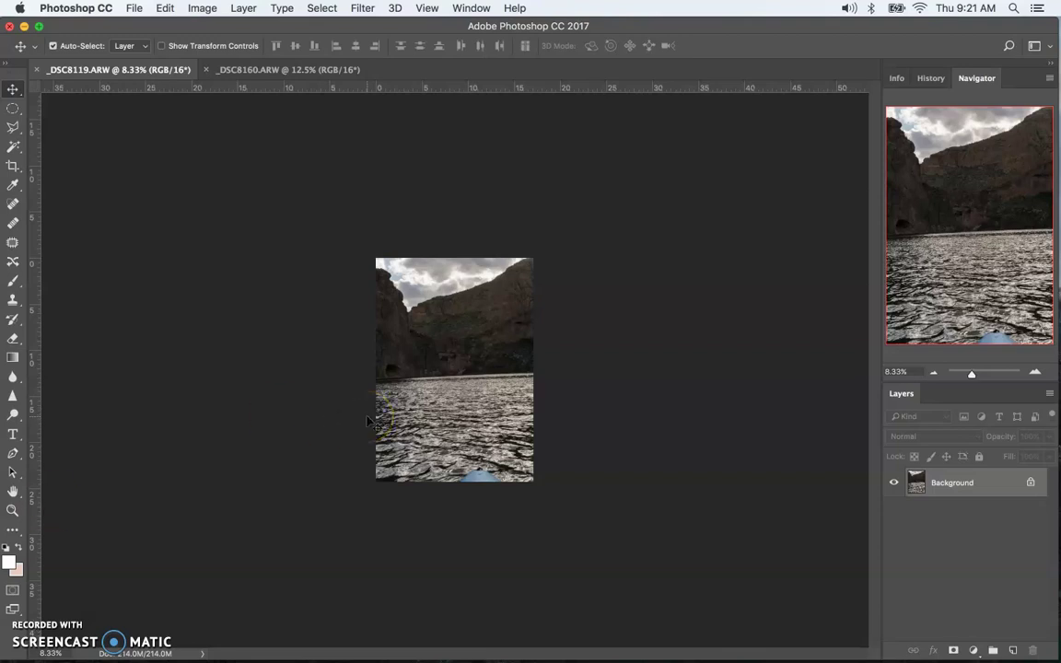
# Examine the cliff base and shoreline of the _DSC8119.ARW photo at 100% magnification
pyautogui.click(223, 70)
pyautogui.click(129, 70)
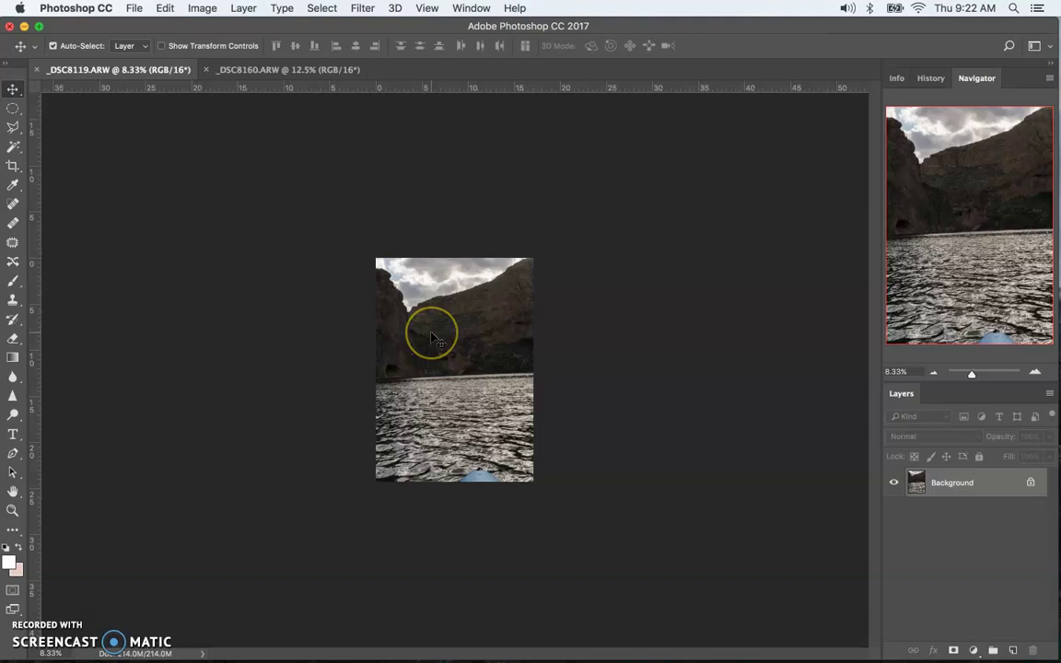
pyautogui.click(53, 653)
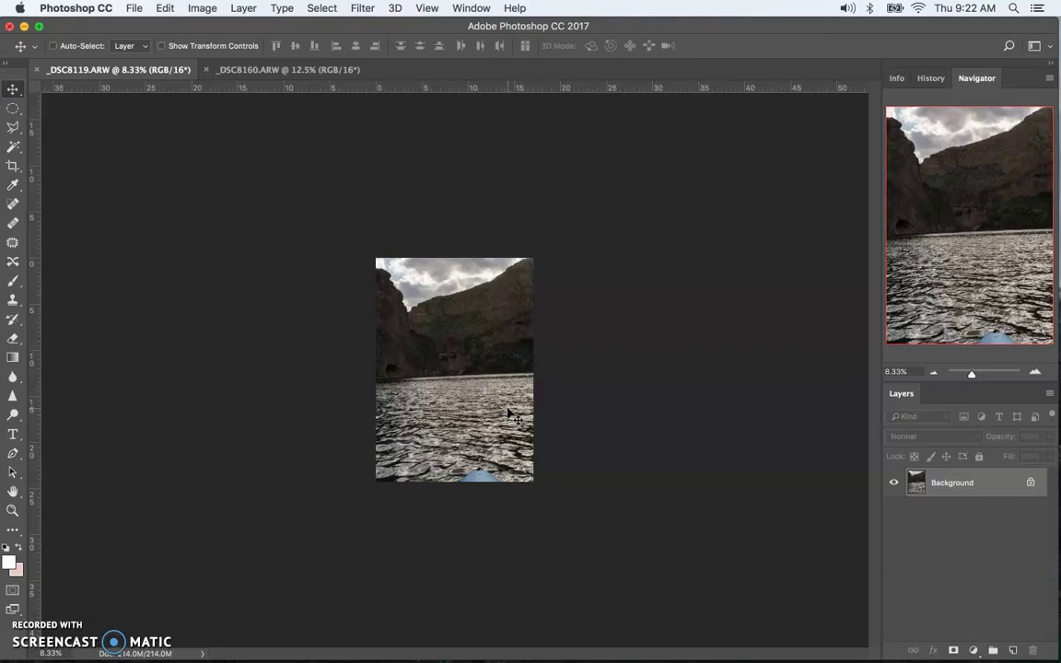
pyautogui.press('super+plus')
pyautogui.press('super+plus')
pyautogui.press('super+plus')
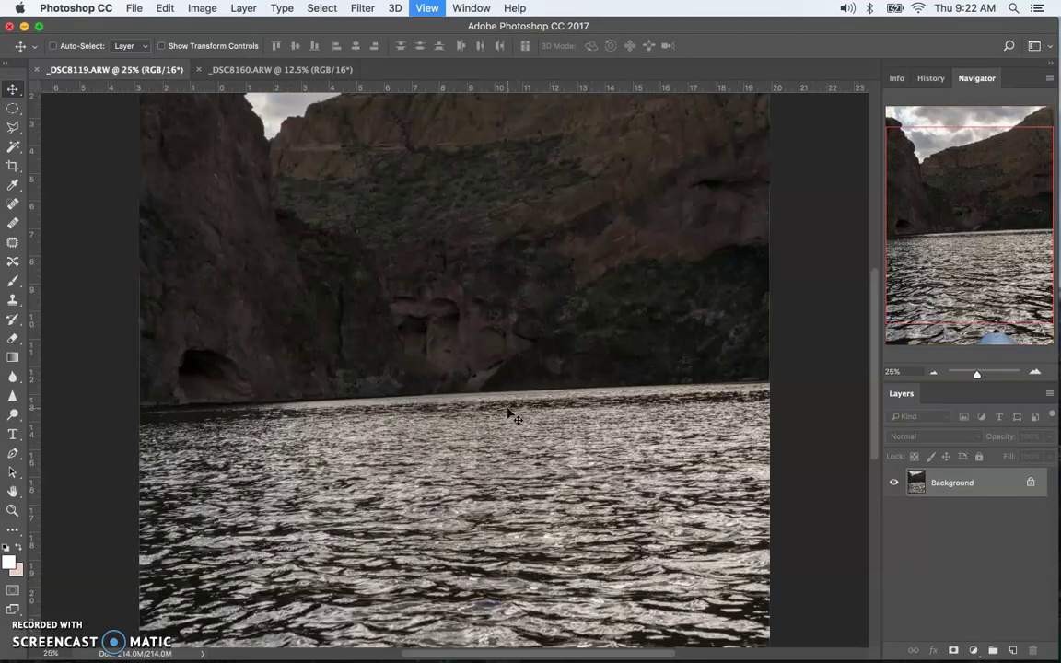
pyautogui.press('super+plus')
pyautogui.press('super+plus')
pyautogui.press('super+plus')
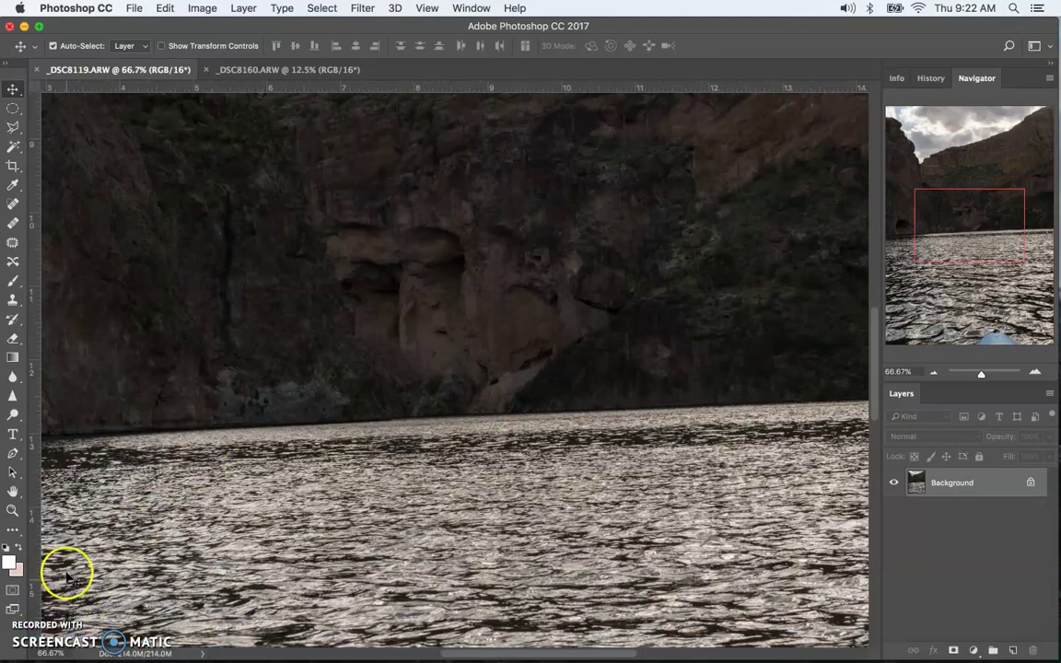
pyautogui.press('super+plus')
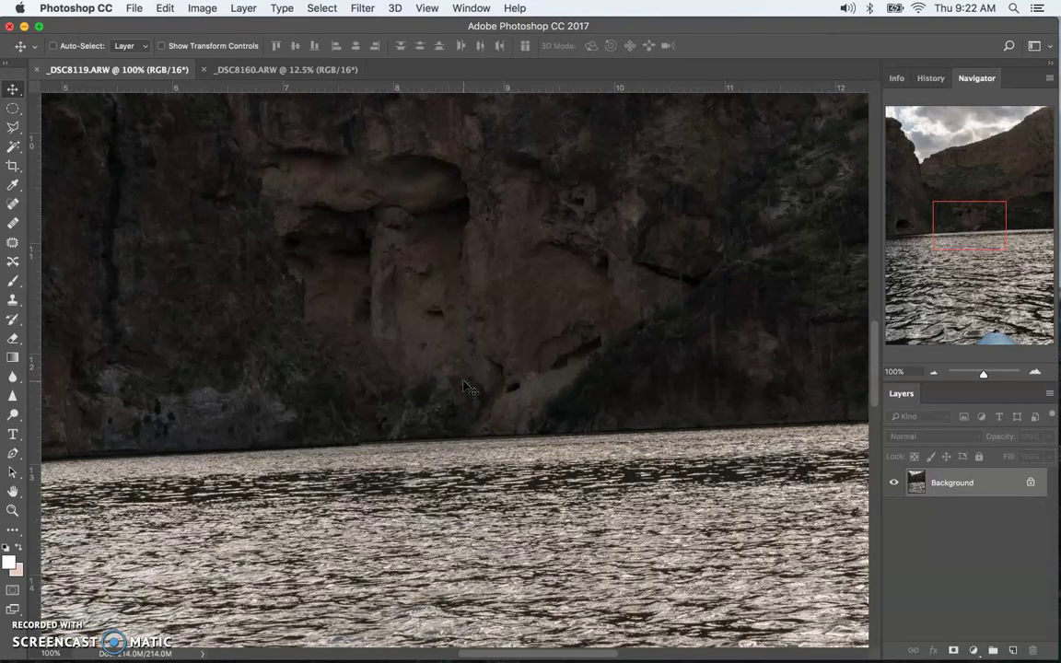
# Compare the whole lake photo with its shoreline detail by viewing it at alternating magnifications, down to 1.5%
pyautogui.press('super+minus')
pyautogui.press('super+minus')
pyautogui.press('super+minus')
pyautogui.press('super+minus')
pyautogui.press('super+minus')
pyautogui.press('super+minus')
pyautogui.press('super+minus')
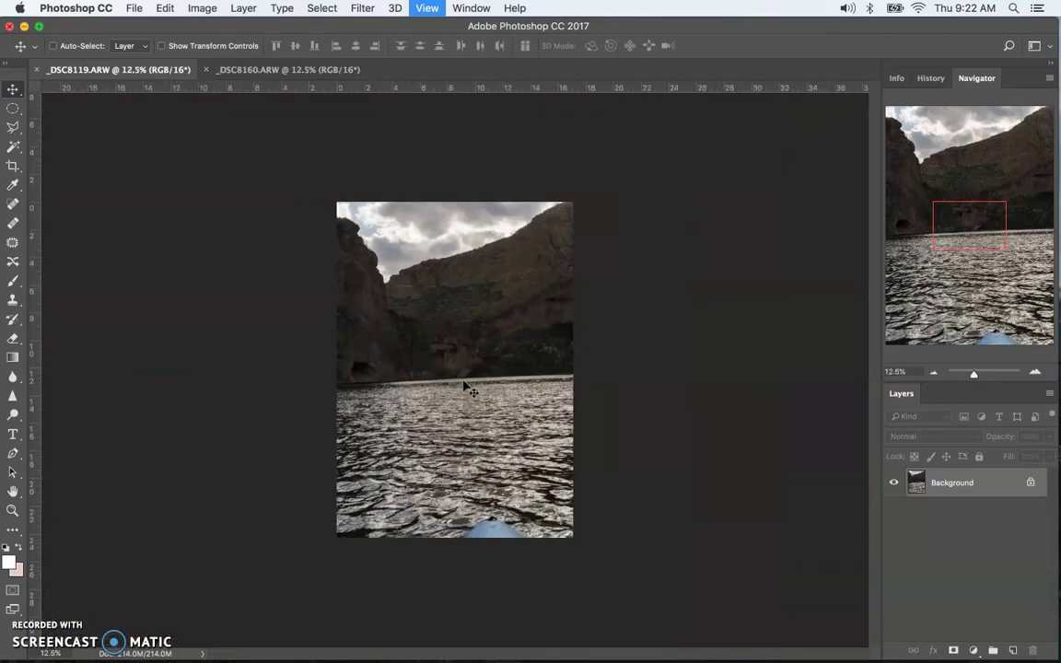
pyautogui.press('super+plus')
pyautogui.press('super+plus')
pyautogui.press('super+plus')
pyautogui.press('super+plus')
pyautogui.press('super+plus')
pyautogui.press('super+plus')
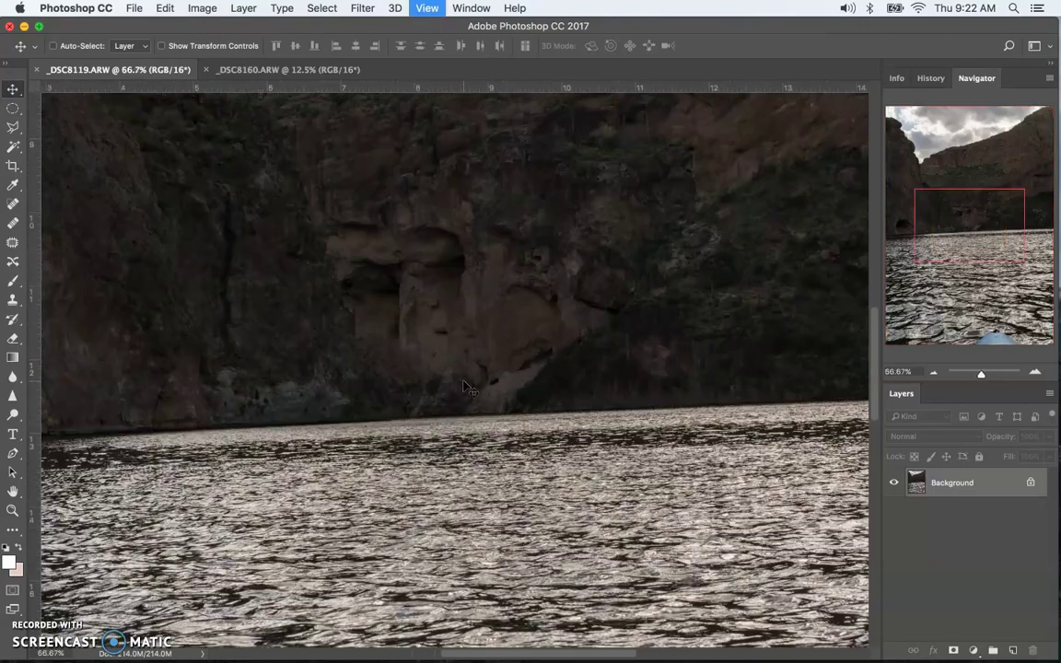
pyautogui.press('super+minus')
pyautogui.press('super+minus')
pyautogui.press('super+minus')
pyautogui.press('super+minus')
pyautogui.press('super+minus')
pyautogui.press('super+minus')
pyautogui.press('super+minus')
pyautogui.press('super+minus')
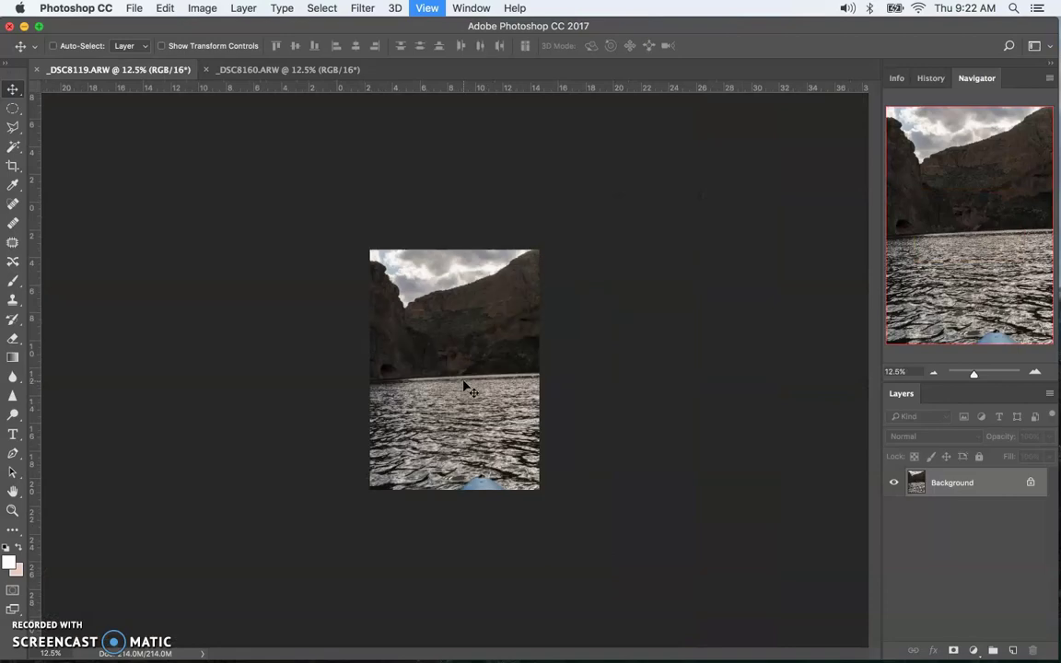
pyautogui.press('super+minus')
pyautogui.press('super+minus')
pyautogui.press('super+minus')
pyautogui.press('super+minus')
pyautogui.press('super+plus')
pyautogui.press('super+plus')
pyautogui.press('super+plus')
pyautogui.press('super+plus')
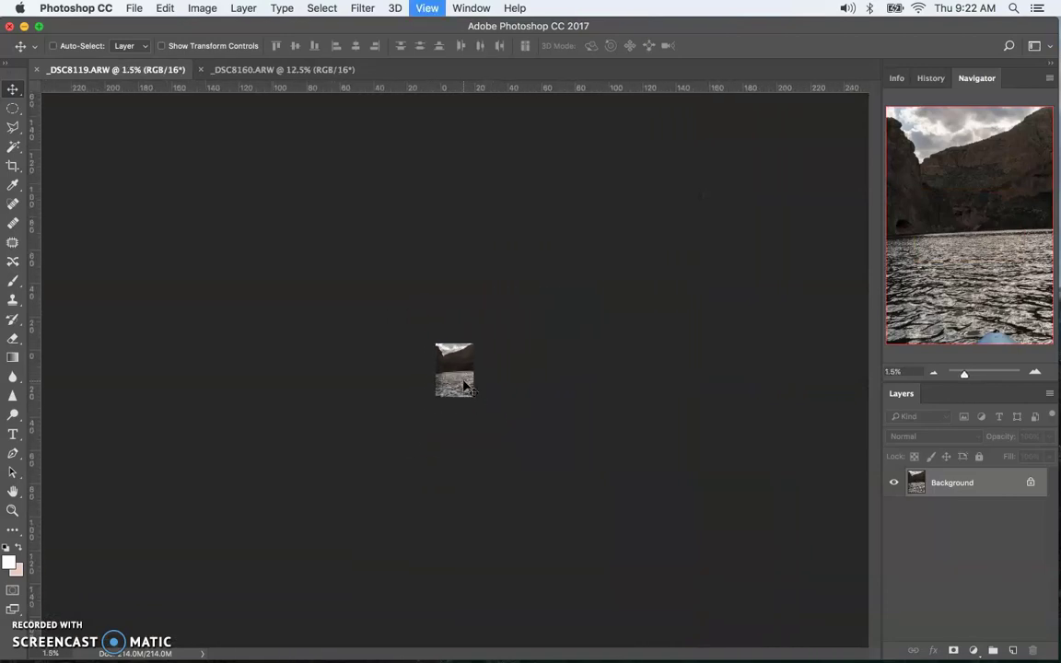
# Examine the individual pixels of the dark cliff above the waterline at 3200% magnification
pyautogui.press('super+plus')
pyautogui.press('super+plus')
pyautogui.press('super+plus')
pyautogui.press('super+plus')
pyautogui.press('super+plus')
pyautogui.press('super+plus')
pyautogui.press('super+plus')
pyautogui.press('super+plus')
pyautogui.press('super+plus')
pyautogui.press('super+plus')
pyautogui.press('super+plus')
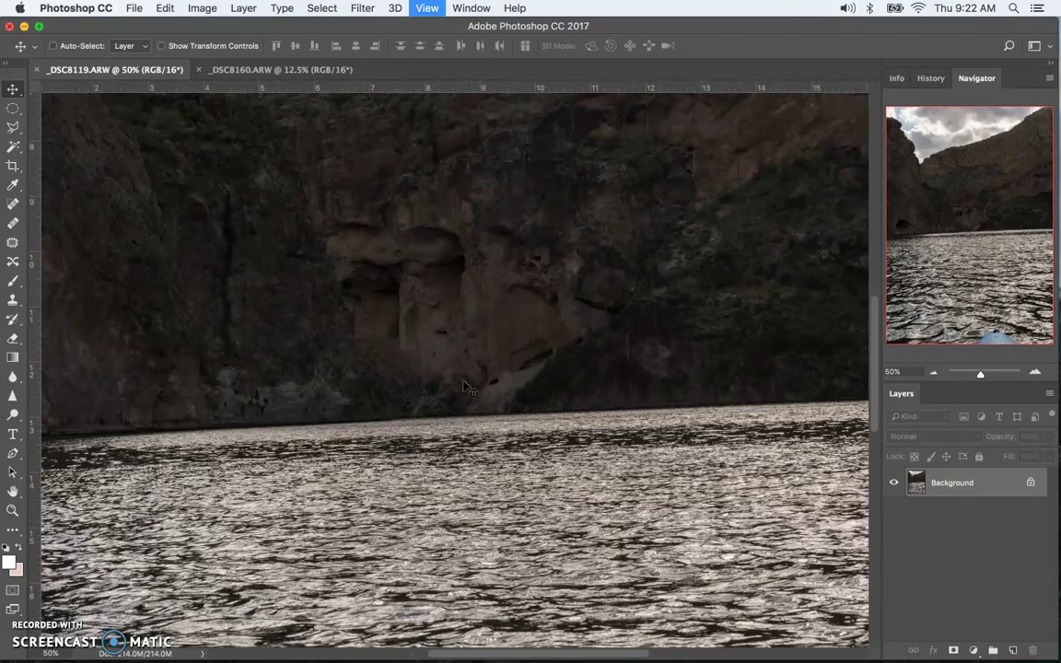
pyautogui.press('super+plus')
pyautogui.press('super+plus')
pyautogui.press('super+minus')
pyautogui.press('super+minus')
pyautogui.press('super+minus')
pyautogui.press('super+minus')
pyautogui.press('super+plus')
pyautogui.press('super+plus')
pyautogui.press('super+plus')
pyautogui.press('super+plus')
pyautogui.press('super+plus')
pyautogui.press('super+plus')
pyautogui.press('super+plus')
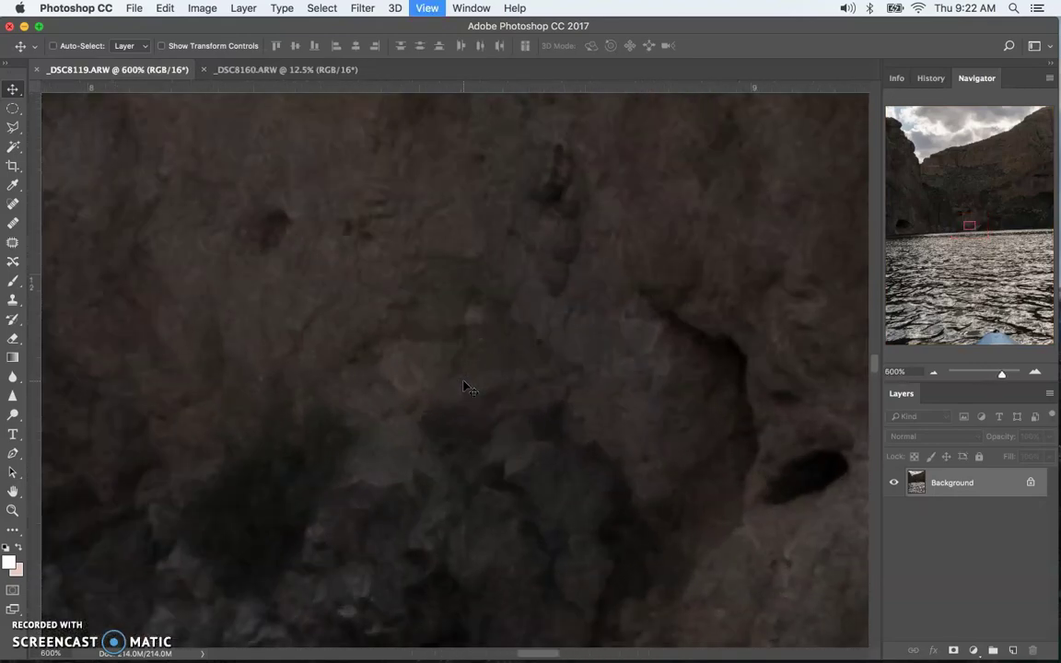
pyautogui.press('super+plus')
pyautogui.press('super+plus')
pyautogui.press('super+plus')
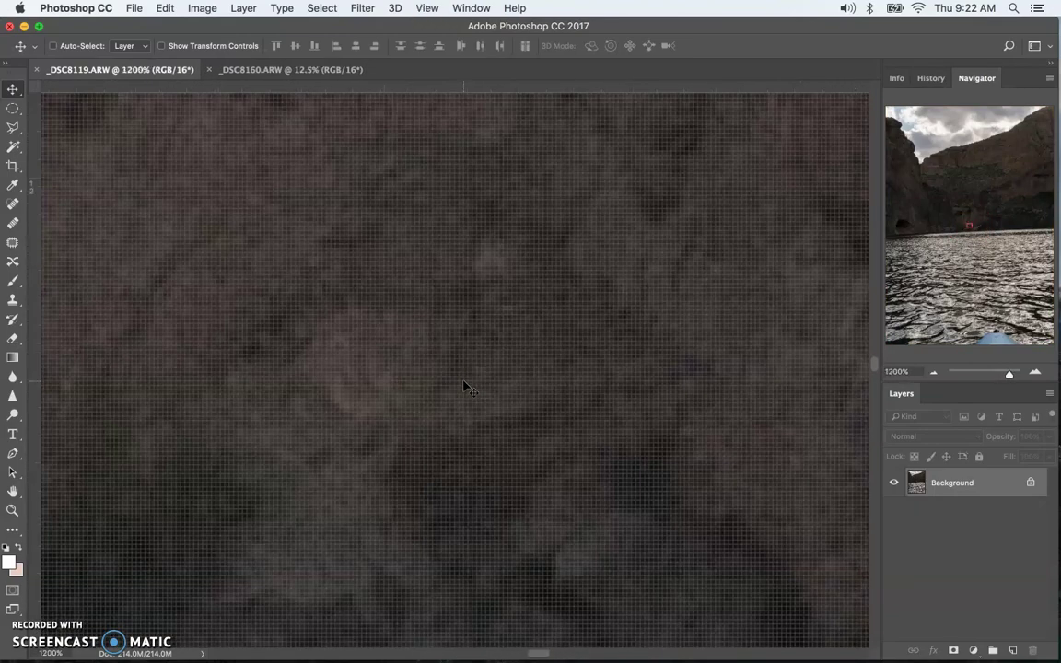
pyautogui.press('super+plus')
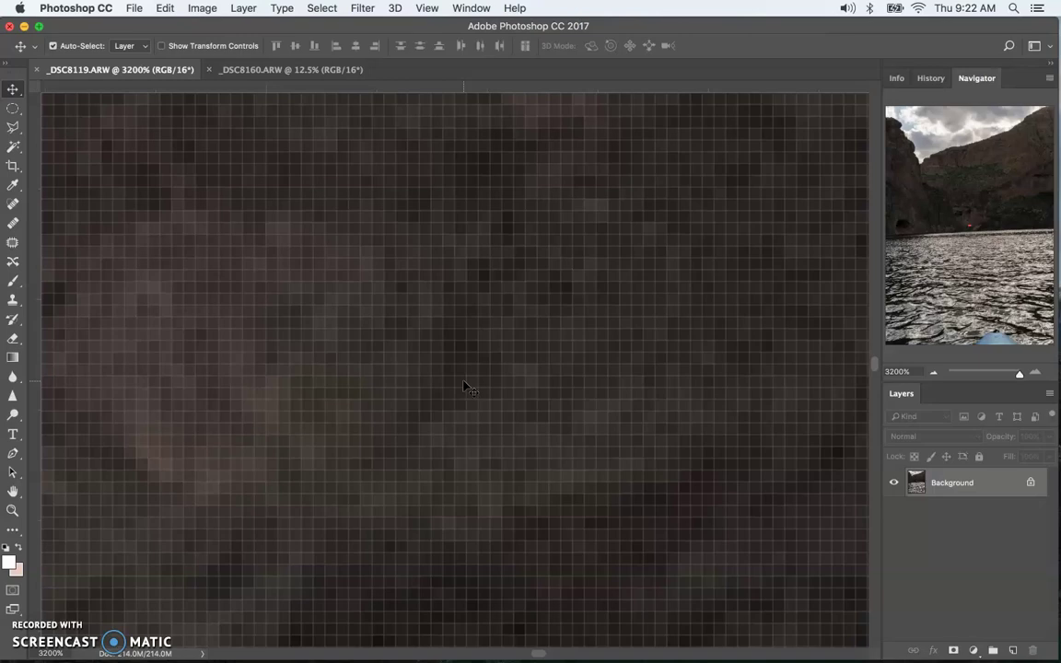
# Return to a view of the entire lake photo at 16.67%
pyautogui.press('super+minus')
pyautogui.press('super+minus')
pyautogui.press('super+minus')
pyautogui.press('super+minus')
pyautogui.press('super+minus')
pyautogui.press('super+minus')
pyautogui.press('super+minus')
pyautogui.press('super+minus')
pyautogui.press('super+minus')
pyautogui.press('super+minus')
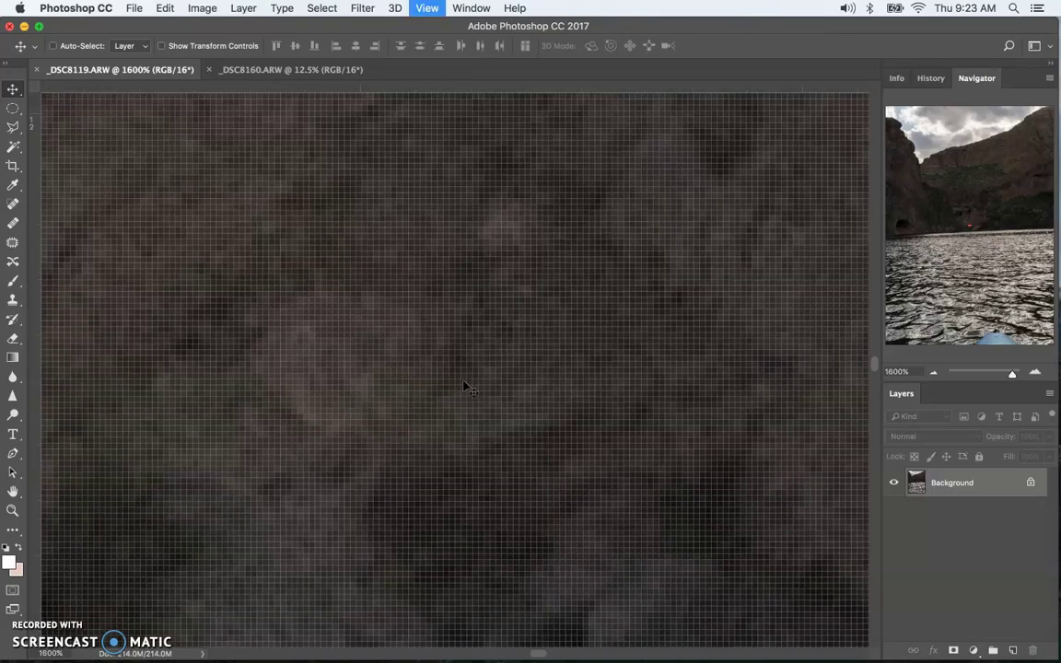
pyautogui.press('super+minus')
pyautogui.press('super+minus')
pyautogui.press('super+minus')
pyautogui.press('super+minus')
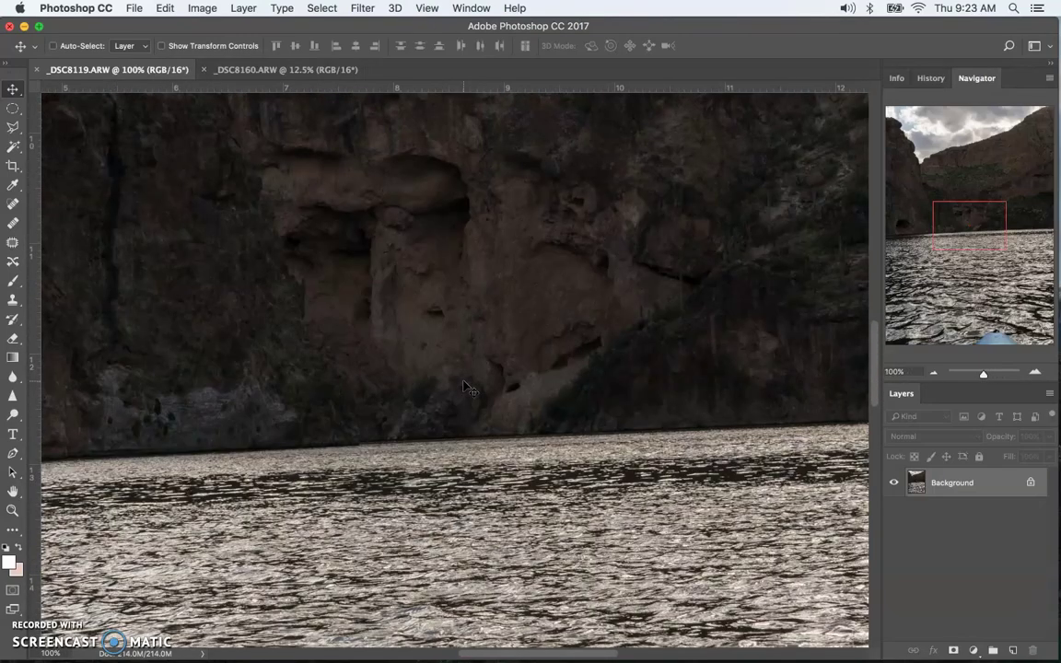
pyautogui.press('super+minus')
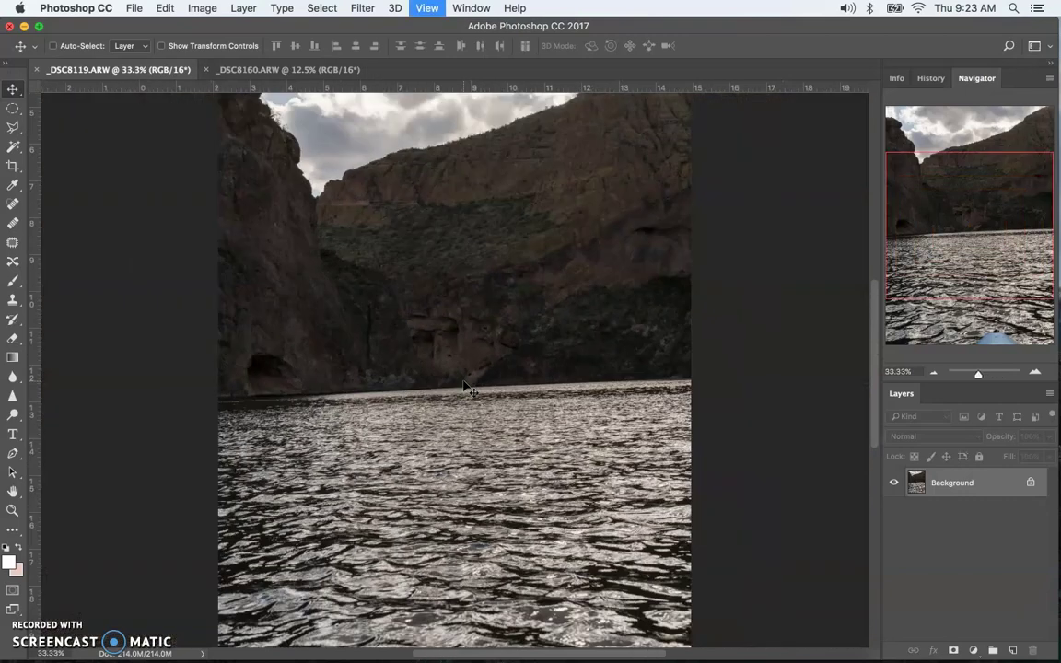
pyautogui.press('super+minus')
pyautogui.click(80, 304)
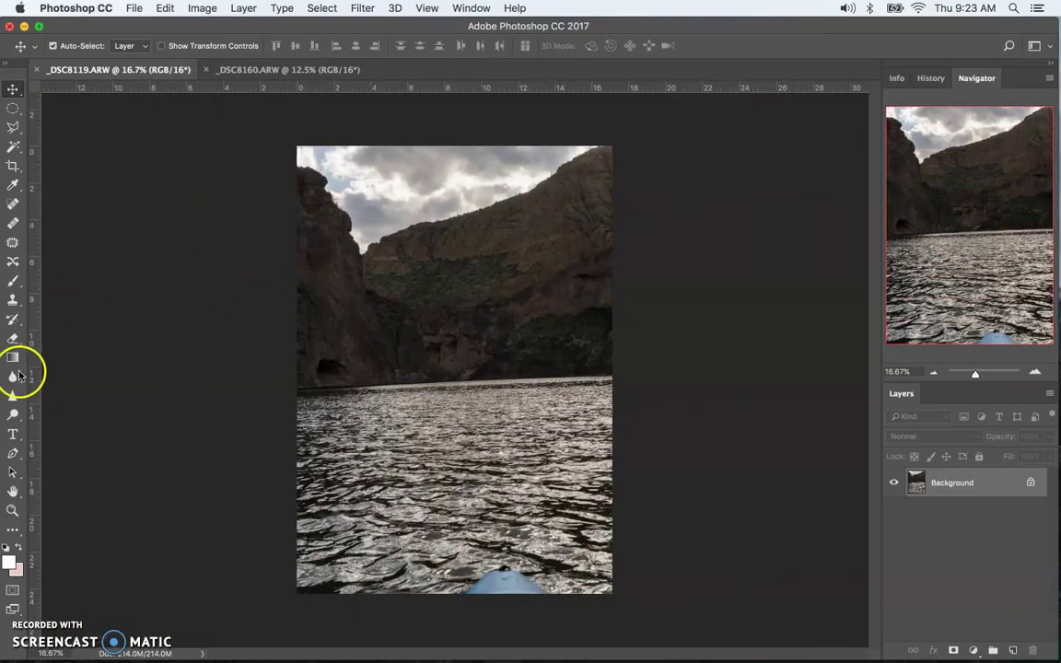
# Use the Zoom tool to inspect the cliff rock at 400%, and bring the full photo back to 16.67%
pyautogui.click(12, 512)
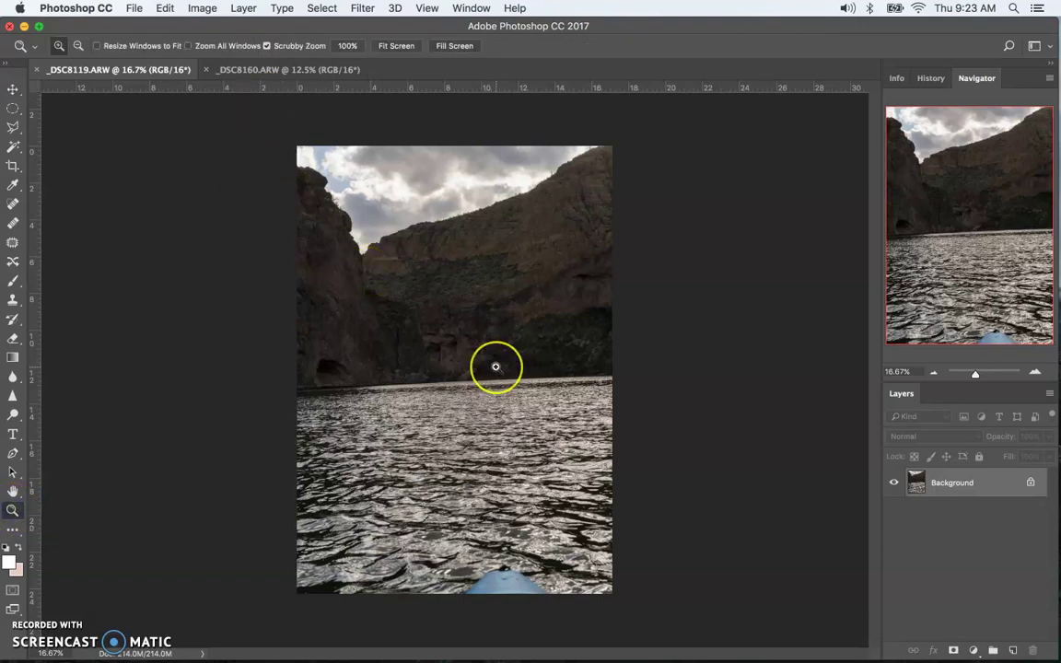
pyautogui.moveTo(477, 353); pyautogui.dragTo(477, 354)
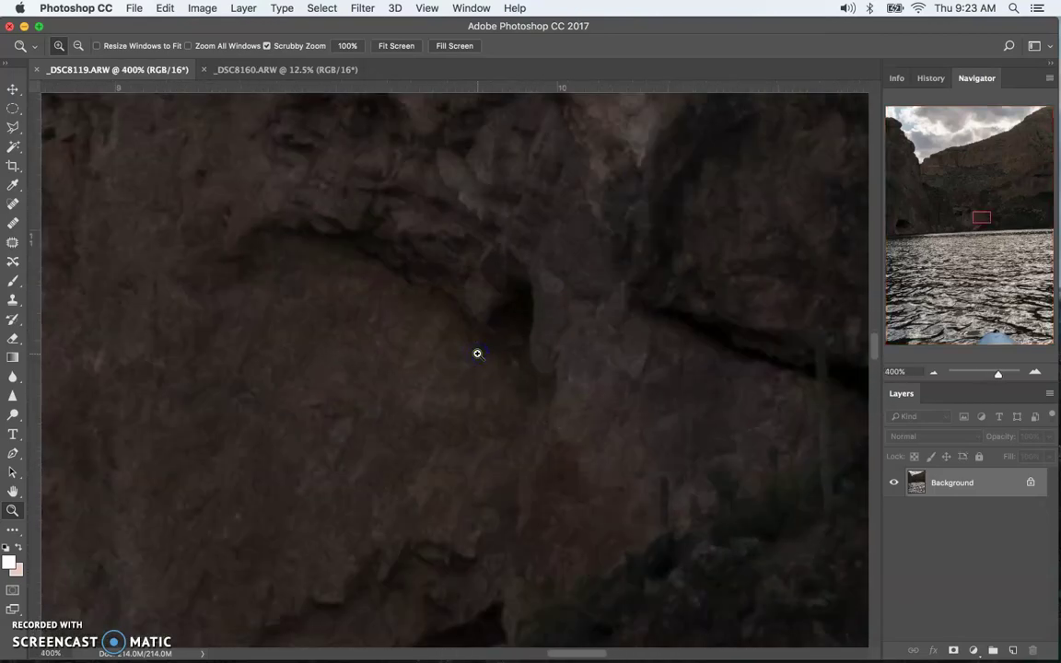
pyautogui.click(78, 46)
pyautogui.moveTo(334, 211); pyautogui.dragTo(338, 217)
pyautogui.click(411, 46)
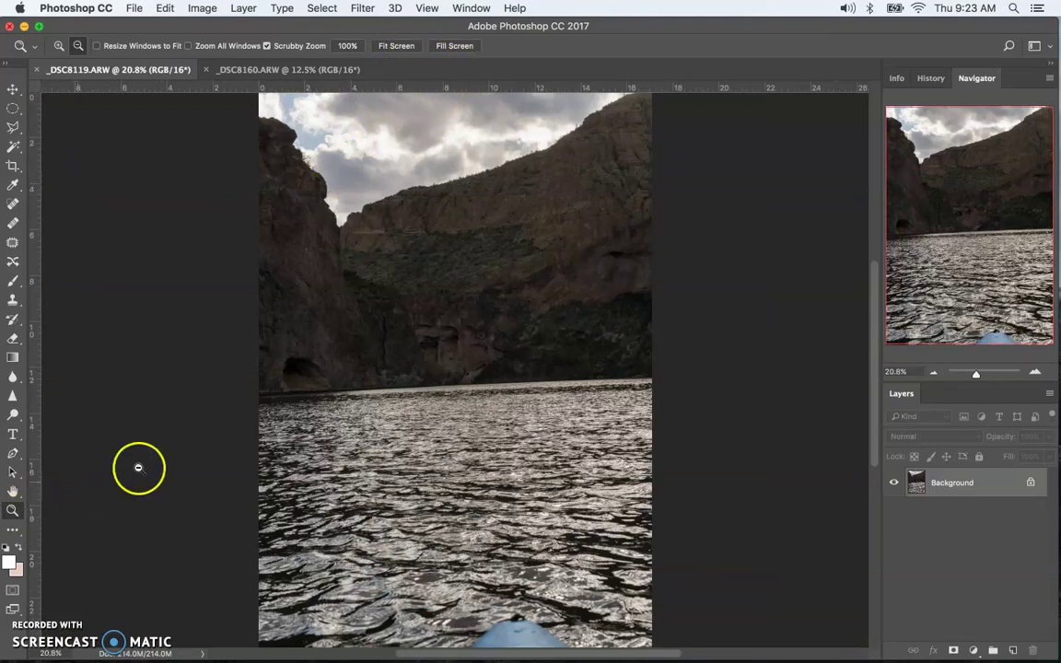
pyautogui.keyDown('alt'); pyautogui.click(391, 431); pyautogui.keyUp('alt')
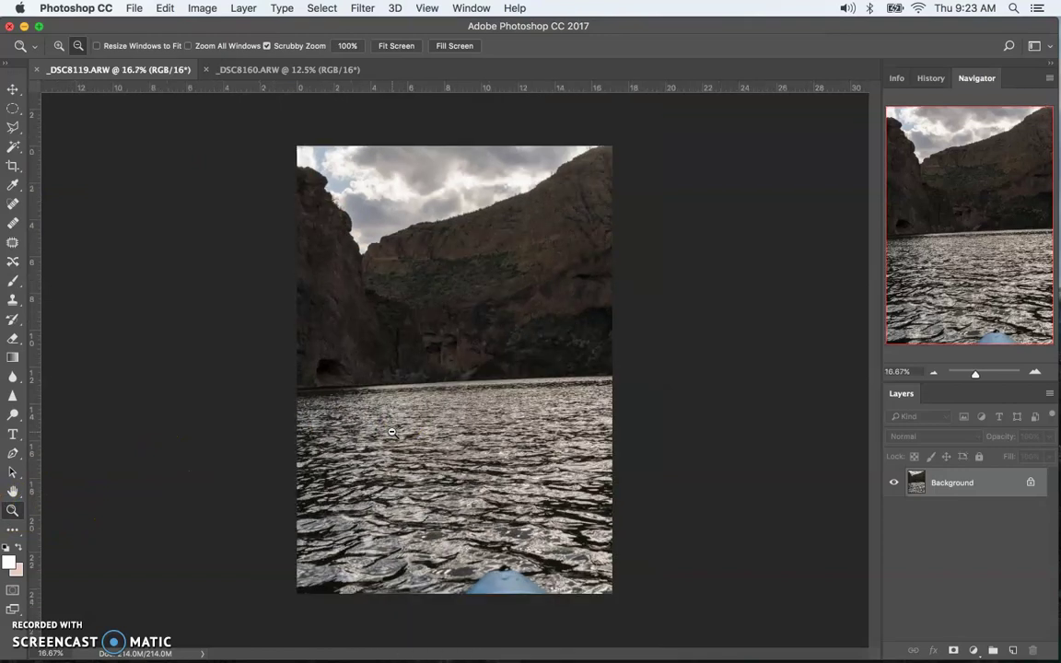
pyautogui.scroll(1, 391, 431)
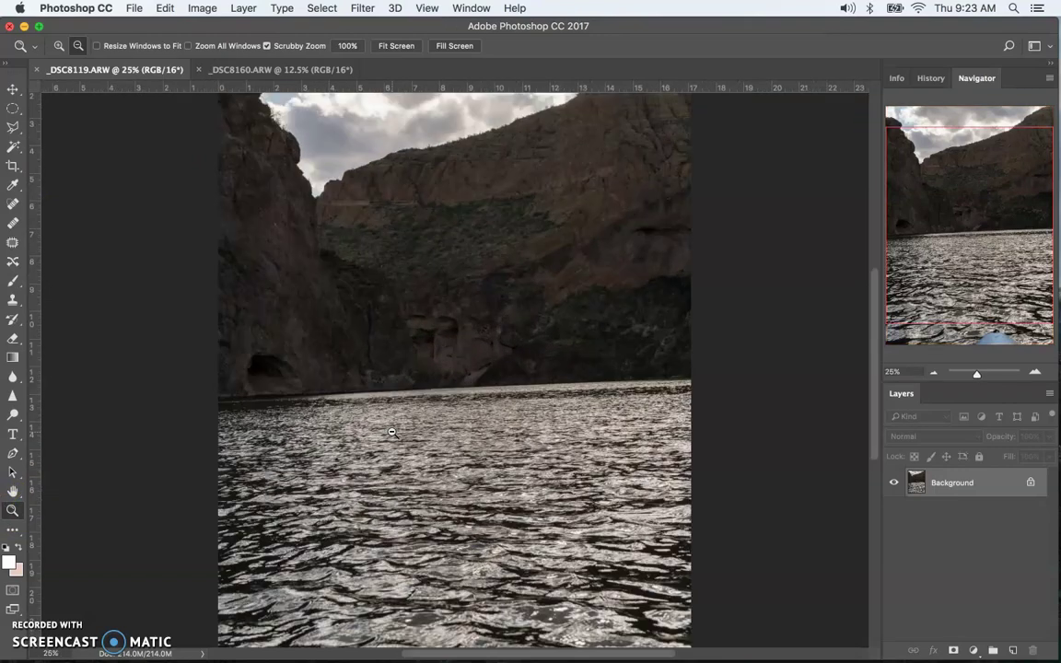
pyautogui.scroll(-1, 391, 431)
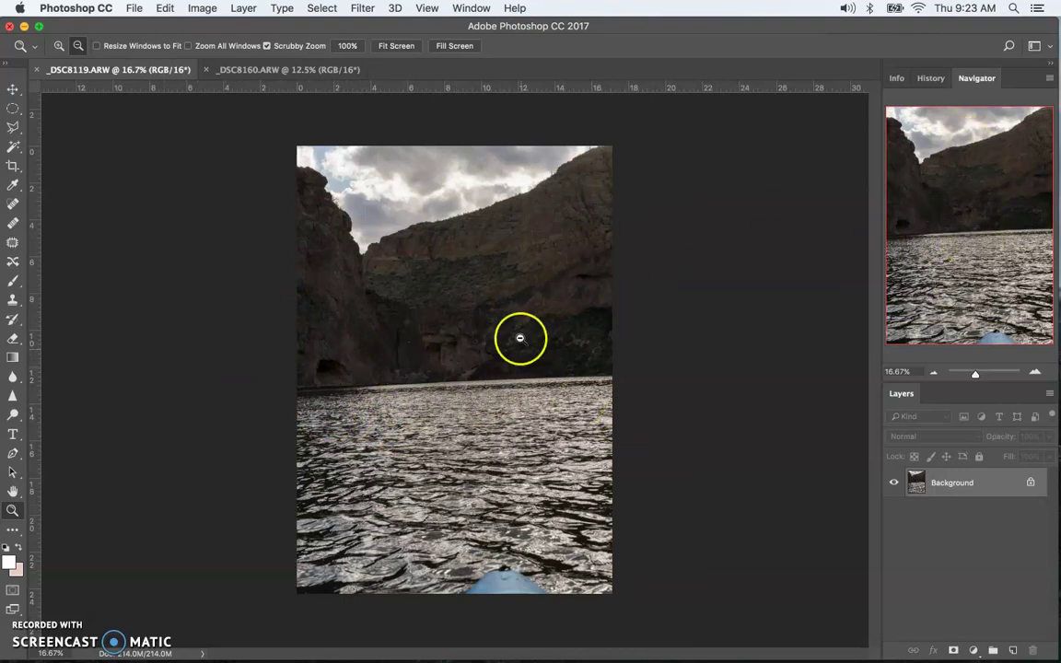
# Inspect the shoreline at 200% and shift the view to the waterline near the photo's right edge
pyautogui.moveTo(475, 368); pyautogui.dragTo(474, 368)
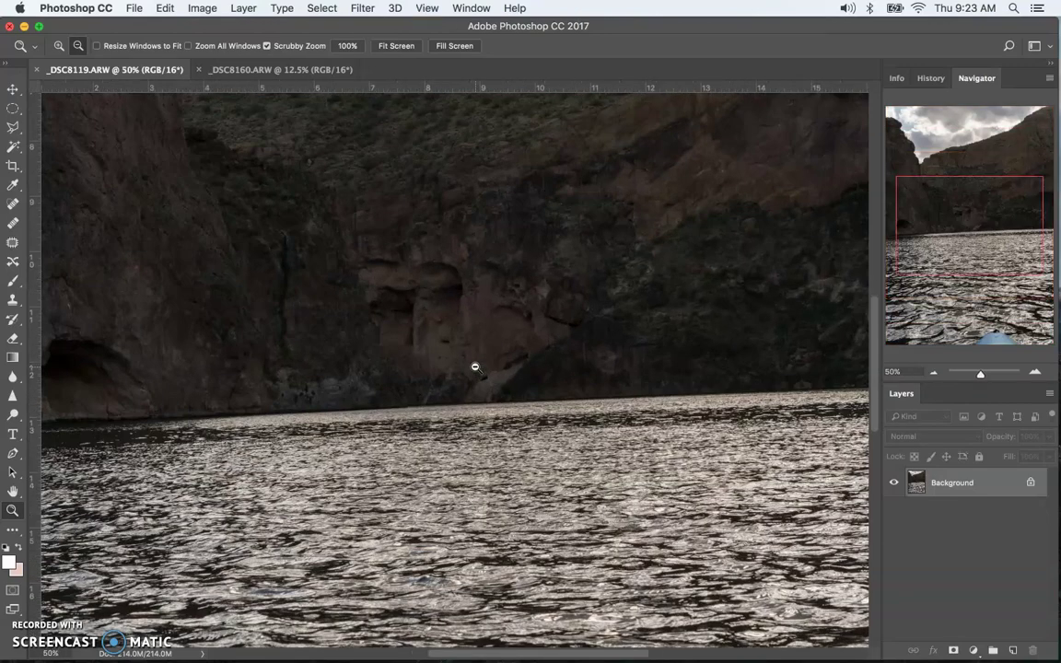
pyautogui.press('super+plus')
pyautogui.press('super+plus')
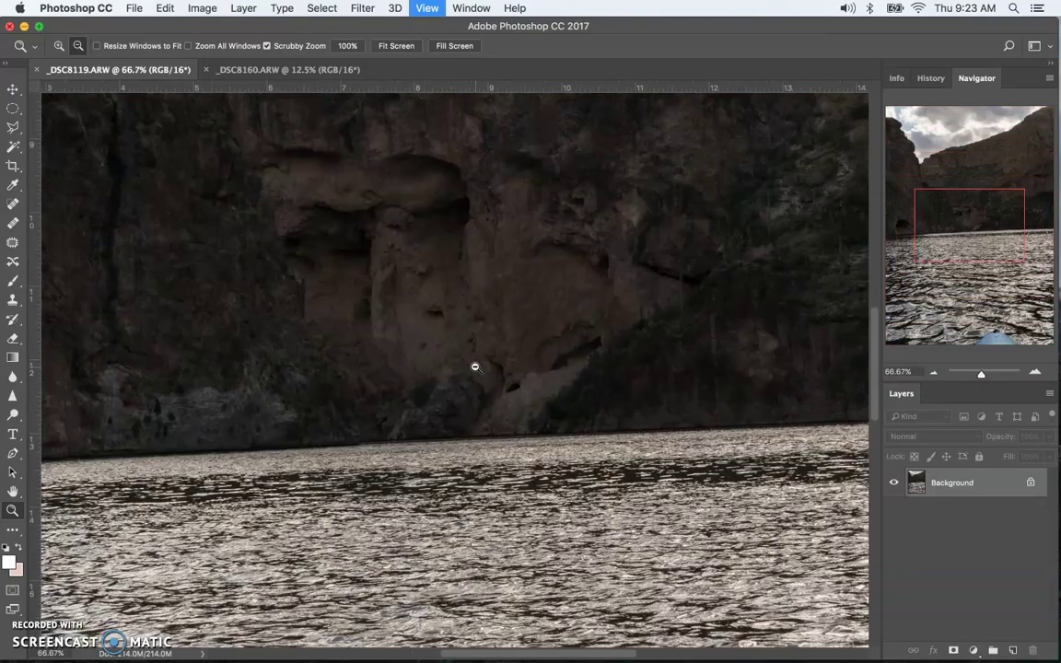
pyautogui.press('super+plus')
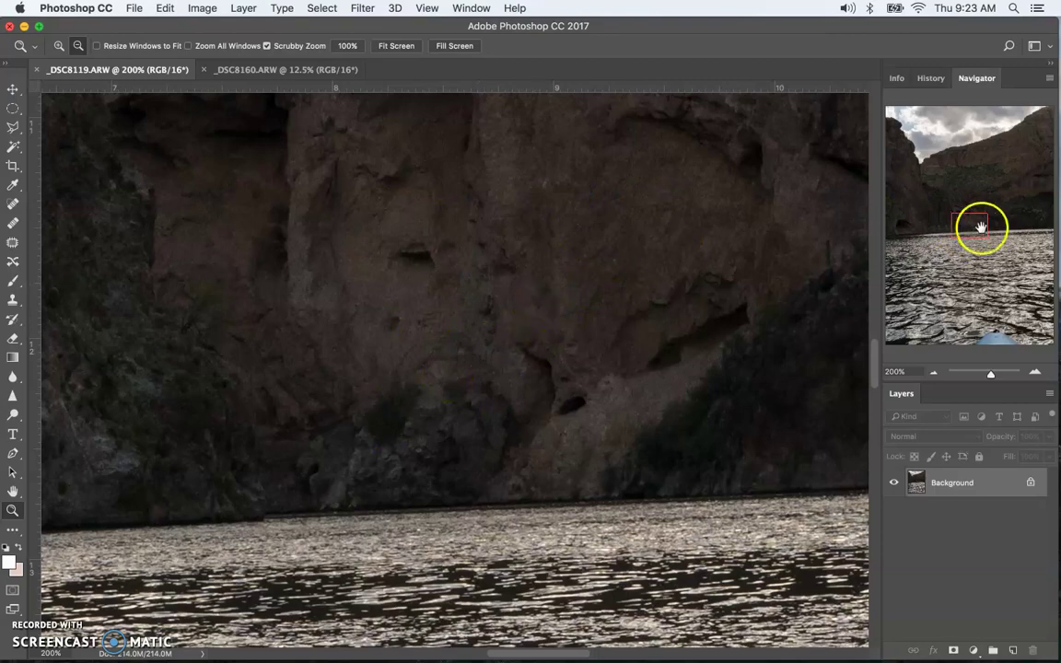
pyautogui.moveTo(970, 228); pyautogui.dragTo(1014, 233)
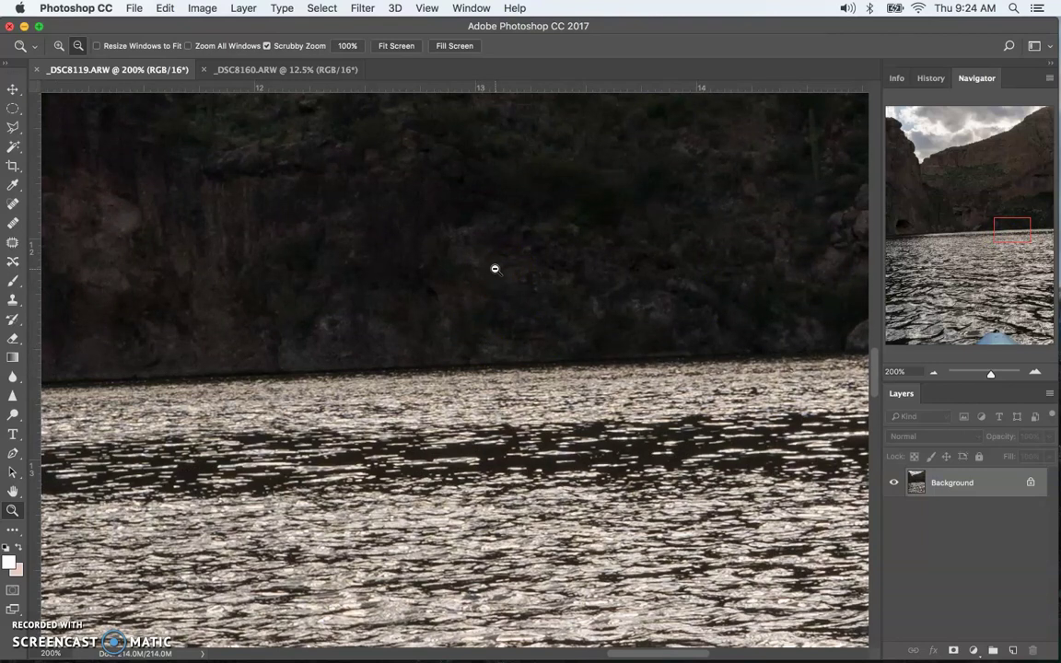
# Look over other parts of the cliffs and water at 77.88%, and return to the full photo at 12.5%
pyautogui.moveTo(484, 243); pyautogui.dragTo(505, 474)
pyautogui.moveTo(490, 298); pyautogui.dragTo(473, 483)
pyautogui.moveTo(435, 348); pyautogui.dragTo(616, 475)
pyautogui.moveTo(447, 228); pyautogui.dragTo(628, 378)
pyautogui.moveTo(992, 376)
pyautogui.mouseDown()
pyautogui.moveTo(964, 372)
pyautogui.moveTo(992, 372)
pyautogui.moveTo(974, 373)
pyautogui.moveTo(984, 370)
pyautogui.mouseUp()
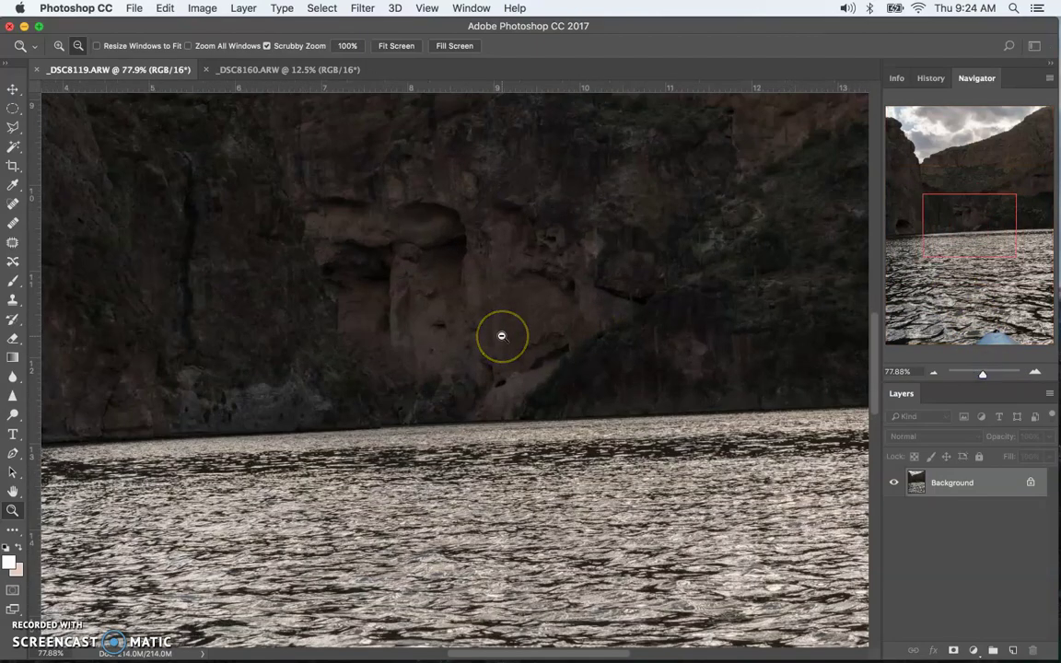
pyautogui.press('super+minus')
pyautogui.press('super+minus')
pyautogui.press('super+minus')
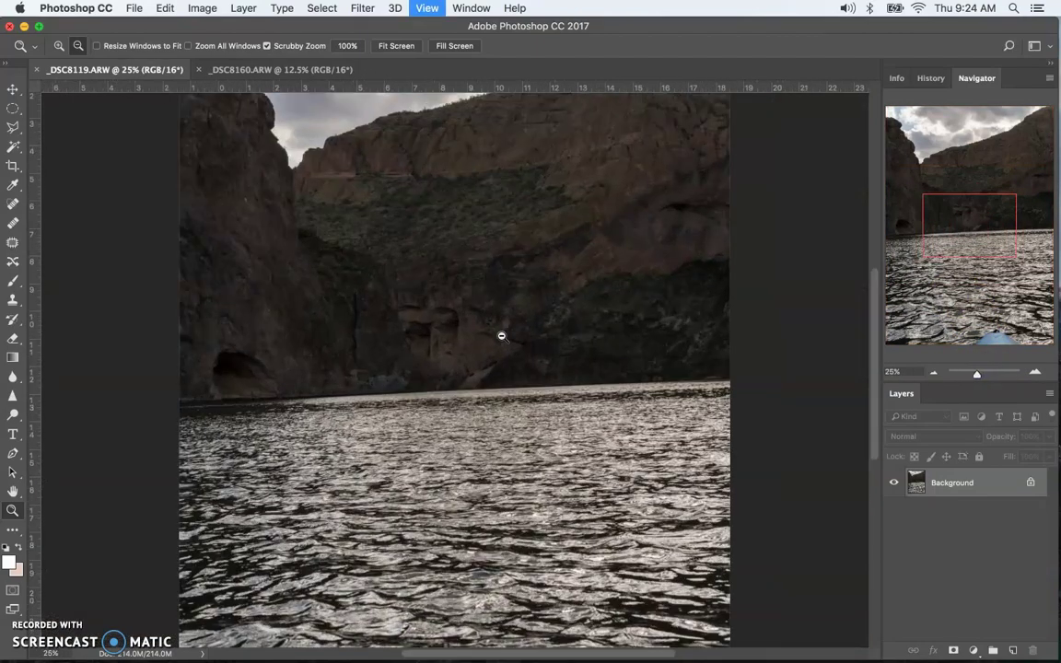
pyautogui.press('super+minus')
pyautogui.press('super+minus')
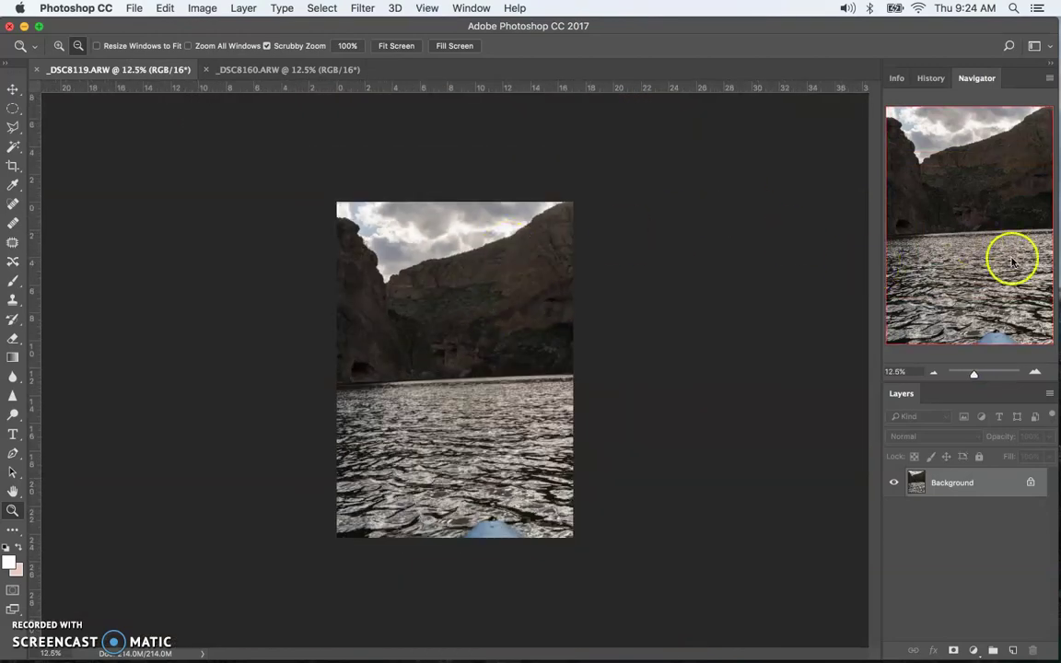
# Examine the rippled water in the lower half of the photo up close, and restore the 16.67% full view
pyautogui.press('super+minus')
pyautogui.press('super+minus')
pyautogui.press('super+minus')
pyautogui.press('super+minus')
pyautogui.press('super+equal')
pyautogui.press('super+equal')
pyautogui.press('super+equal')
pyautogui.press('super+equal')
pyautogui.press('super+equal')
pyautogui.press('super+equal')
pyautogui.press('super+equal')
pyautogui.press('super+equal')
pyautogui.press('super+equal')
pyautogui.moveTo(979, 268)
pyautogui.mouseDown()
pyautogui.moveTo(975, 220)
pyautogui.moveTo(1017, 235)
pyautogui.moveTo(1024, 291)
pyautogui.moveTo(983, 274)
pyautogui.mouseUp()
pyautogui.press('super+minus')
pyautogui.press('super+minus')
pyautogui.press('super+minus')
pyautogui.press('super+minus')
pyautogui.press('super+minus')
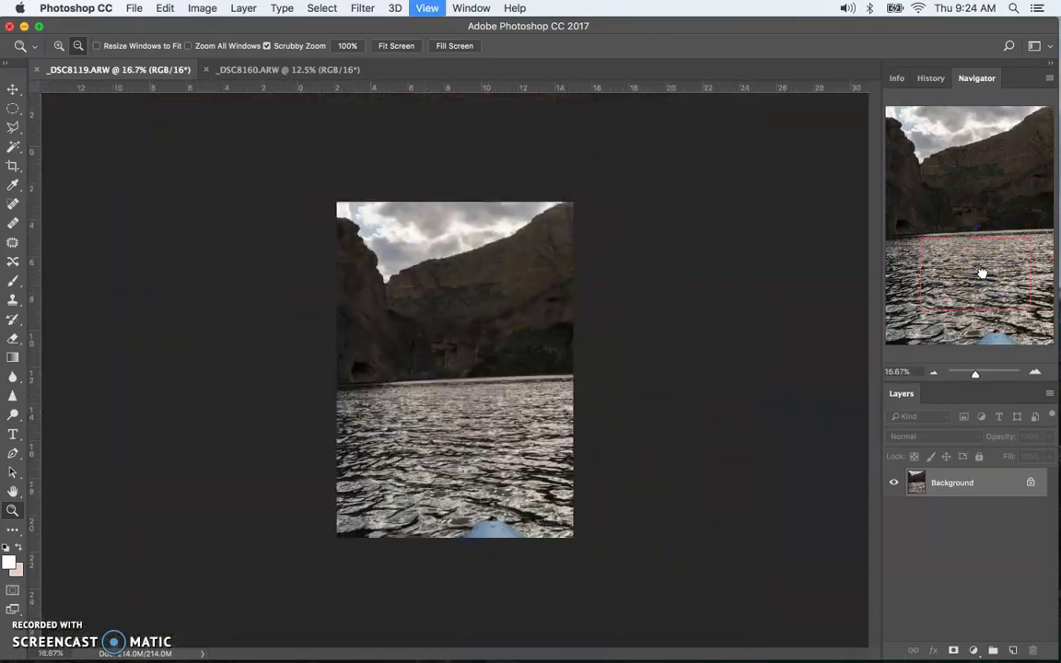
pyautogui.press('super+equal')
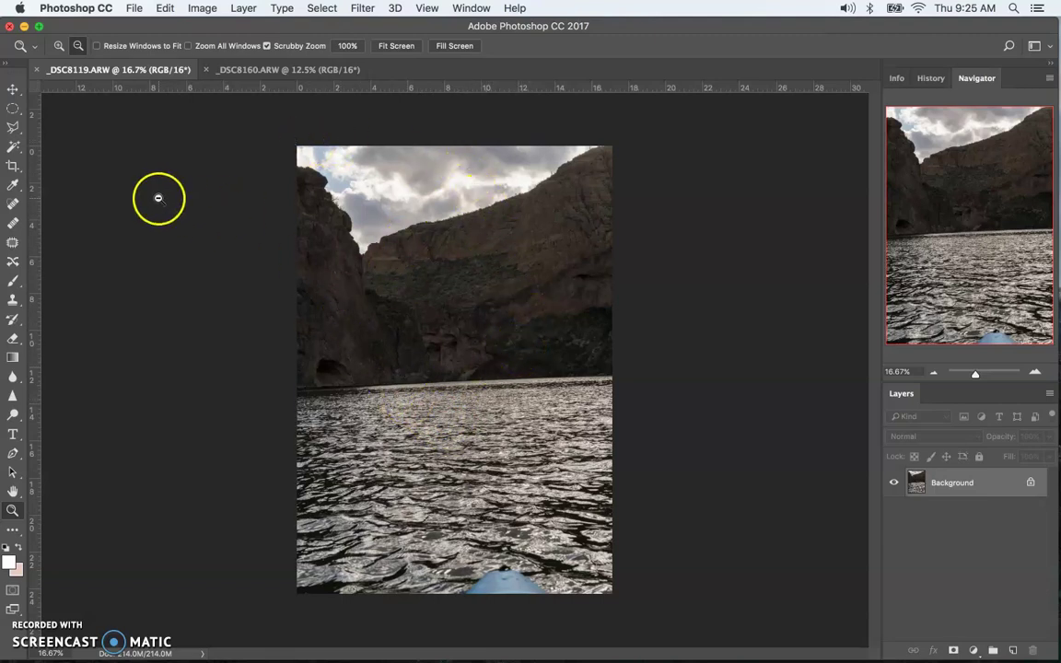
# Crop the photo to its lower-right corner, keeping the rippled water and part of the blue shape at the bottom edge
pyautogui.click(12, 165)
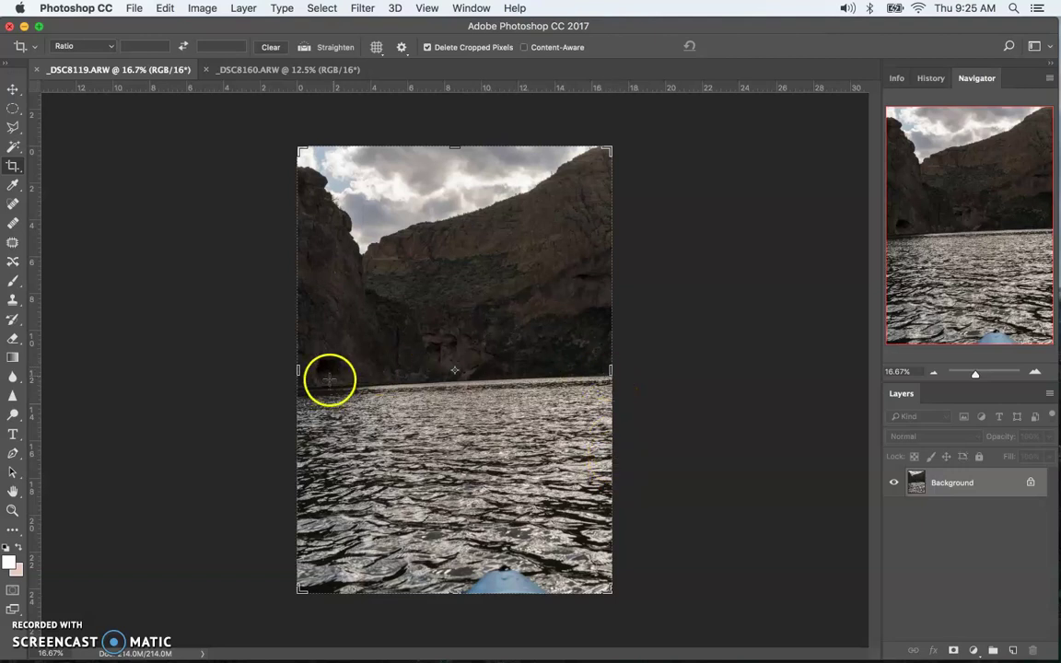
pyautogui.moveTo(301, 146); pyautogui.dragTo(472, 353)
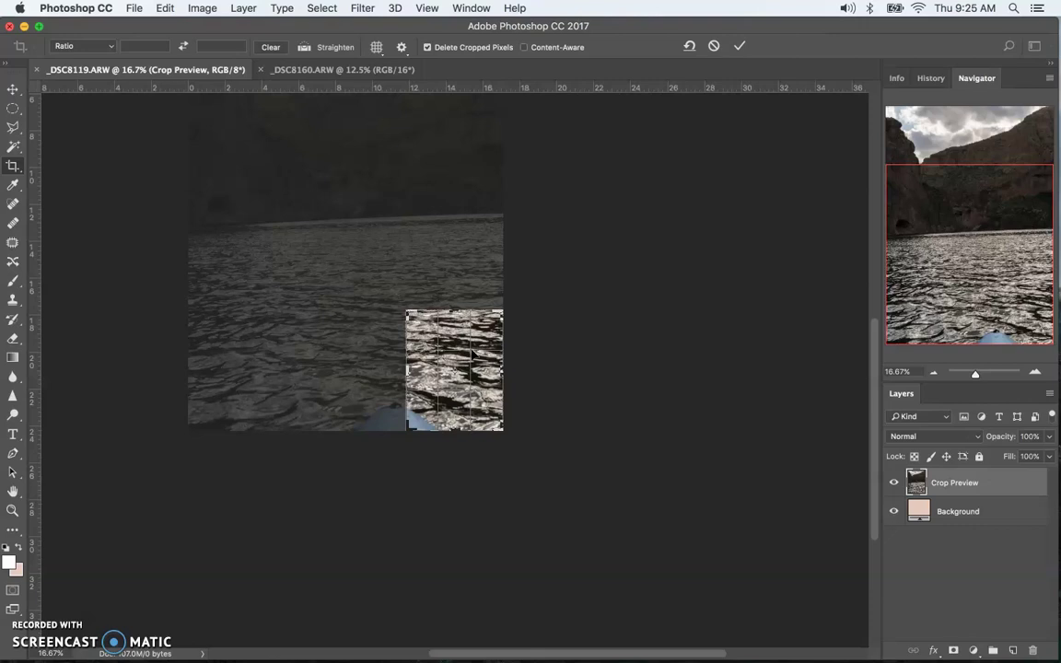
pyautogui.press('Return')
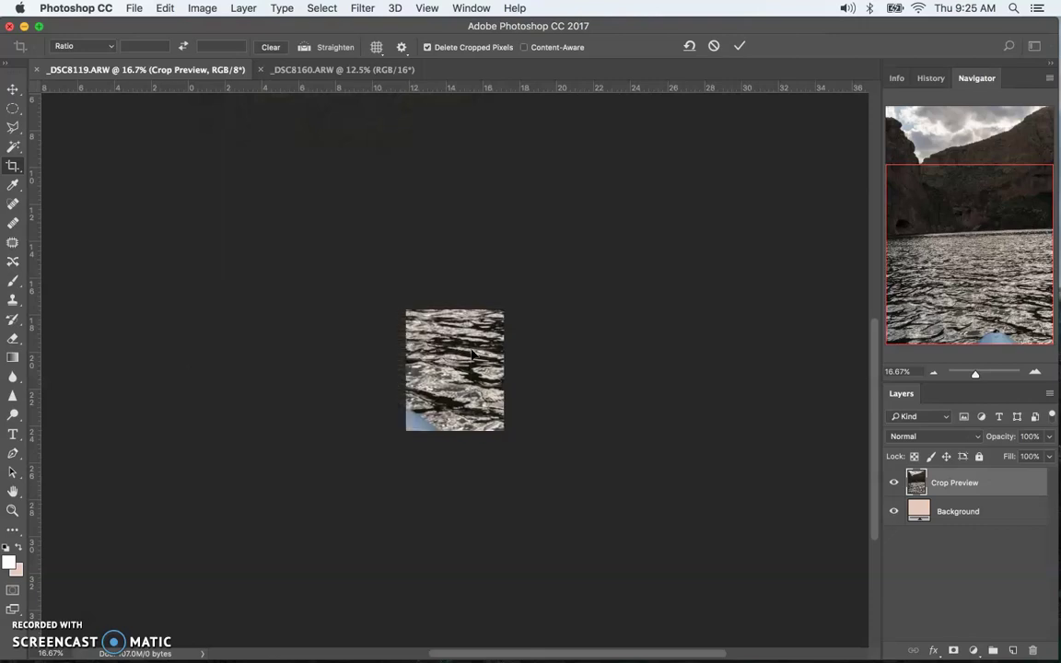
# Examine the cropped water image up close at 100%, and fit the whole crop in view at 66.67%
pyautogui.press('super+plus')
pyautogui.press('super+plus')
pyautogui.press('super+plus')
pyautogui.press('super+plus')
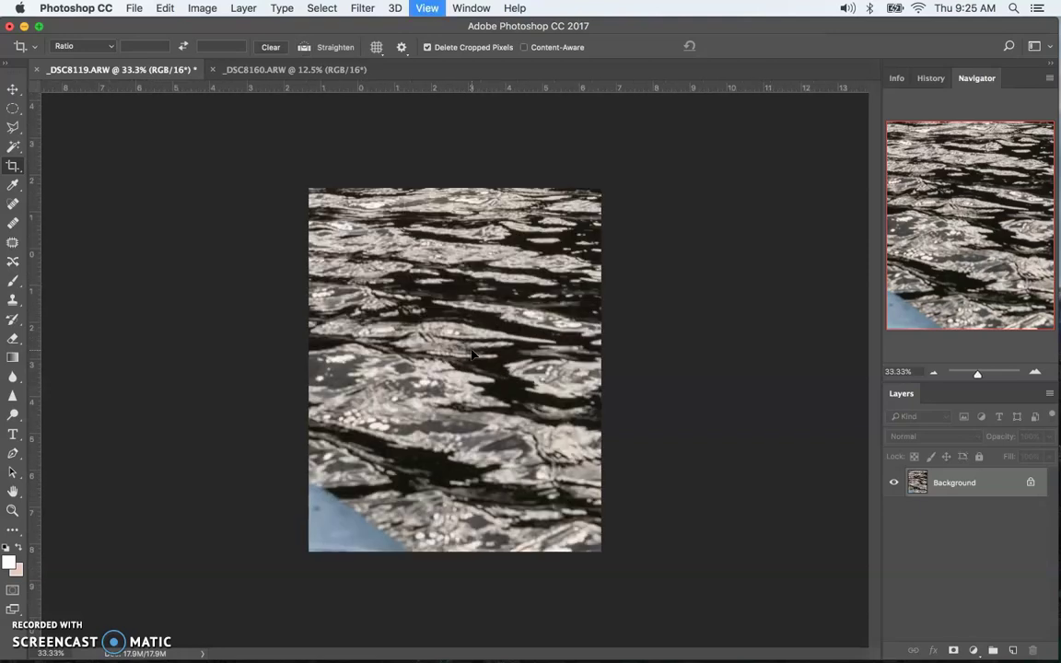
pyautogui.press('super+plus')
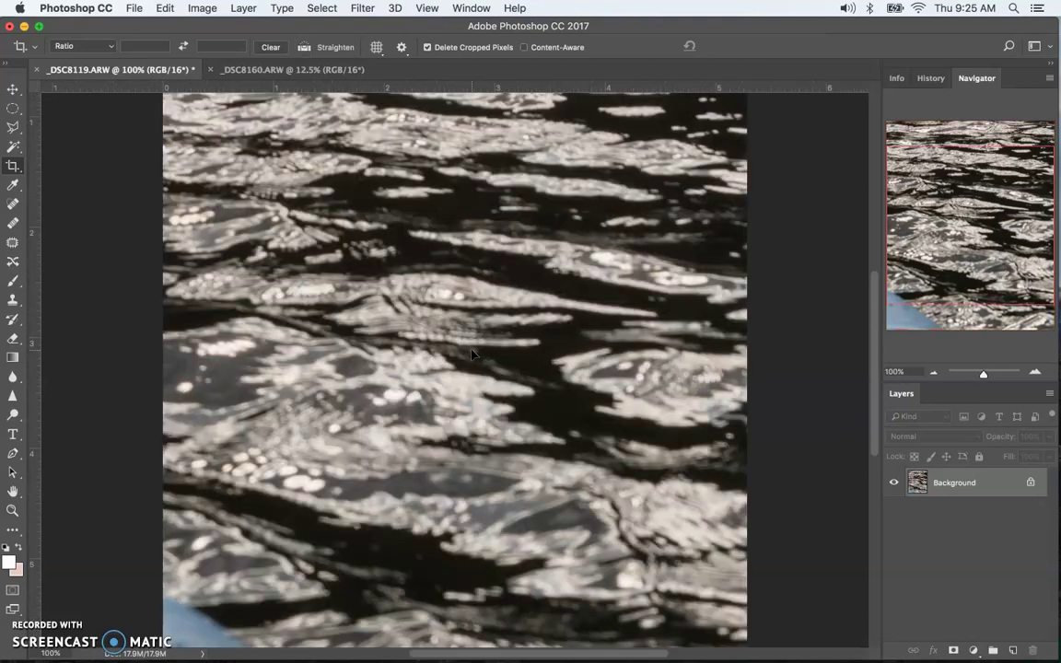
pyautogui.press('super+minus')
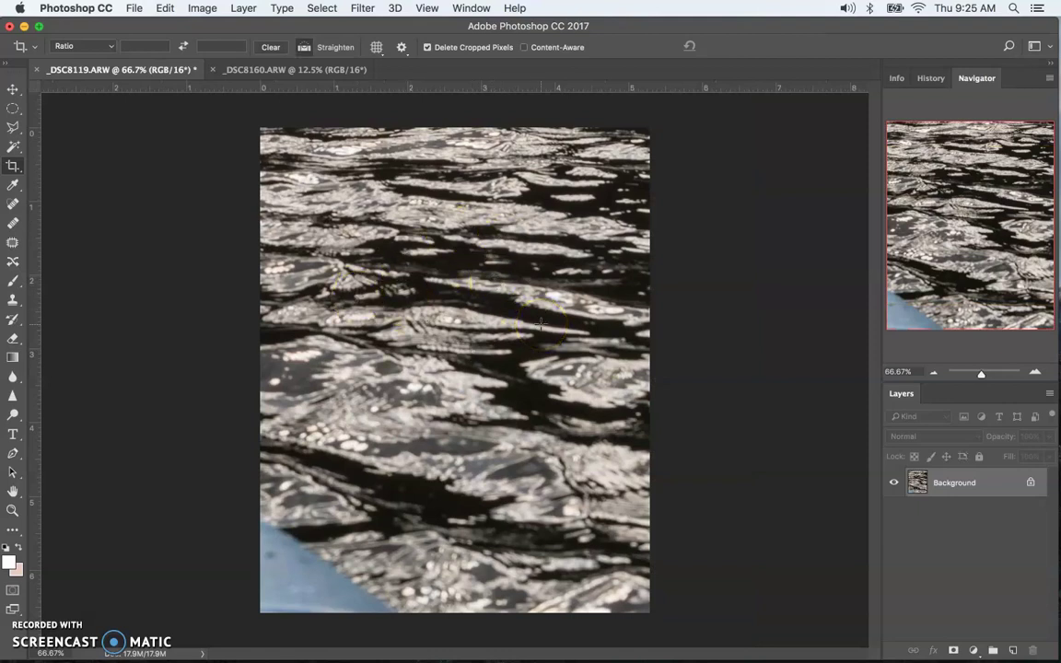
# Undo the crop to the rippled water and show the full photo at 16.67%
pyautogui.press('super+z')
pyautogui.press('super+minus')
pyautogui.press('super+minus')
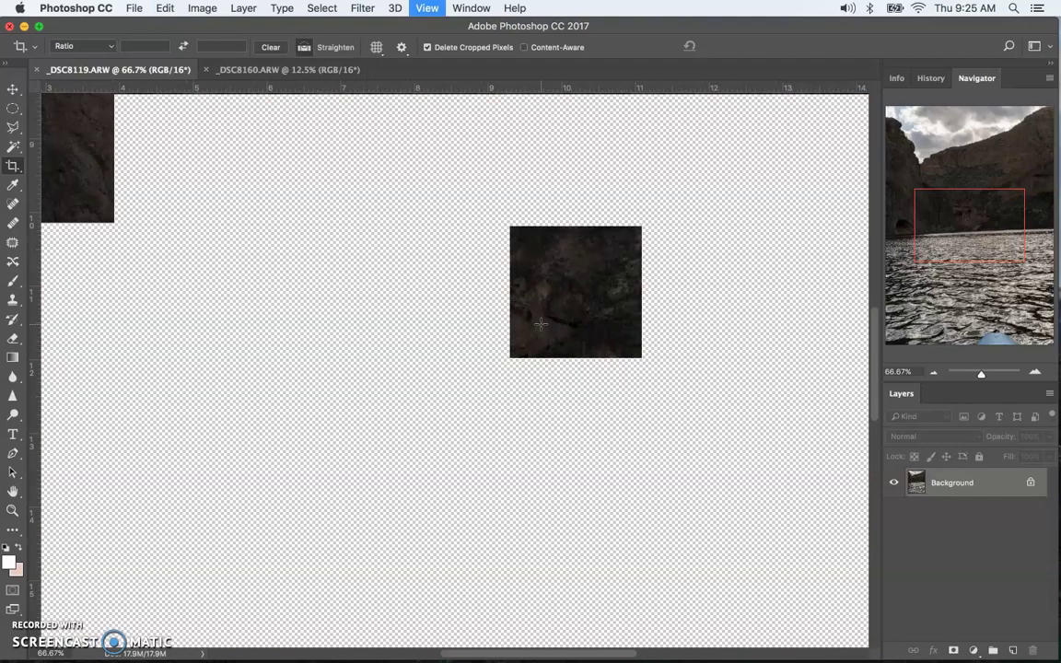
pyautogui.press('super+minus')
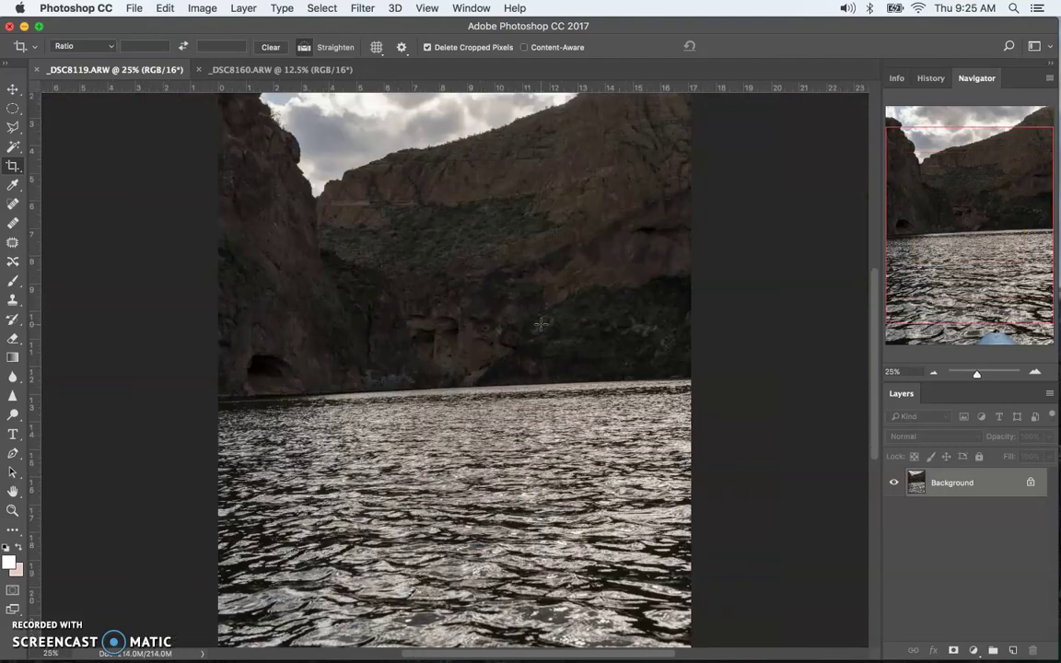
pyautogui.press('super+minus')
pyautogui.click(165, 7)
pyautogui.click(191, 56)
pyautogui.click(134, 129)
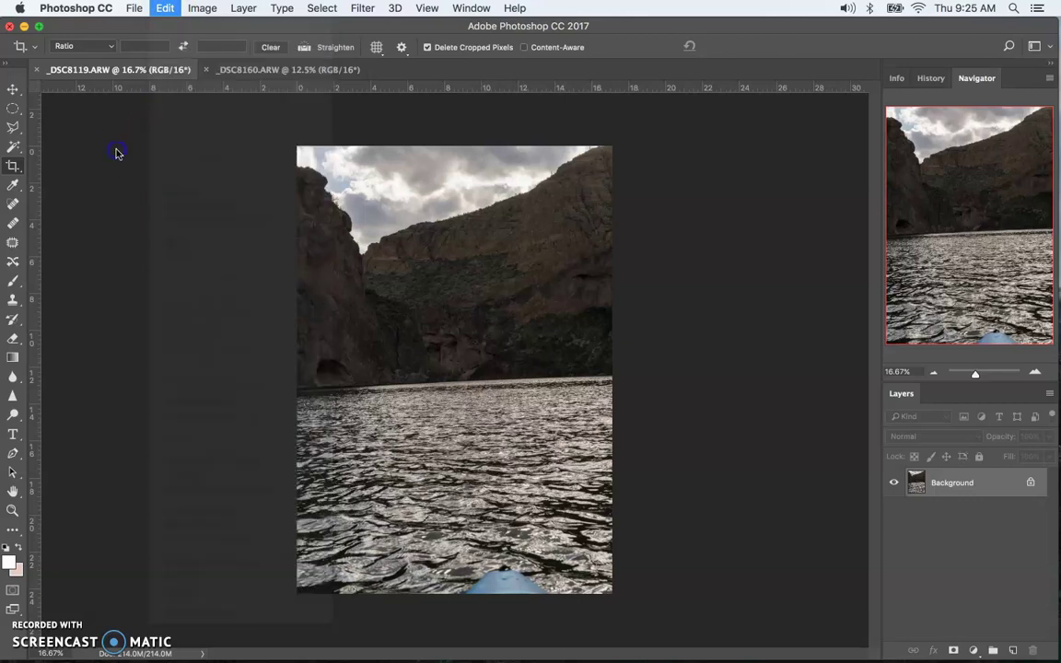
pyautogui.click(410, 128)
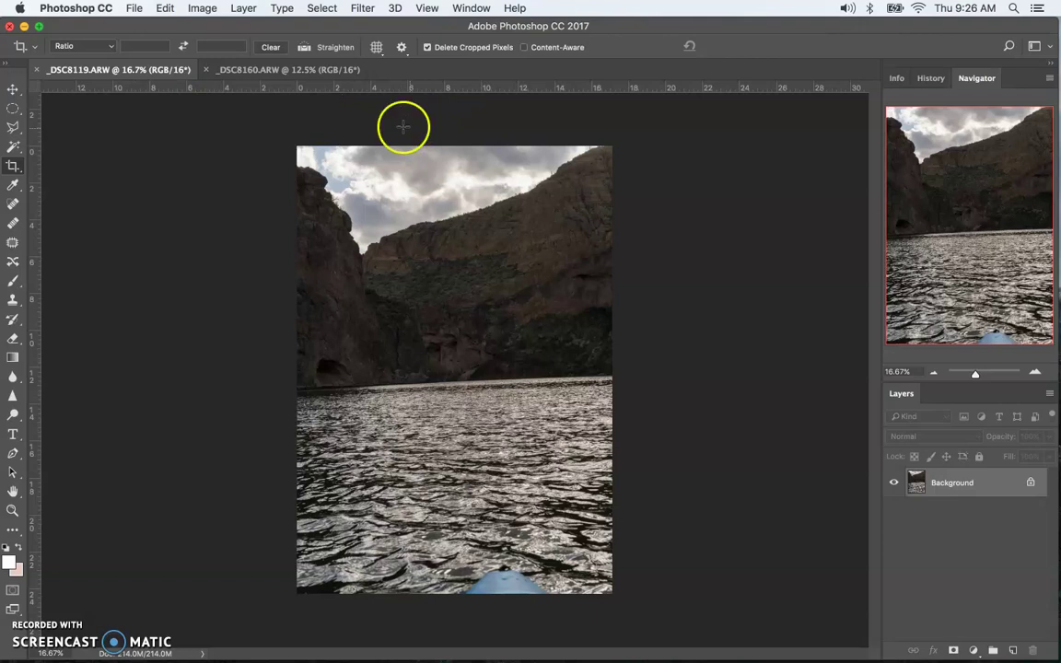
# Crop the photo to a small area around the shoreline at its centre, and view it at 50%
pyautogui.moveTo(455, 358); pyautogui.dragTo(518, 403)
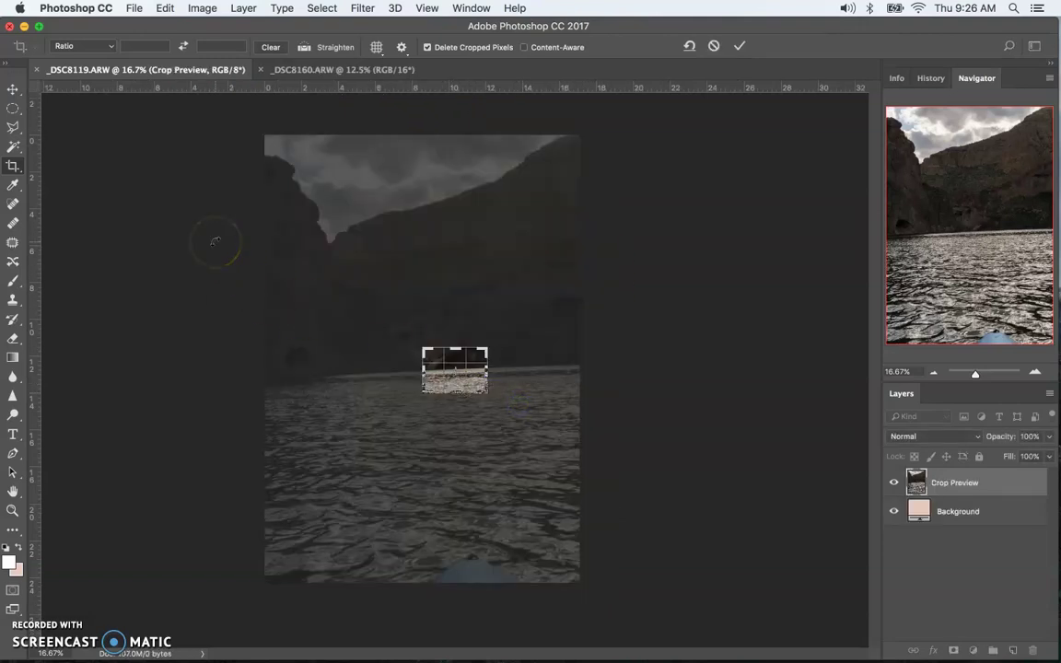
pyautogui.click(229, 235)
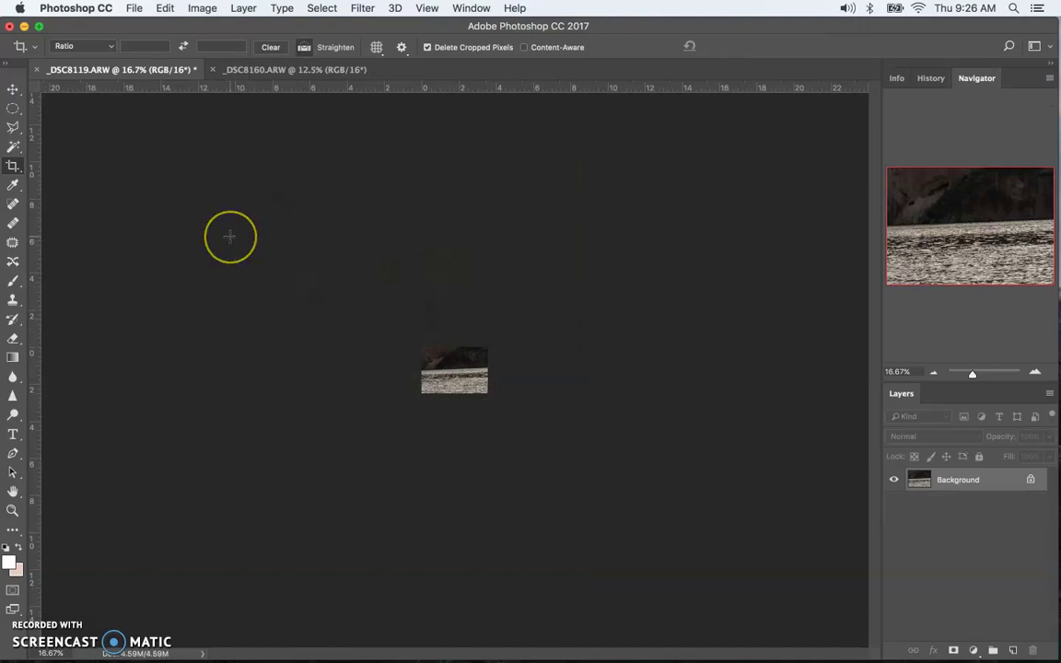
pyautogui.press('super+plus')
pyautogui.press('super+plus')
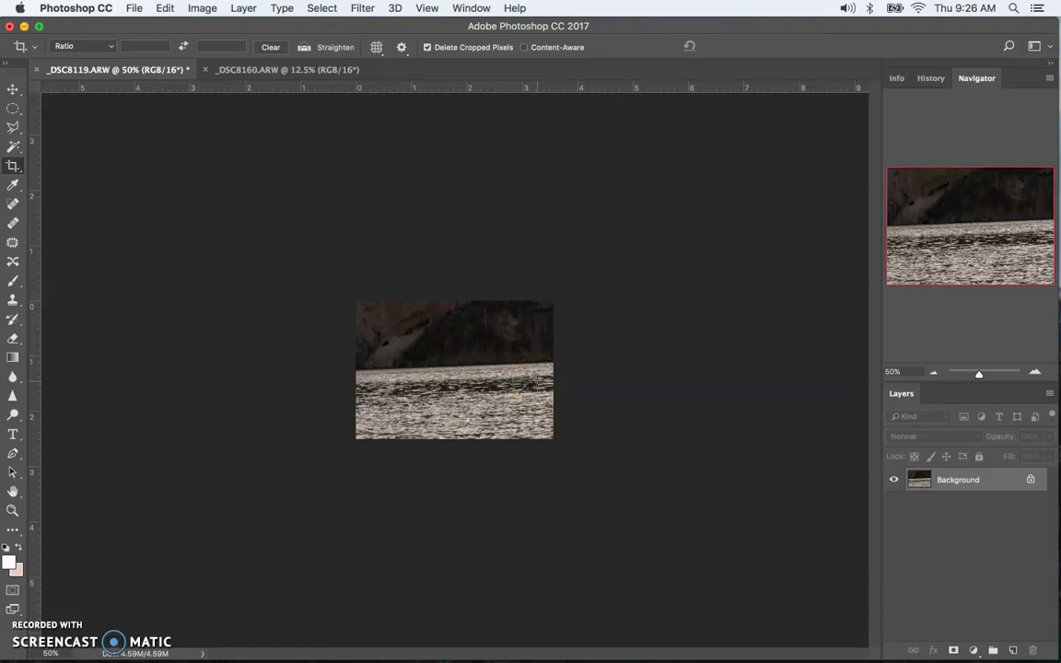
# Switch between the Open and Crop states in the history, ending on Open with the full photo at 16.67%
pyautogui.click(930, 81)
pyautogui.click(958, 147)
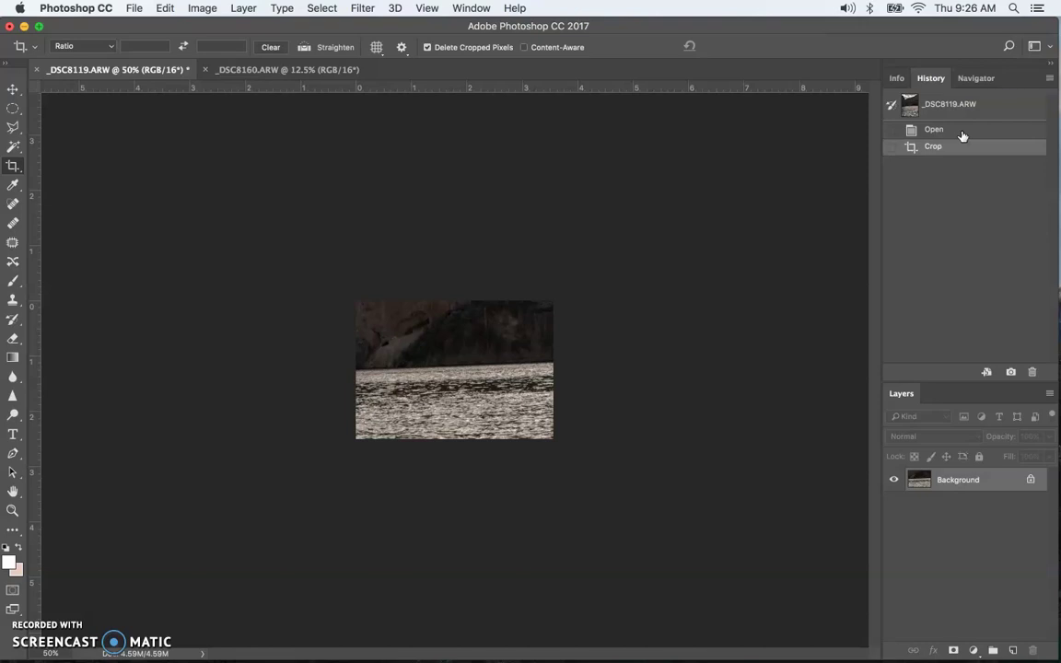
pyautogui.click(962, 136)
pyautogui.click(961, 146)
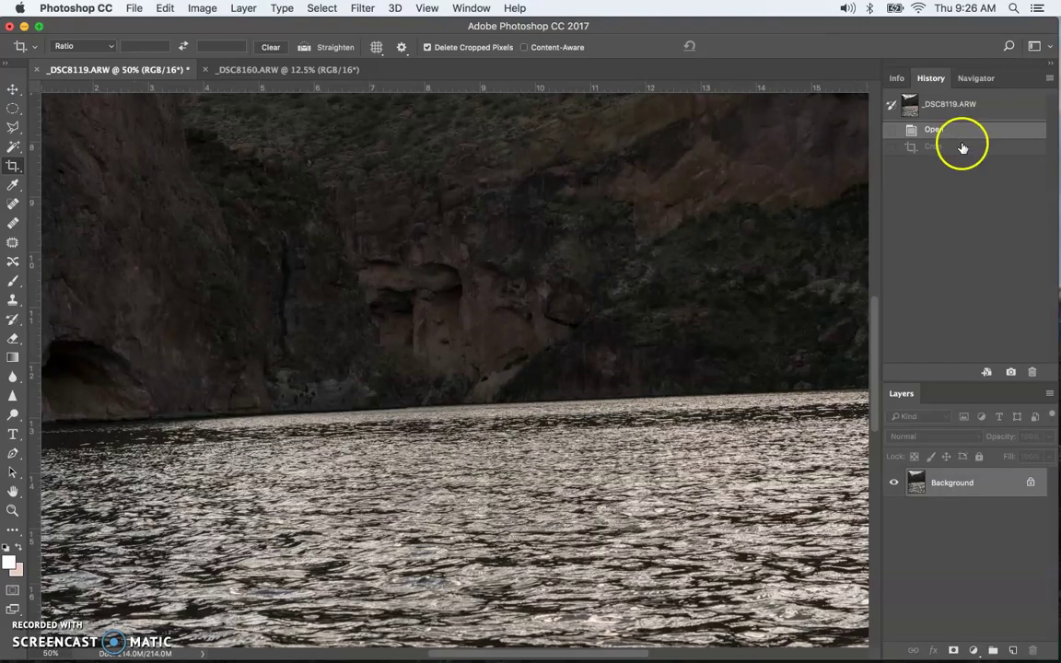
pyautogui.click(952, 137)
pyautogui.press('super+minus')
pyautogui.press('super+minus')
pyautogui.press('super+minus')
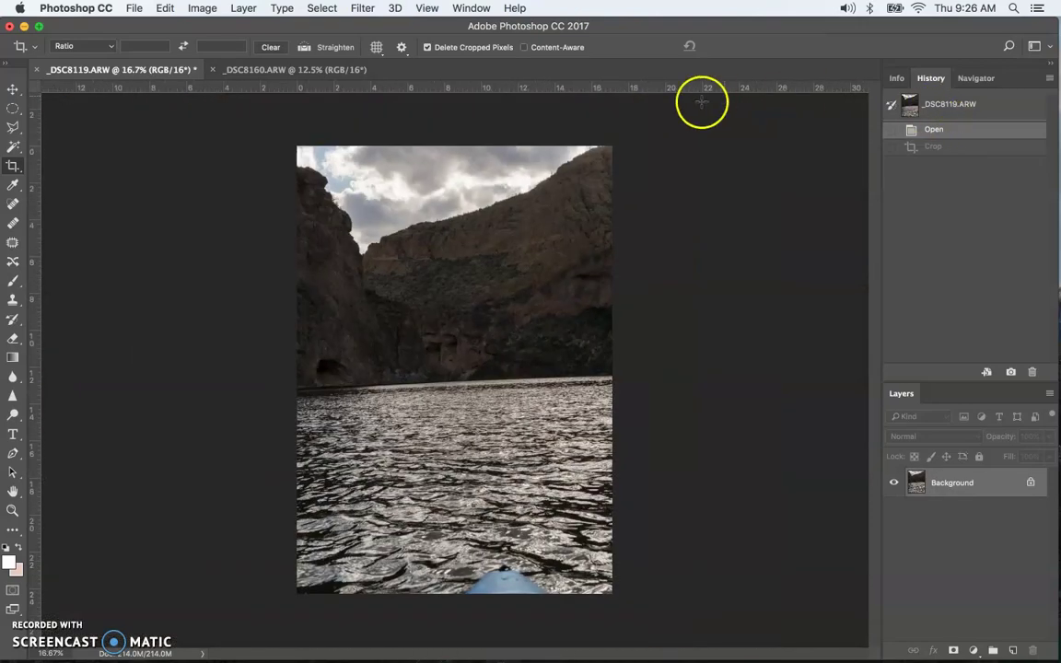
# Crop the photo to the sky and upper cliffs, and crop further to a small piece of clifftop and sky
pyautogui.moveTo(344, 186); pyautogui.dragTo(541, 344)
pyautogui.press('Return')
pyautogui.moveTo(403, 329); pyautogui.dragTo(474, 378)
pyautogui.press('Return')
pyautogui.press('Return')
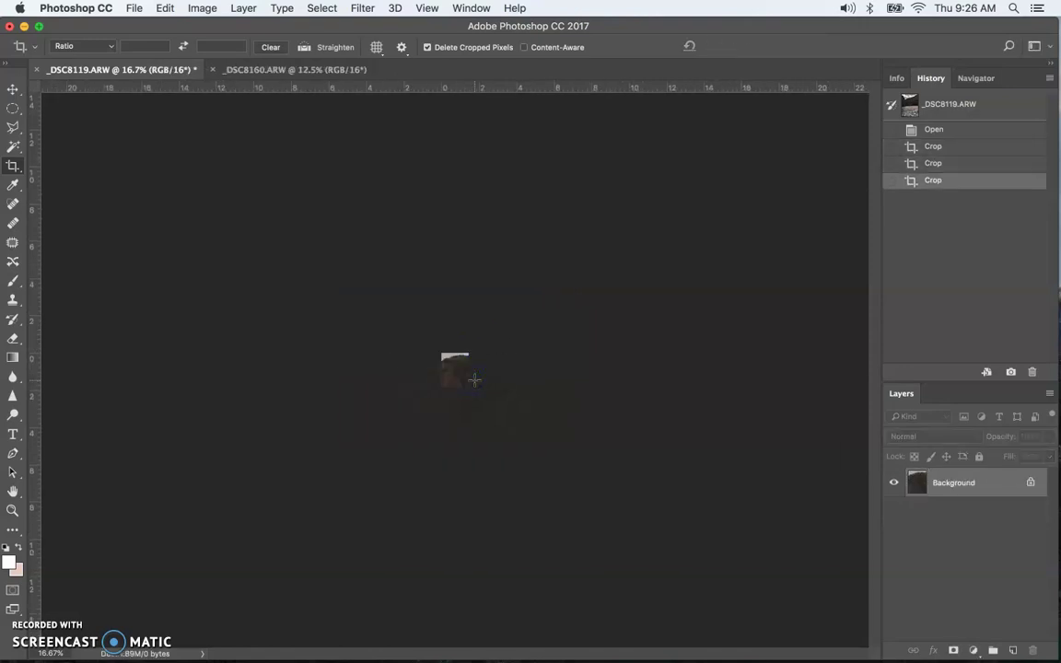
pyautogui.press('super+equal')
pyautogui.press('super+equal')
pyautogui.press('super+equal')
pyautogui.press('super+equal')
pyautogui.press('super+equal')
pyautogui.press('super+equal')
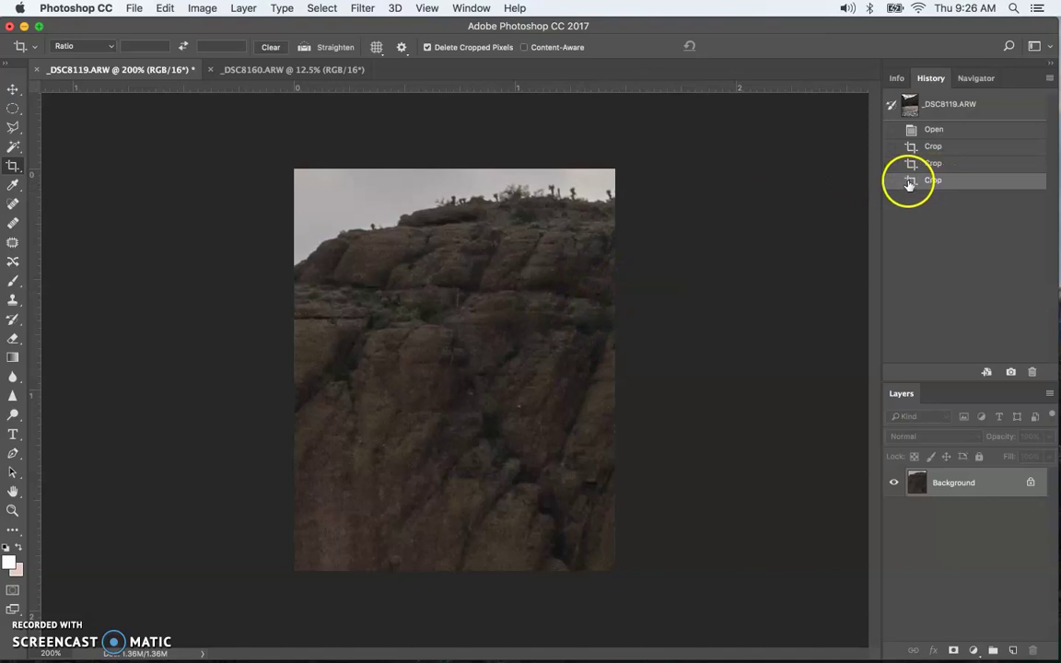
# Go back through the crop states in the history to the Open state and show the full photo at 16.67%
pyautogui.click(953, 163)
pyautogui.click(939, 147)
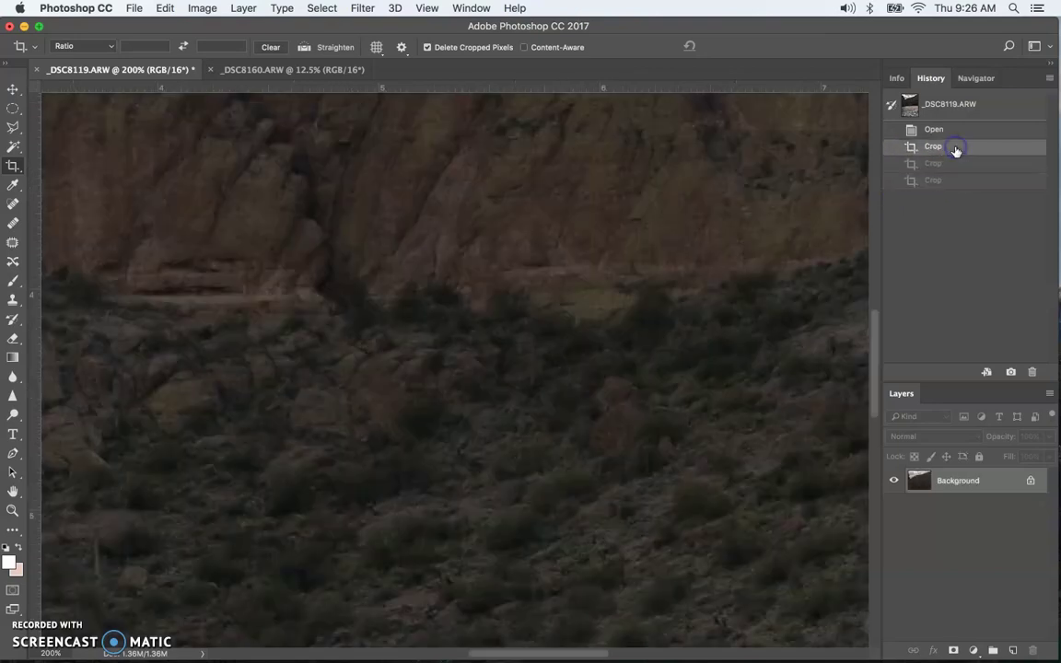
pyautogui.click(957, 178)
pyautogui.click(985, 130)
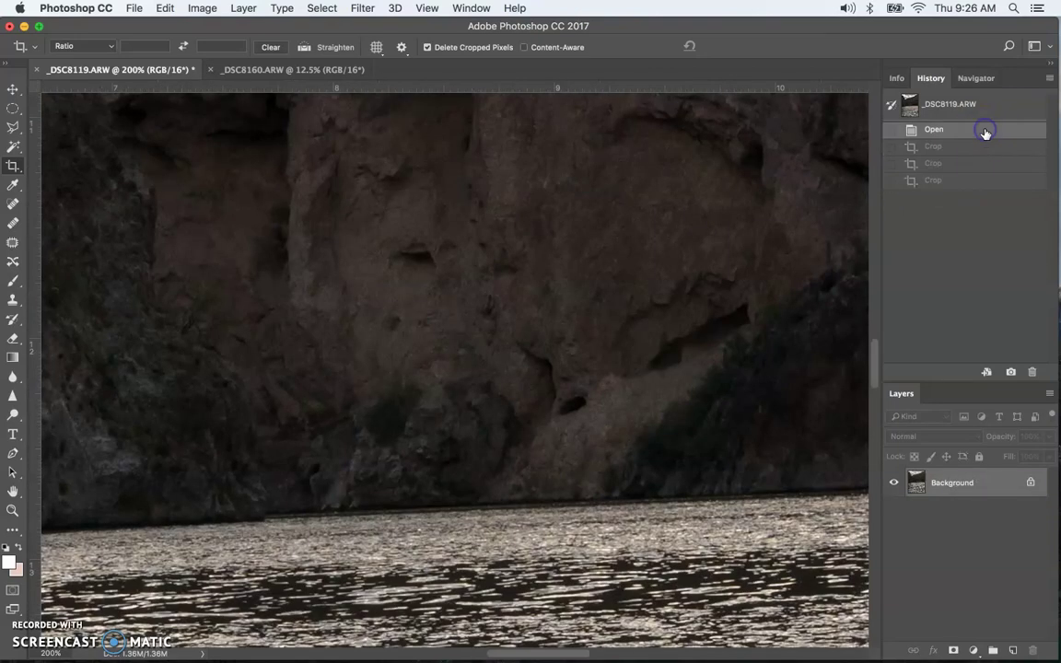
pyautogui.press('super+minus')
pyautogui.press('super+minus')
pyautogui.press('super+minus')
pyautogui.press('super+minus')
pyautogui.press('super+minus')
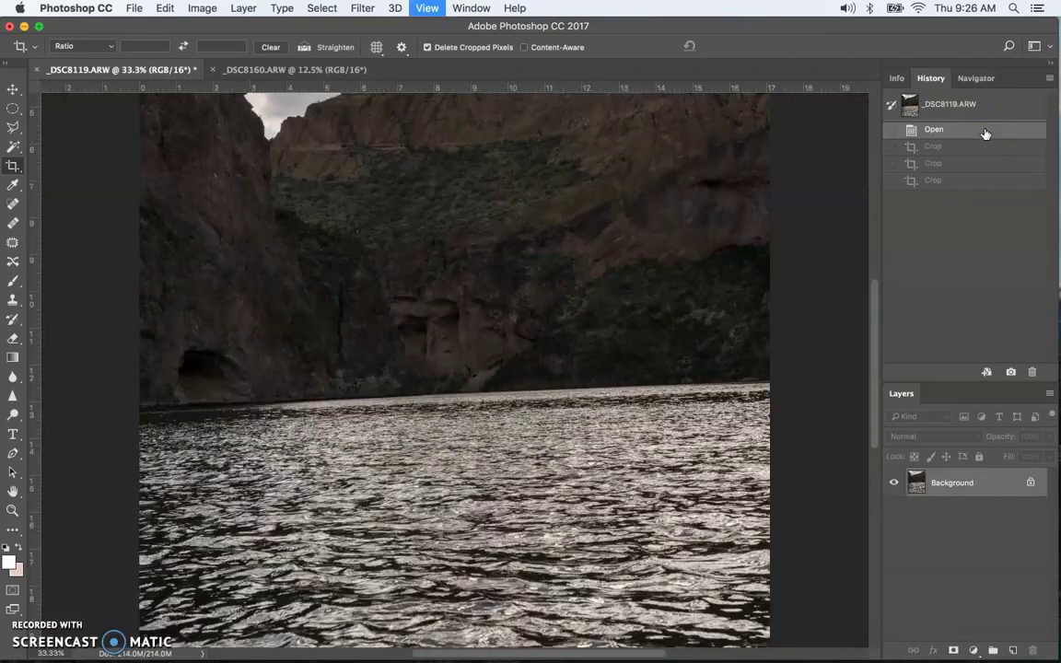
pyautogui.press('super+minus')
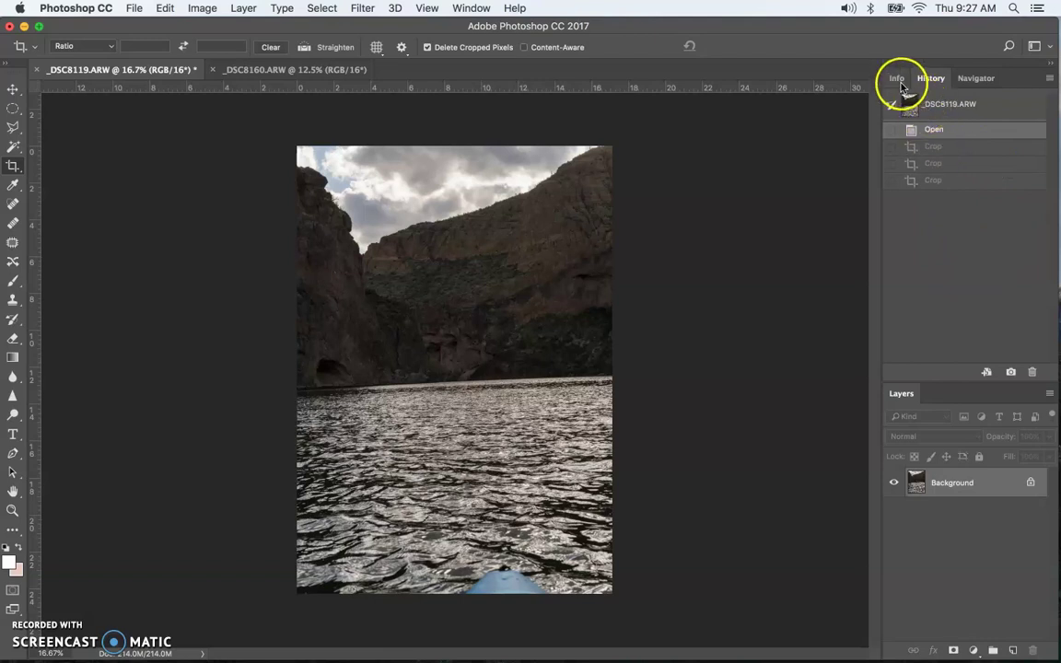
# Crop the photo to a narrow full-height strip along its right edge
pyautogui.click(971, 80)
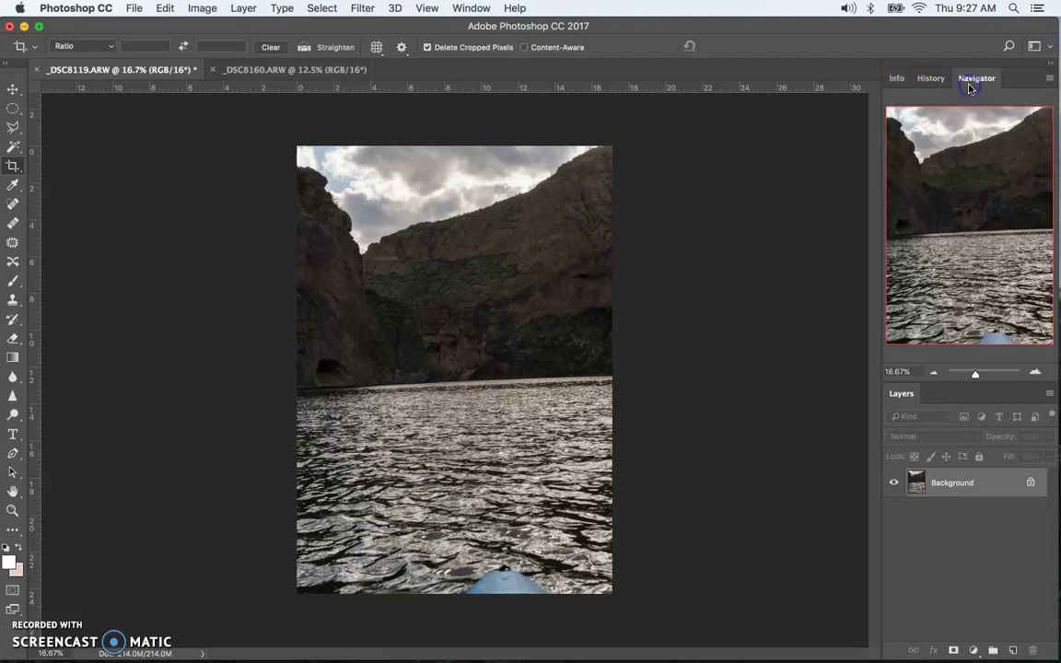
pyautogui.click(13, 167)
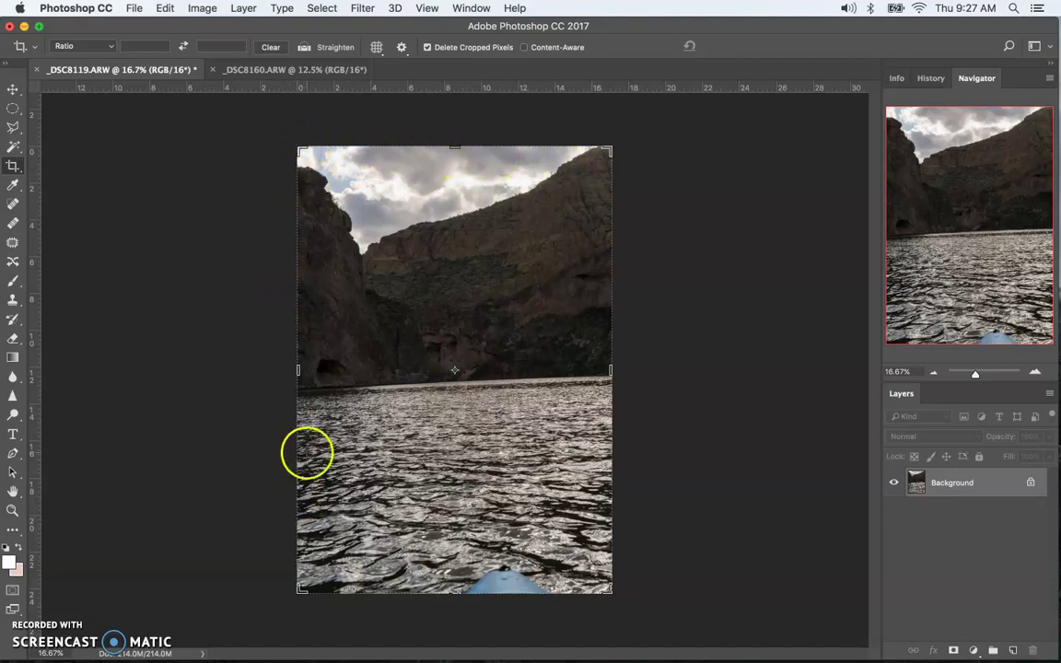
pyautogui.moveTo(300, 149); pyautogui.dragTo(425, 151)
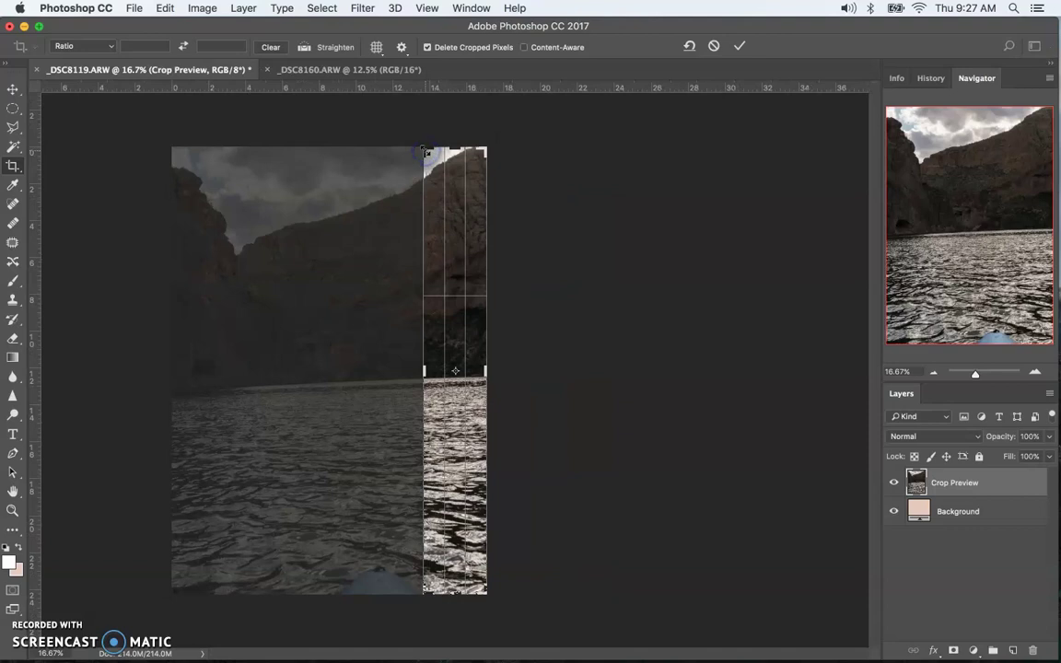
pyautogui.press('Return')
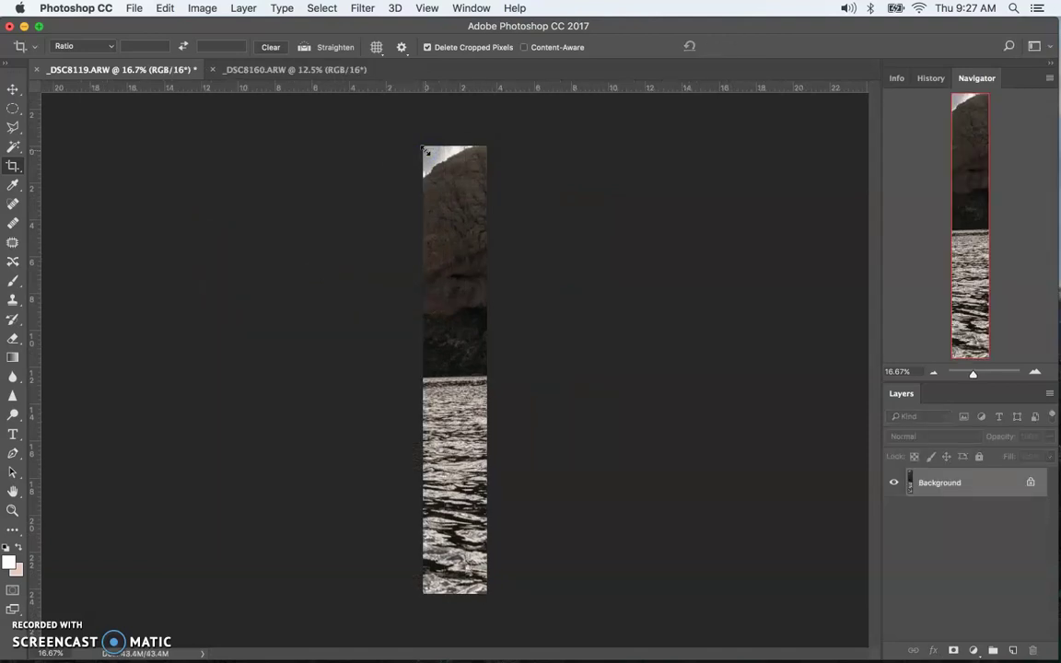
# Toggle undo and redo of the narrow strip crop, ending on the full photo
pyautogui.press('super+z')
pyautogui.press('super+z')
pyautogui.press('super+z')
pyautogui.press('super+z')
pyautogui.press('super+z')
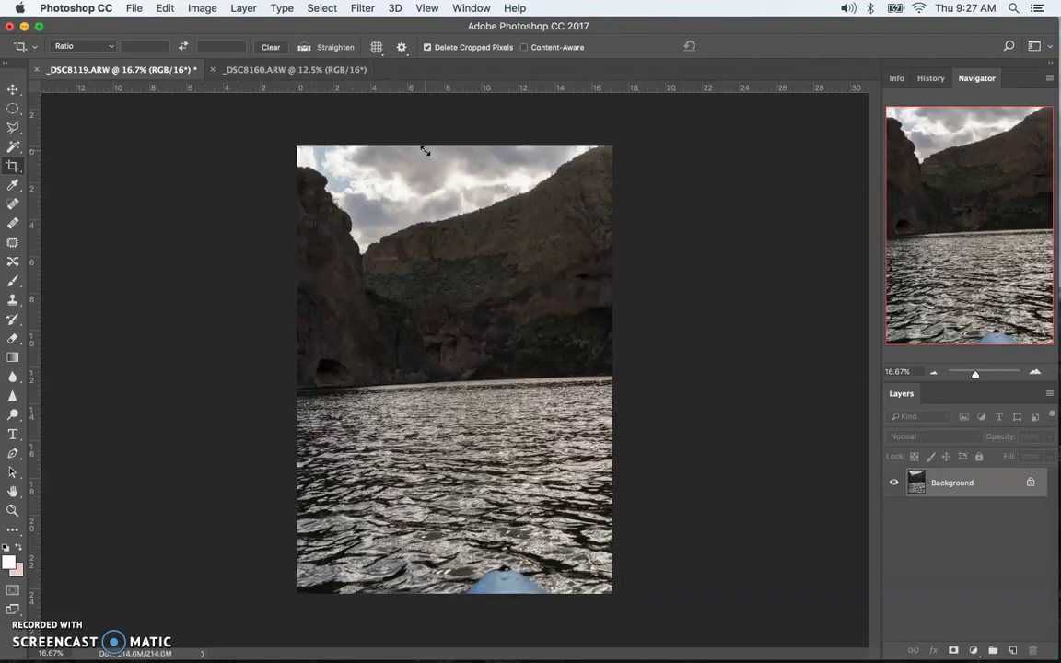
# Crop the photo to a wide band of sky in its upper-left corner, and undo that crop
pyautogui.moveTo(298, 143); pyautogui.dragTo(461, 194)
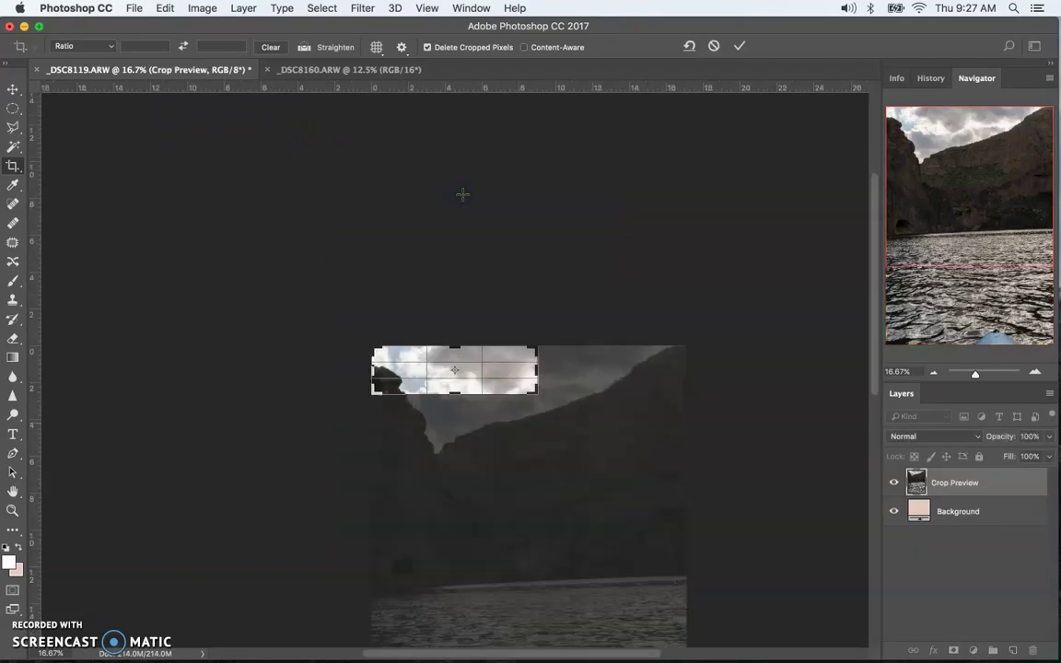
pyautogui.press('Return')
pyautogui.press('super+z')
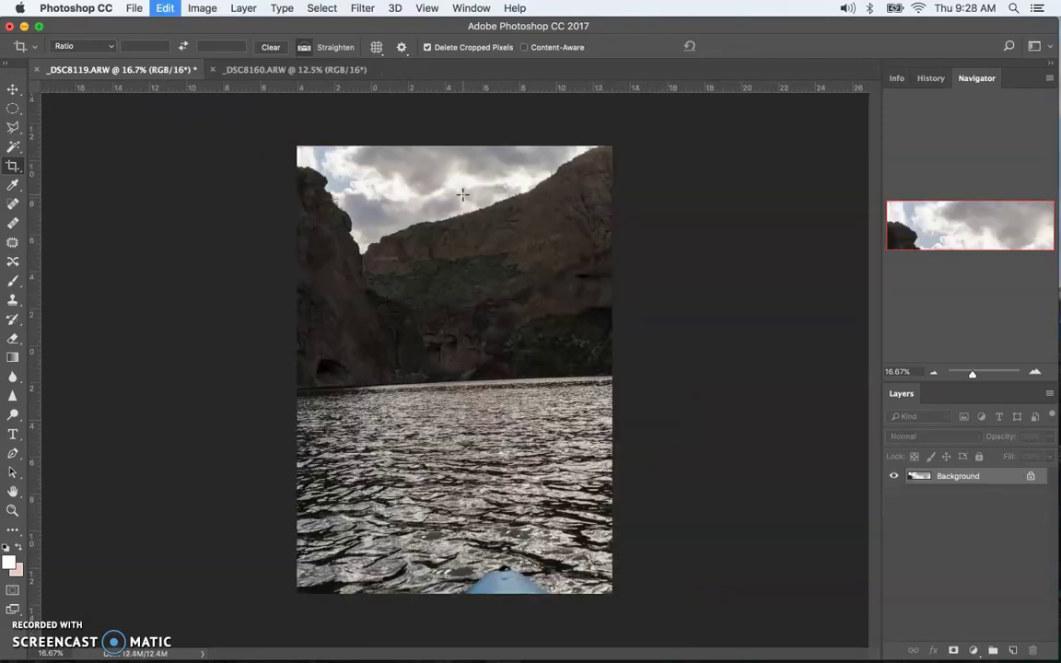
# Crop the photo to the full-width sky and cliffs with a band of water below, and undo that crop
pyautogui.moveTo(300, 159); pyautogui.dragTo(608, 428)
pyautogui.press('Return')
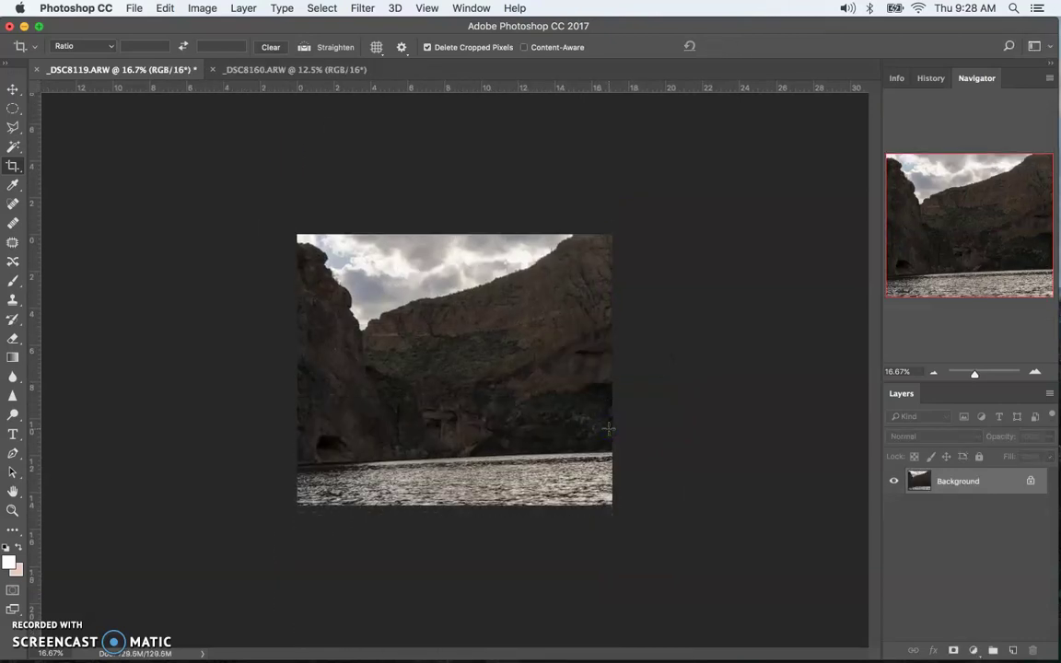
pyautogui.press('super+z')
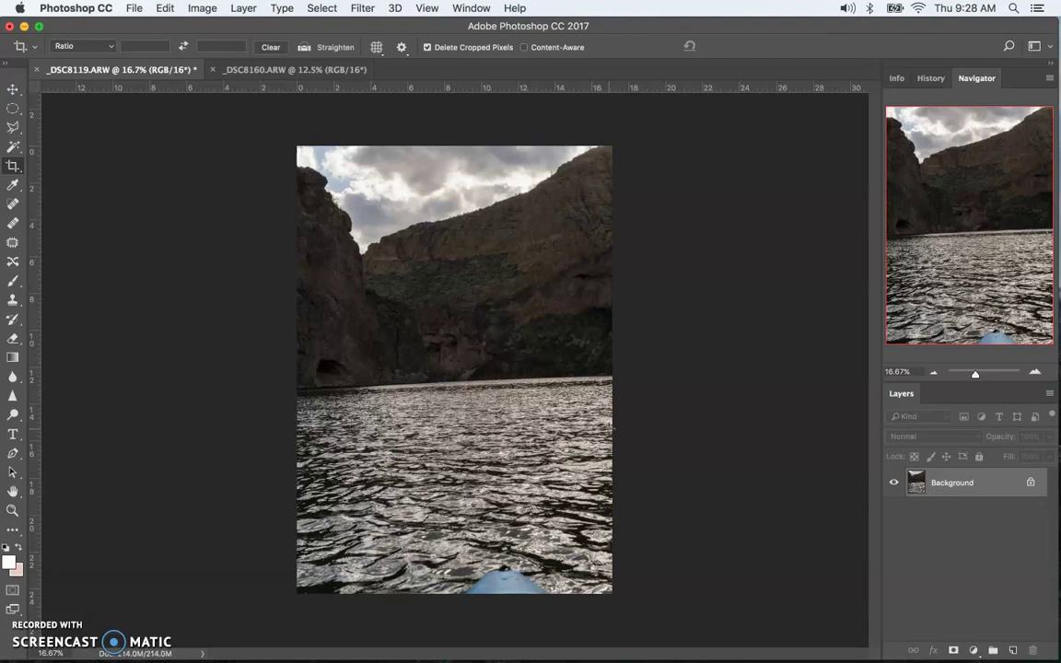
# Set the Crop tool's aspect ratio preset to Original Ratio
pyautogui.click(97, 46)
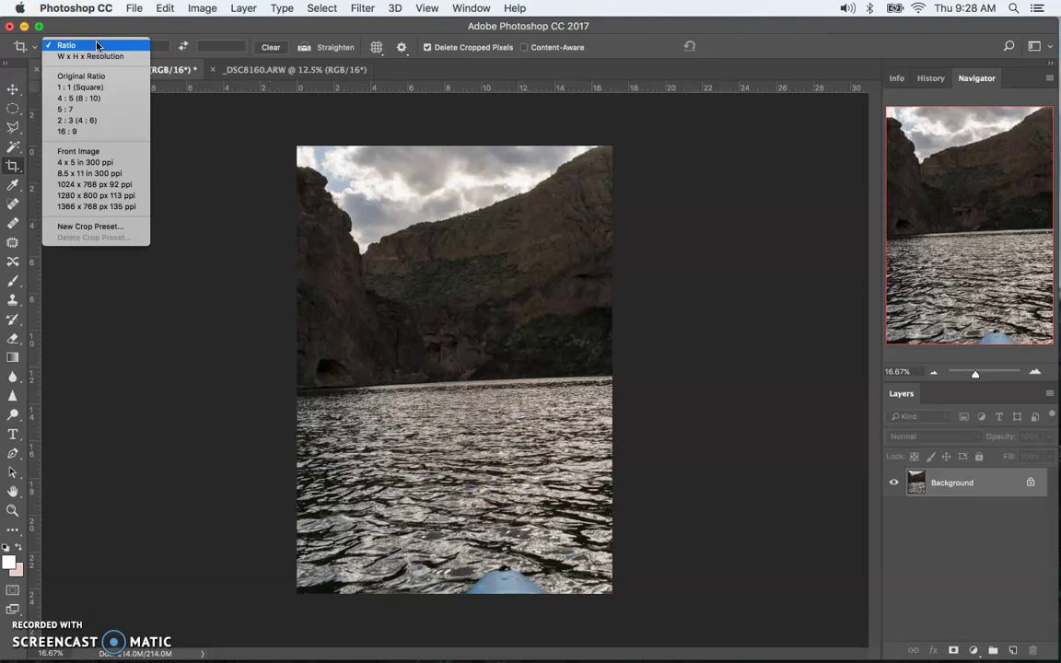
pyautogui.click(97, 45)
pyautogui.click(98, 45)
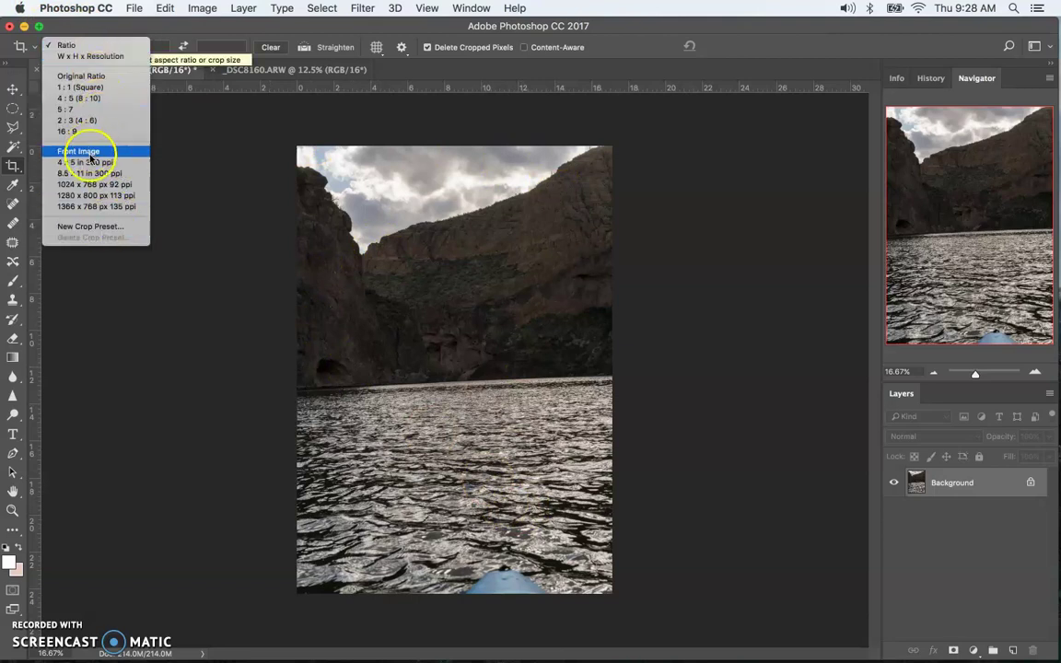
pyautogui.click(81, 80)
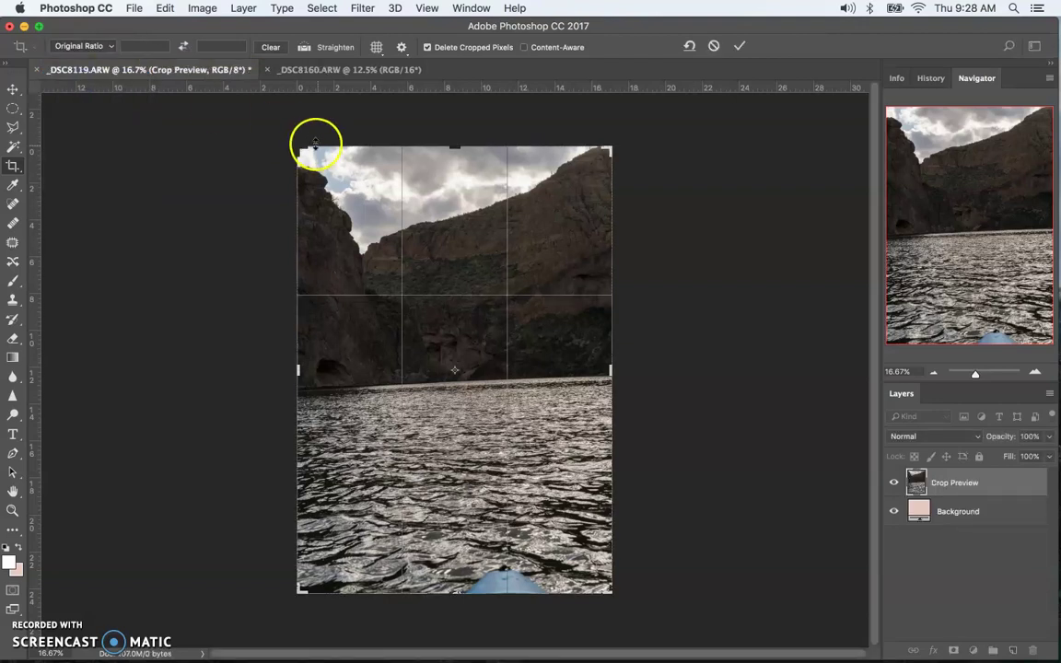
# Crop to the lower cliffs and water in the original ratio, and toggle undo and redo, ending on the full photo
pyautogui.moveTo(299, 147); pyautogui.dragTo(367, 202)
pyautogui.press('Return')
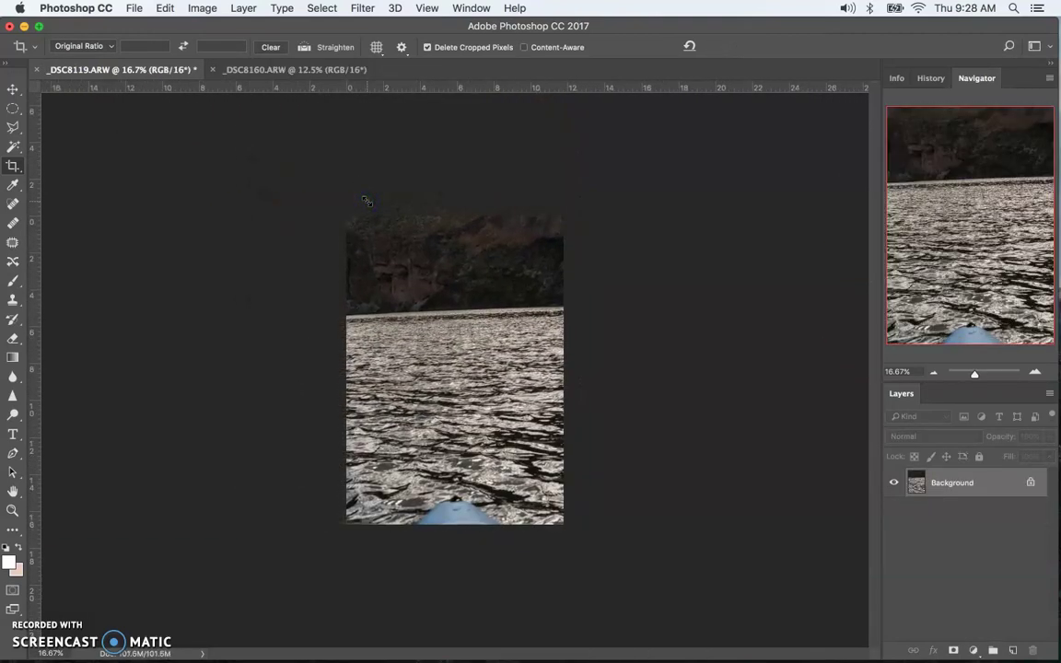
pyautogui.press('super+z')
pyautogui.press('super+z')
pyautogui.press('super+z')
pyautogui.press('super+z')
pyautogui.press('super+z')
pyautogui.press('super+z')
pyautogui.press('super+z')
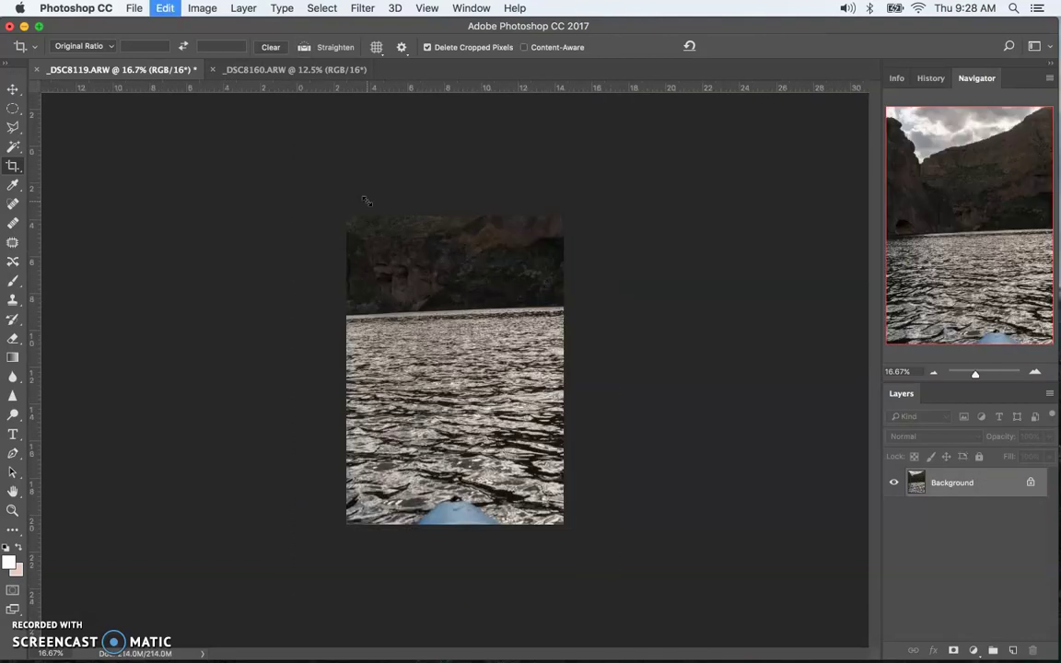
pyautogui.press('super+z')
pyautogui.press('super+z')
pyautogui.press('super+z')
pyautogui.press('super+z')
pyautogui.press('super+z')
pyautogui.press('super+z')
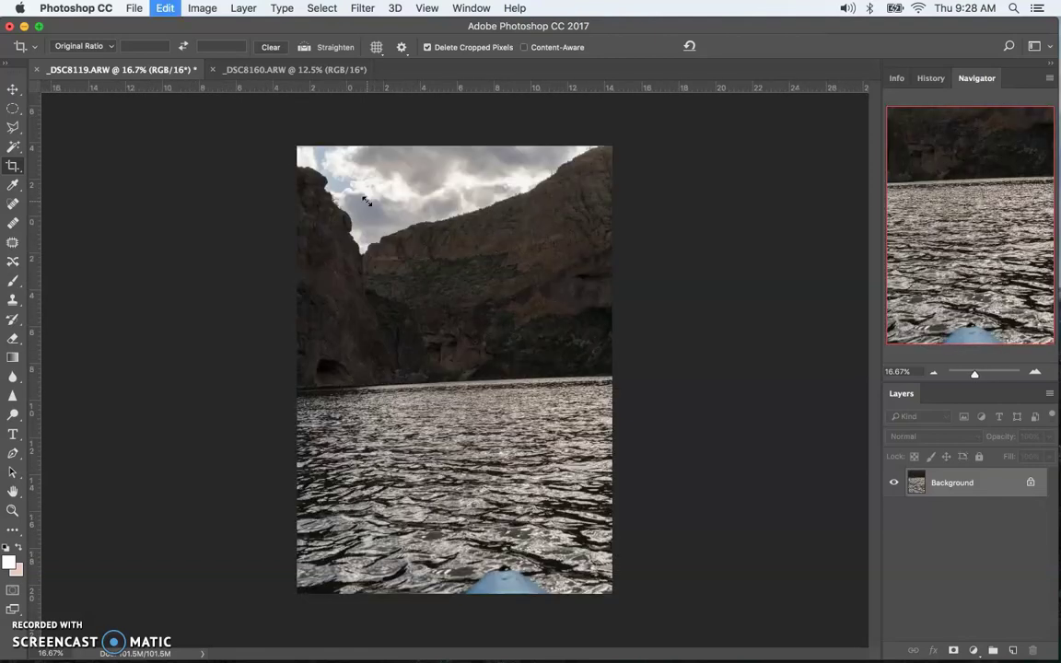
# Crop to a landscape area of lower cliffs and water using the swapped original ratio, and toggle undo and redo, ending on the full photo
pyautogui.moveTo(303, 184); pyautogui.dragTo(771, 510)
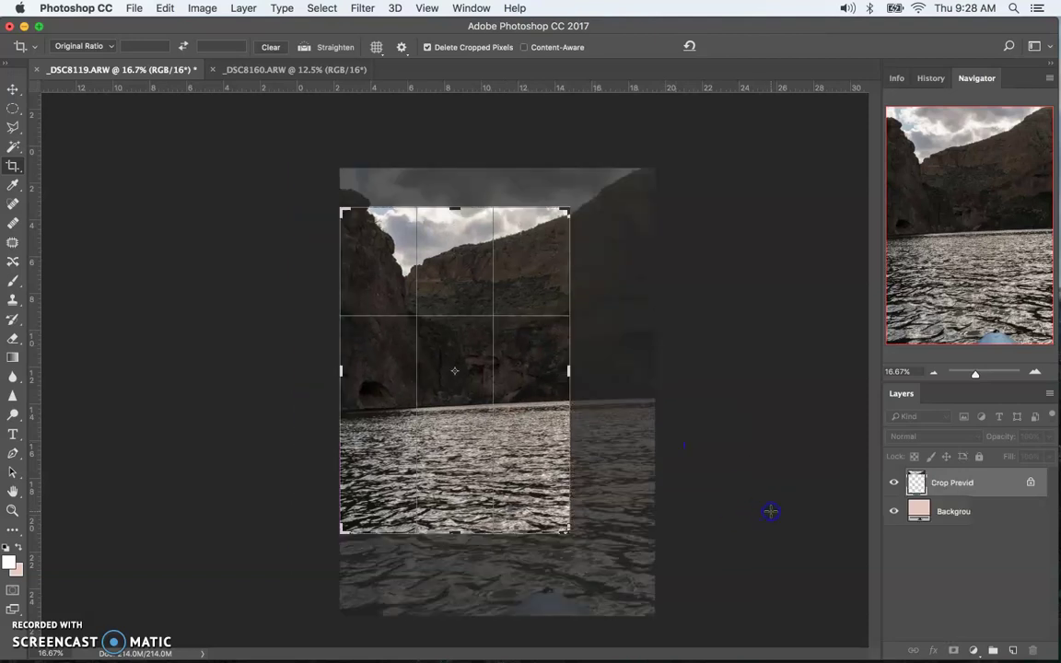
pyautogui.click(187, 47)
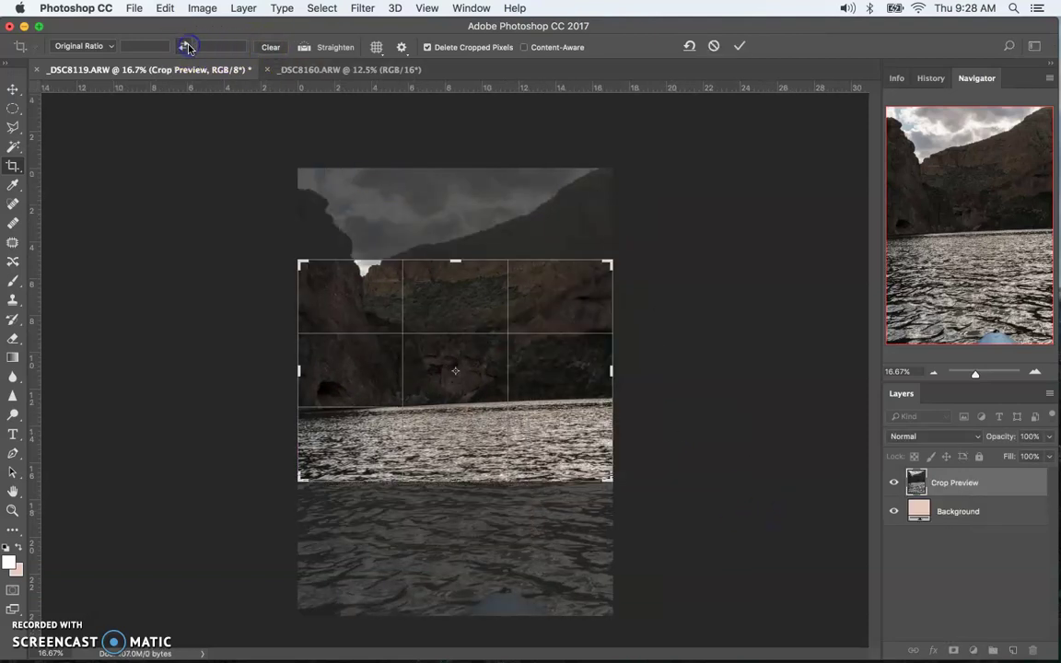
pyautogui.moveTo(350, 261)
pyautogui.mouseDown()
pyautogui.moveTo(356, 284)
pyautogui.moveTo(356, 269)
pyautogui.mouseUp()
pyautogui.press('Return')
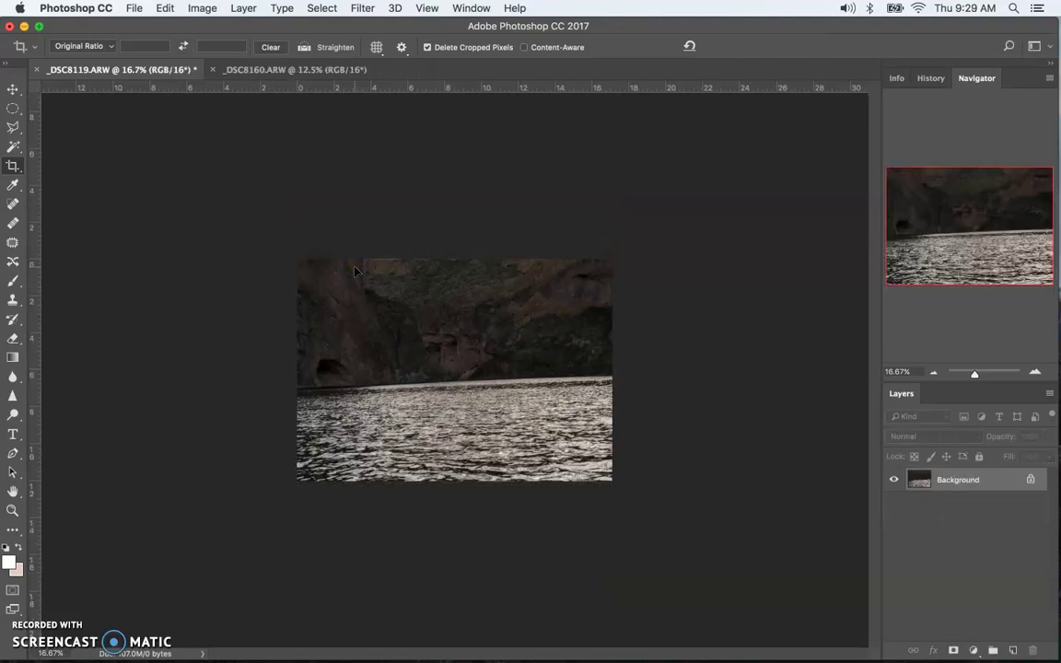
pyautogui.press('super+z')
pyautogui.press('super+z')
pyautogui.press('super+z')
pyautogui.press('super+z')
pyautogui.press('super+z')
pyautogui.press('super+z')
pyautogui.press('super+z')
pyautogui.press('super+z')
pyautogui.press('super+z')
pyautogui.click(140, 93)
# Crop the photo to a centred square with the 1:1 (Square) ratio preset, and undo that crop
pyautogui.click(92, 45)
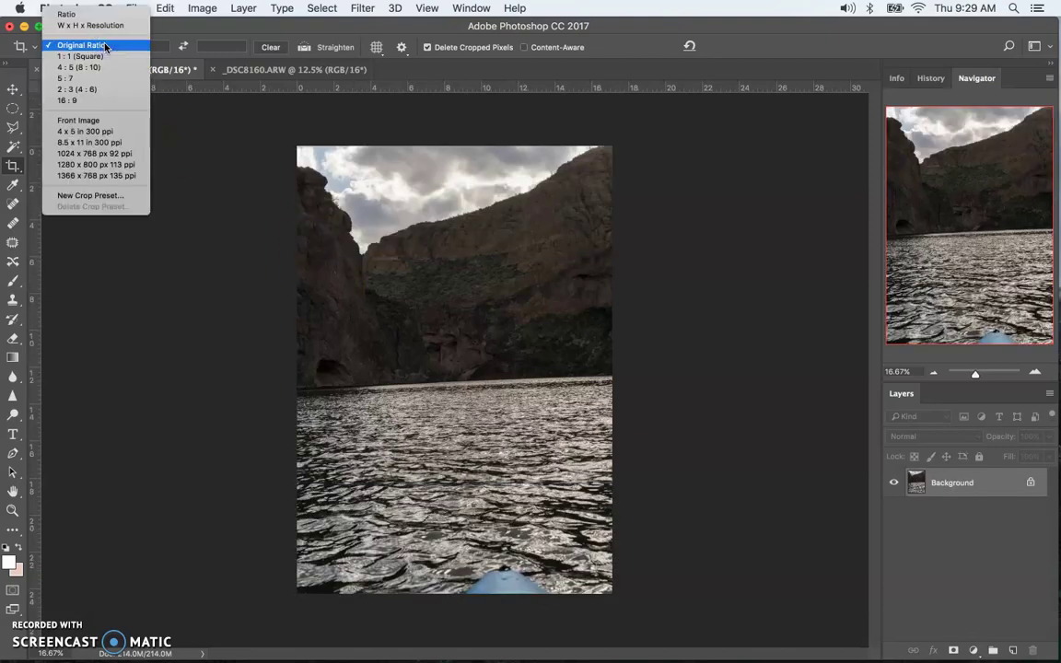
pyautogui.click(91, 44)
pyautogui.click(86, 45)
pyautogui.click(86, 46)
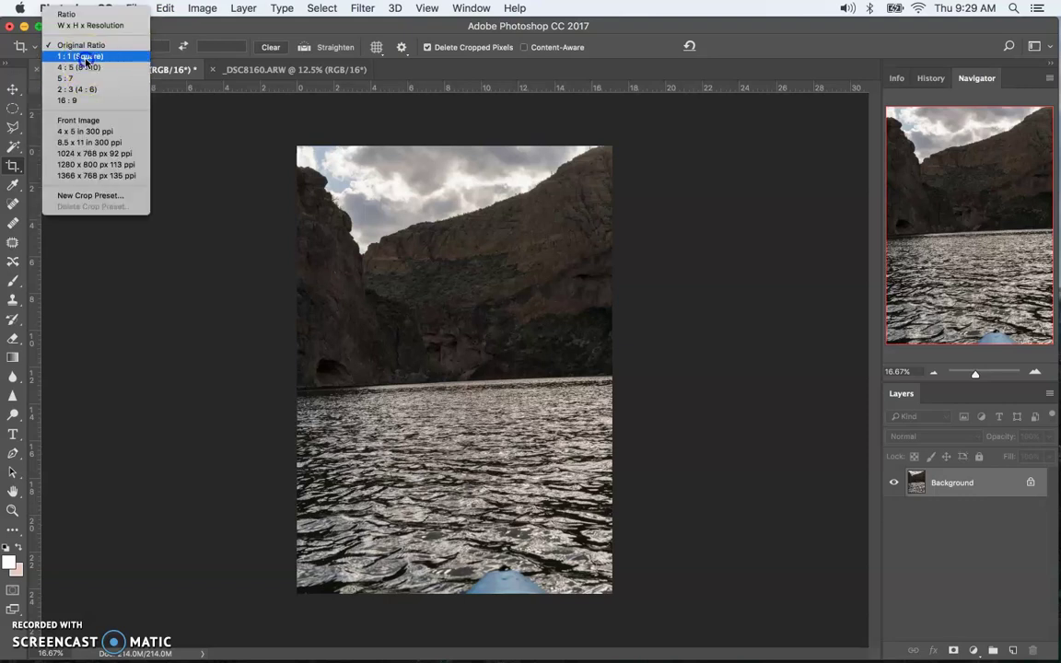
pyautogui.click(83, 57)
pyautogui.press('Return')
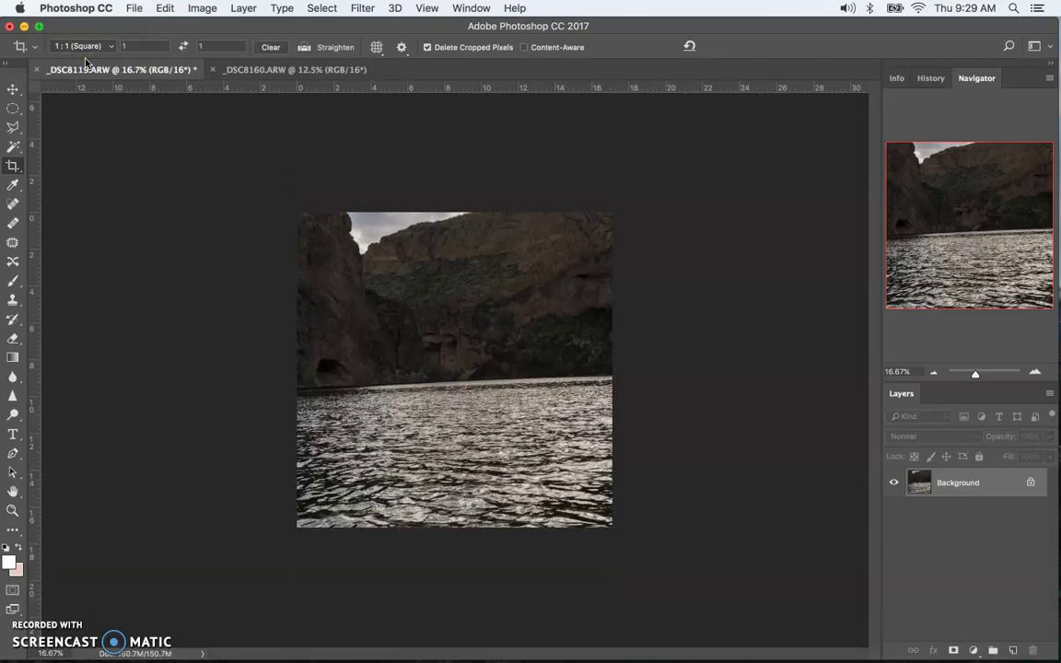
pyautogui.press('super+z')
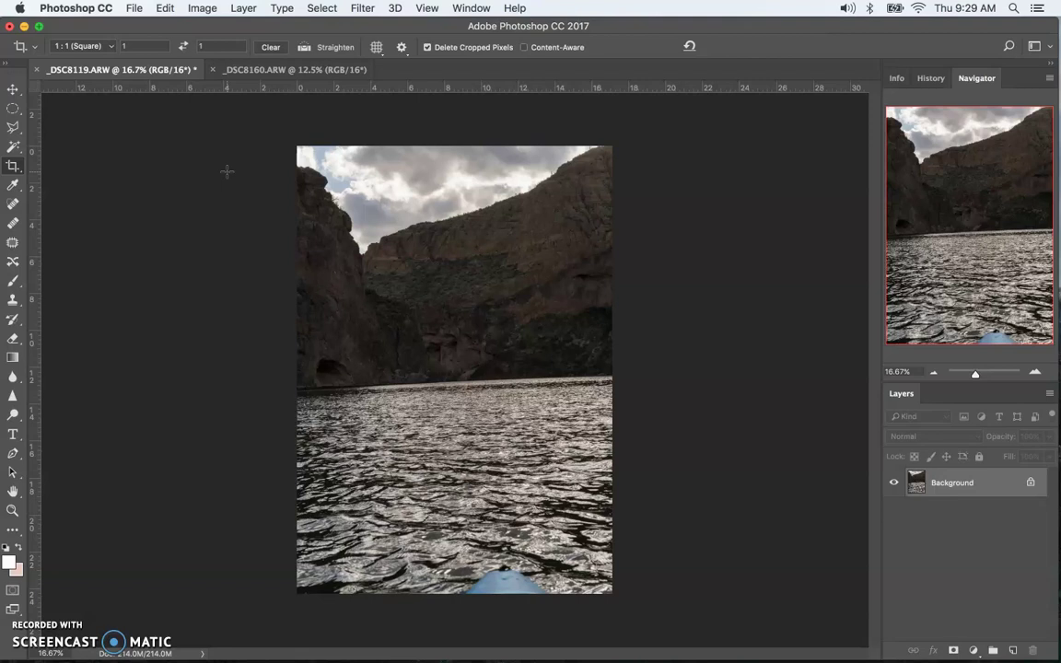
# Set the crop ratio to Original Ratio and tighten the crop frame slightly from its upper-left and lower-right corners
pyautogui.click(88, 45)
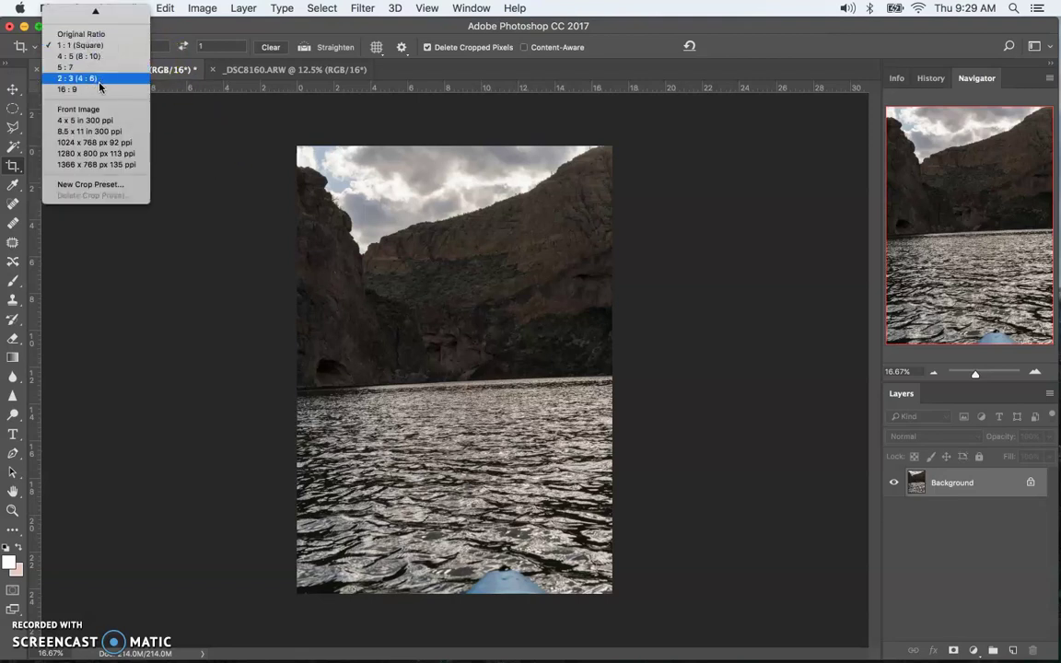
pyautogui.scroll(1, 88, 71)
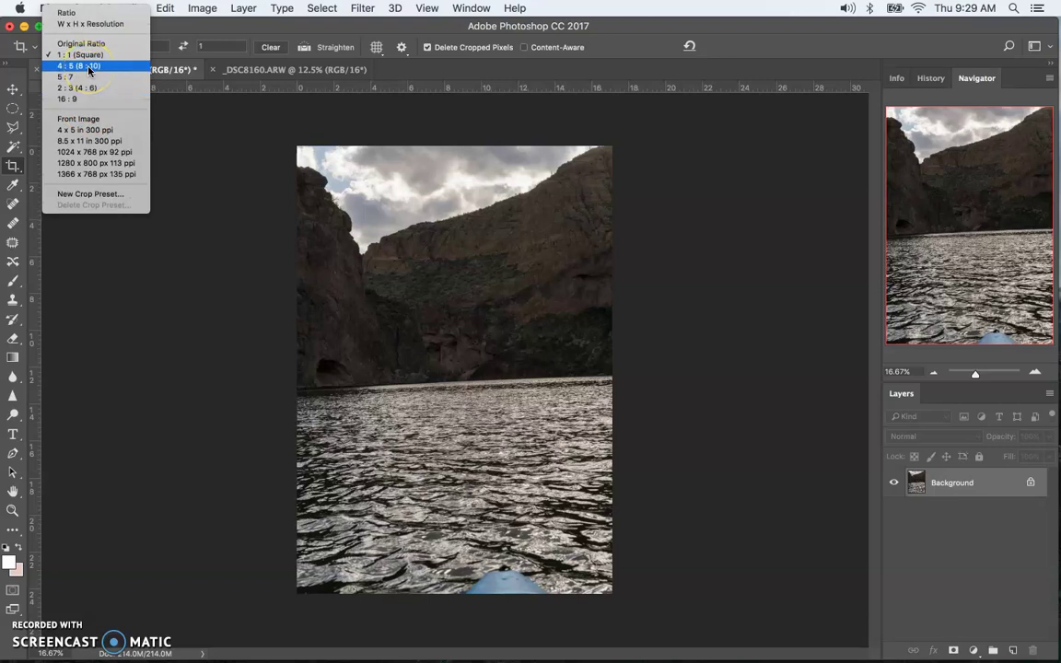
pyautogui.click(74, 44)
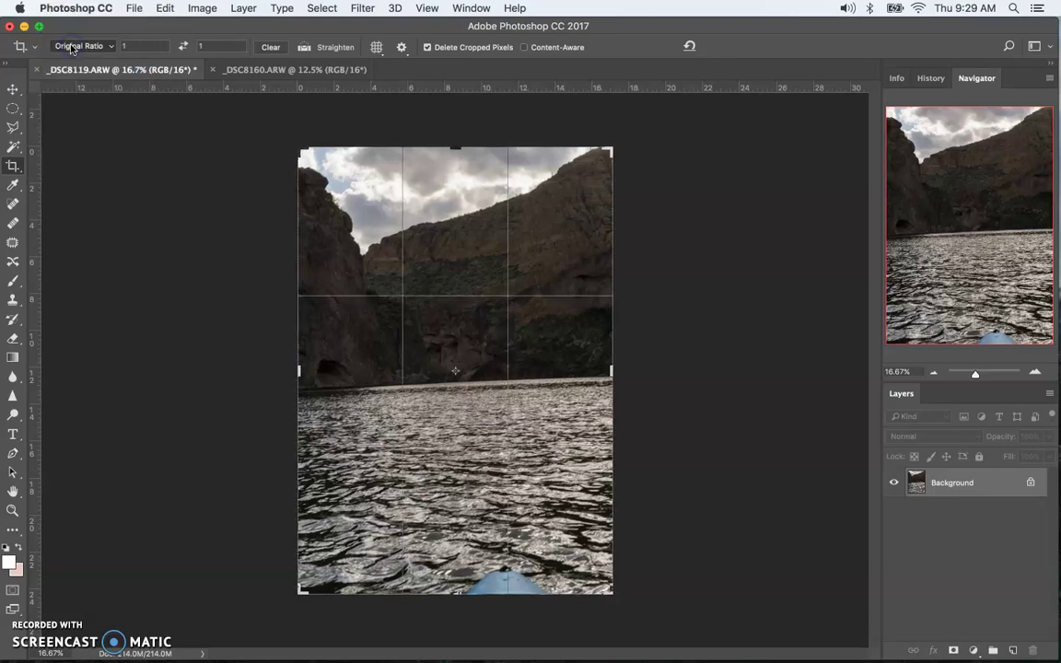
pyautogui.moveTo(297, 146); pyautogui.dragTo(307, 155)
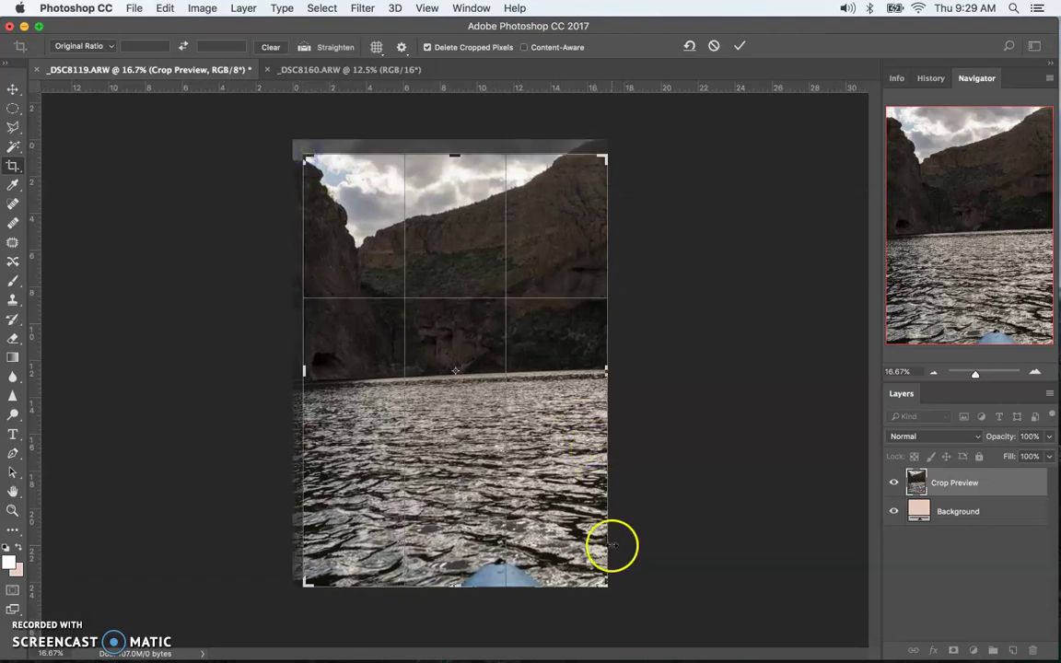
pyautogui.moveTo(605, 587); pyautogui.dragTo(592, 568)
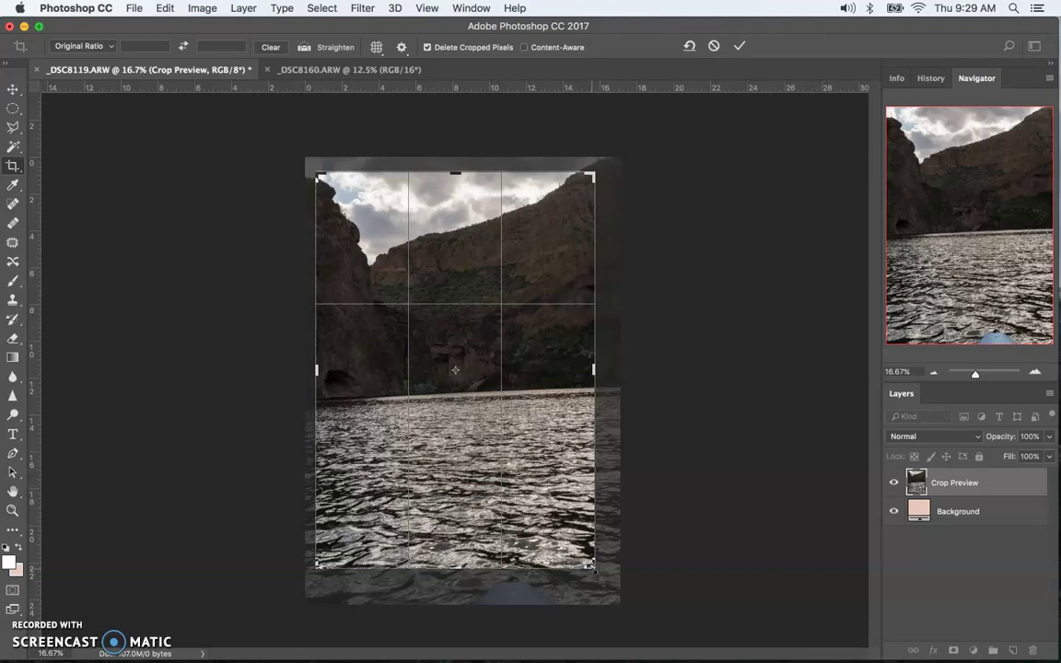
pyautogui.moveTo(316, 175); pyautogui.dragTo(315, 173)
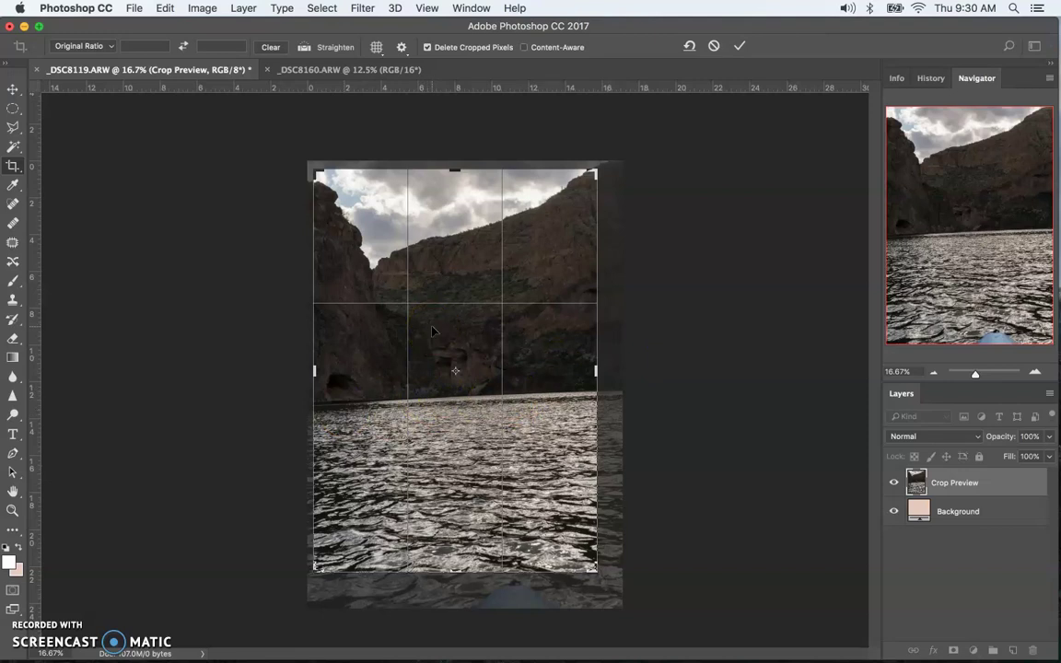
# Place a horizontal ruler guide across the photo along the waterline at the foot of the cliffs
pyautogui.click(438, 293)
pyautogui.click(421, 123)
pyautogui.moveTo(433, 92); pyautogui.dragTo(455, 399)
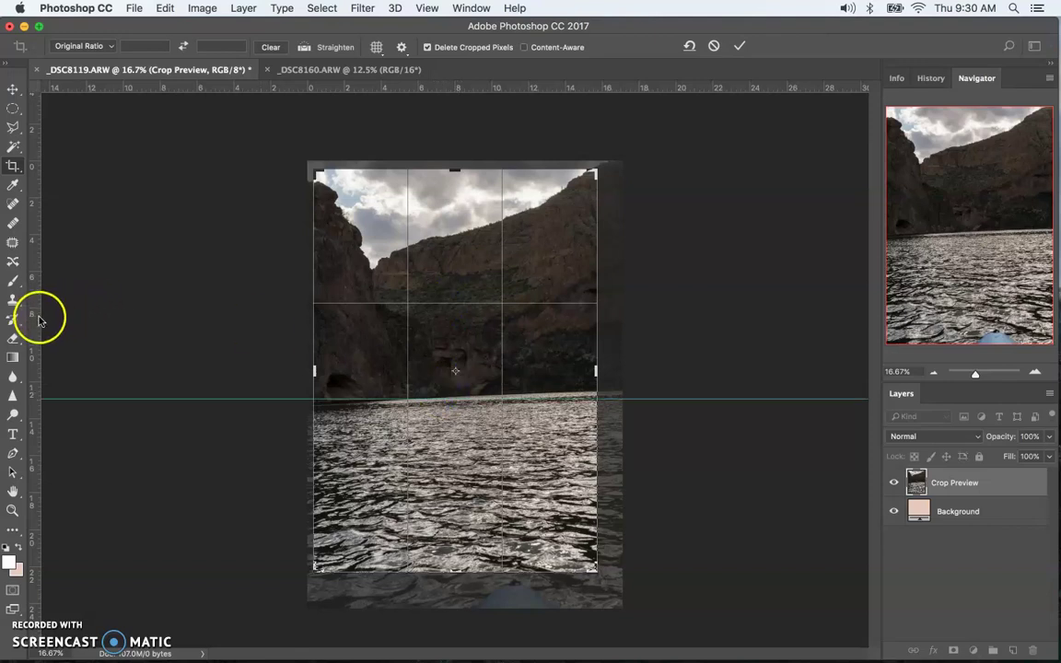
pyautogui.moveTo(33, 309)
pyautogui.mouseDown()
pyautogui.moveTo(418, 329)
pyautogui.moveTo(35, 322)
pyautogui.mouseUp()
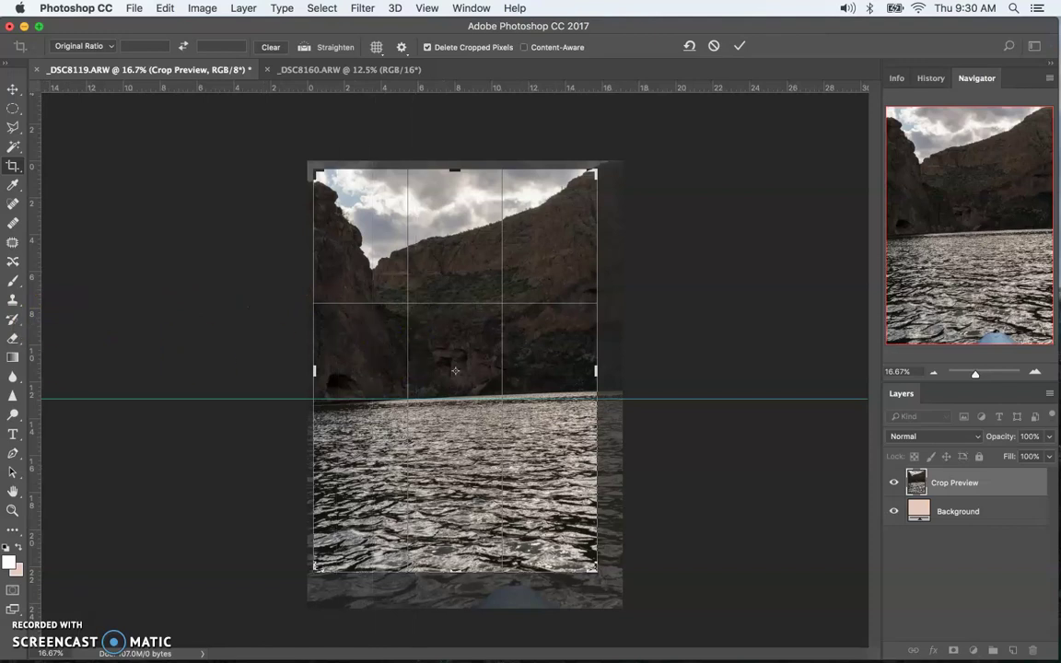
pyautogui.click(242, 394)
pyautogui.click(449, 398)
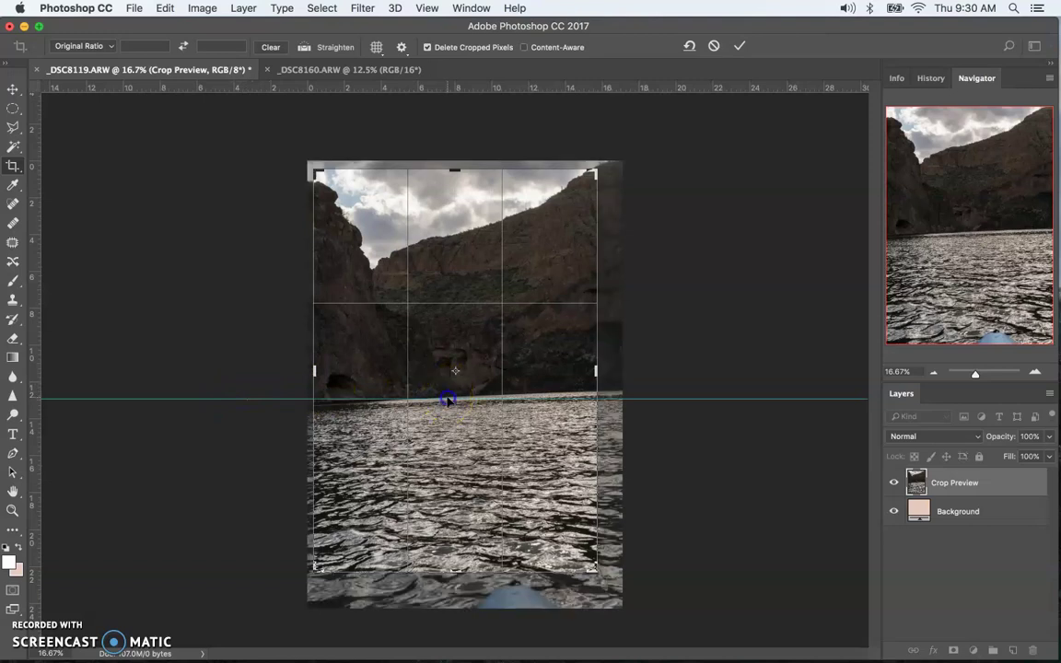
pyautogui.click(449, 402)
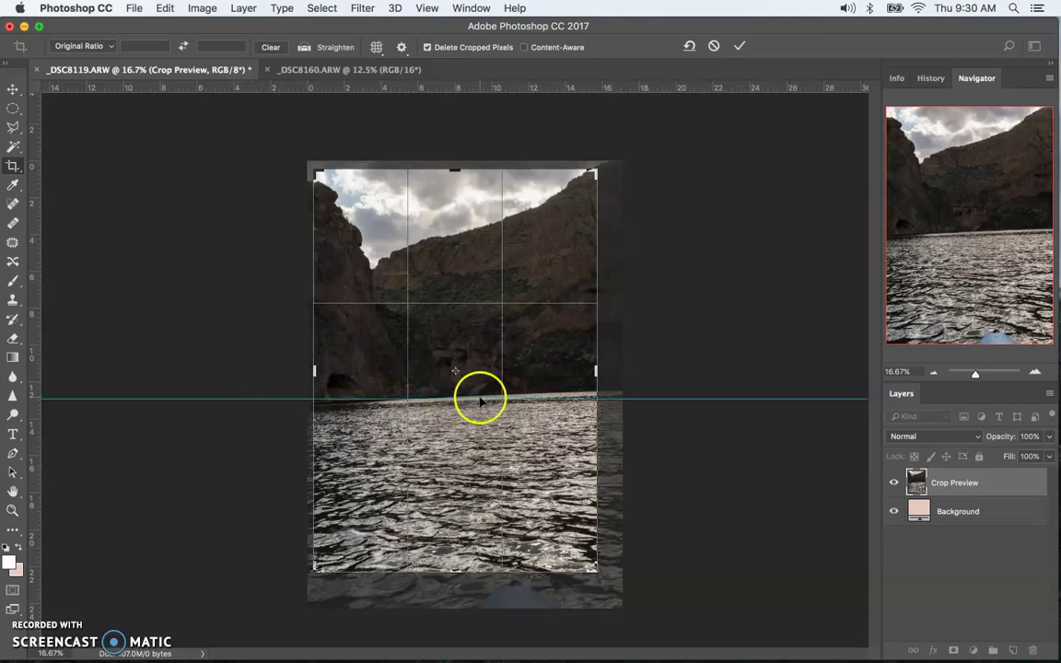
# Rotate the crop until the waterline runs parallel to the guide, enlarge the frame slightly, and apply the crop
pyautogui.click(303, 154)
pyautogui.moveTo(304, 155); pyautogui.dragTo(311, 148)
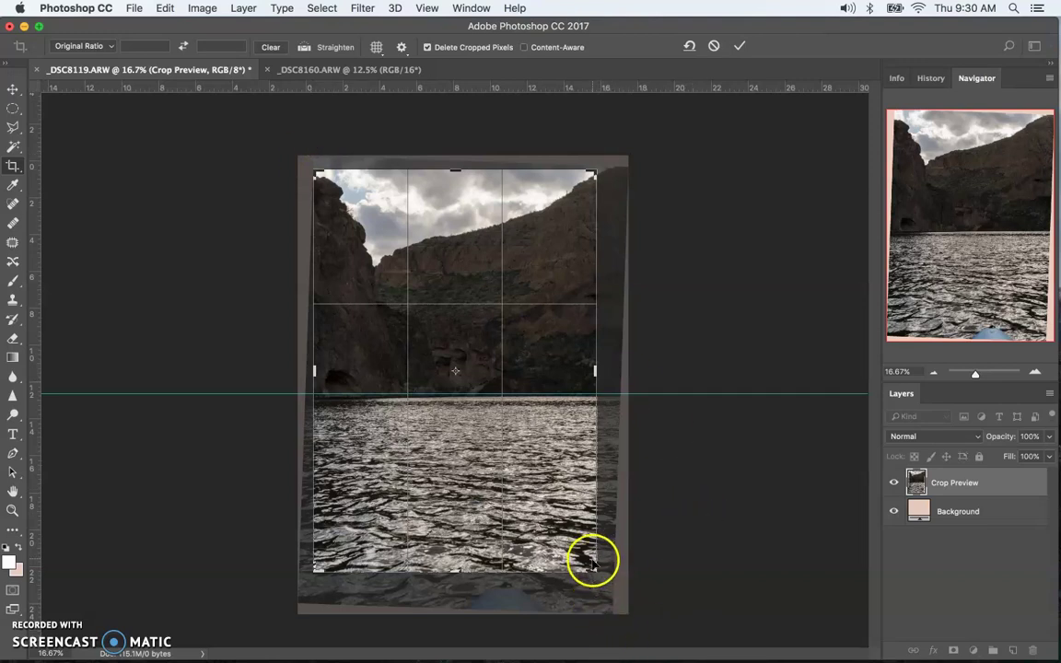
pyautogui.moveTo(597, 568); pyautogui.dragTo(600, 573)
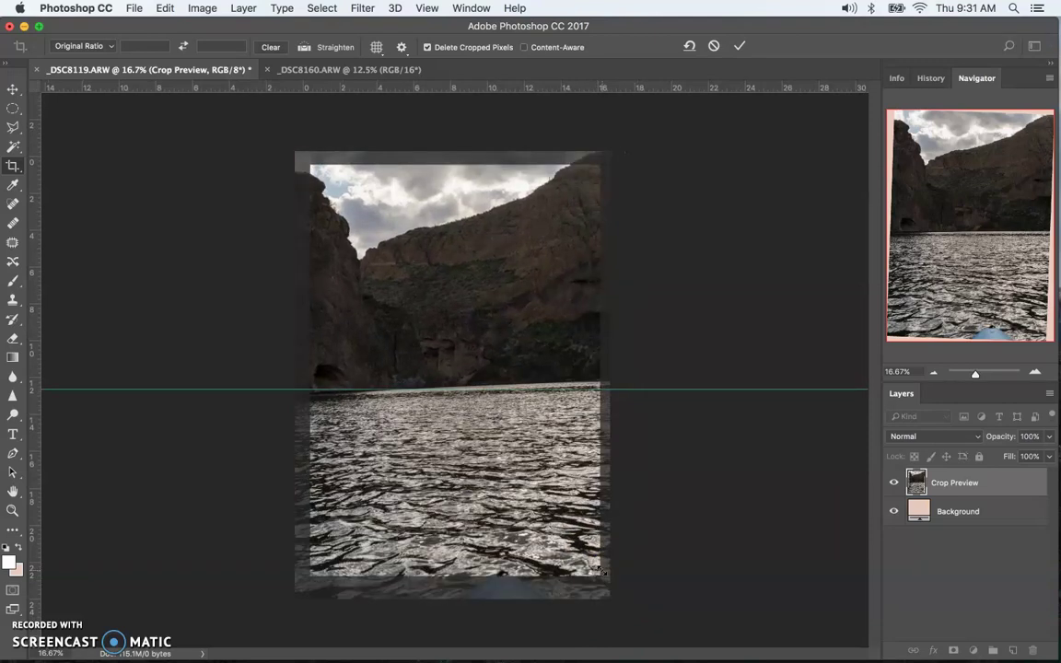
pyautogui.press('Return')
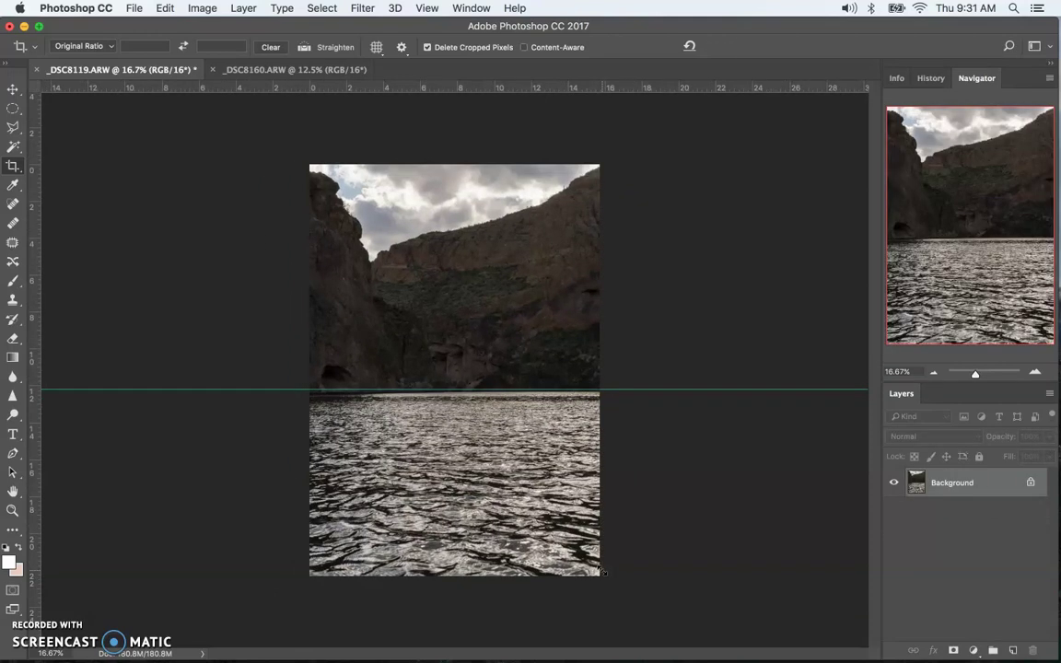
# Toggle undo and redo to compare the straightened crop with the full photo, ending on the straightened crop
pyautogui.press('super+z')
pyautogui.press('super+z')
pyautogui.press('super+z')
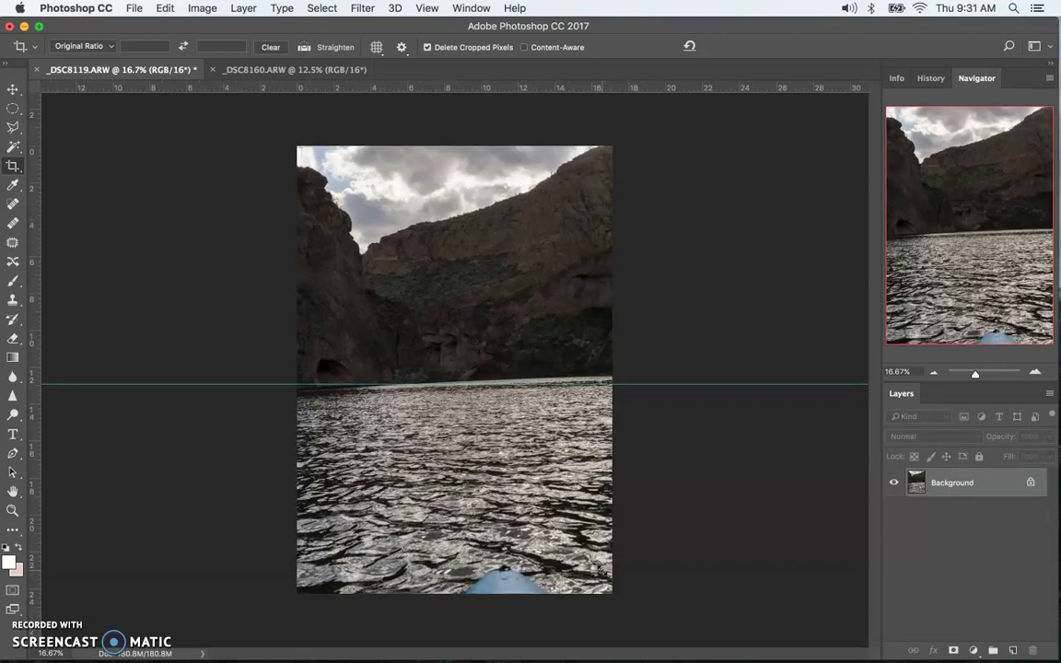
pyautogui.press('super+z')
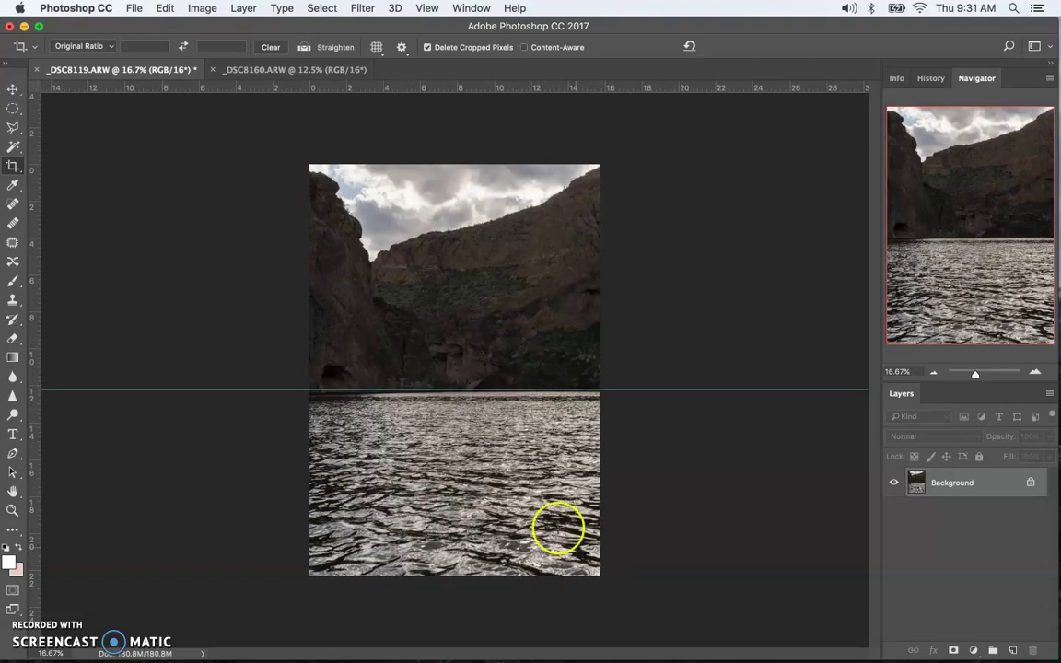
pyautogui.press('super')
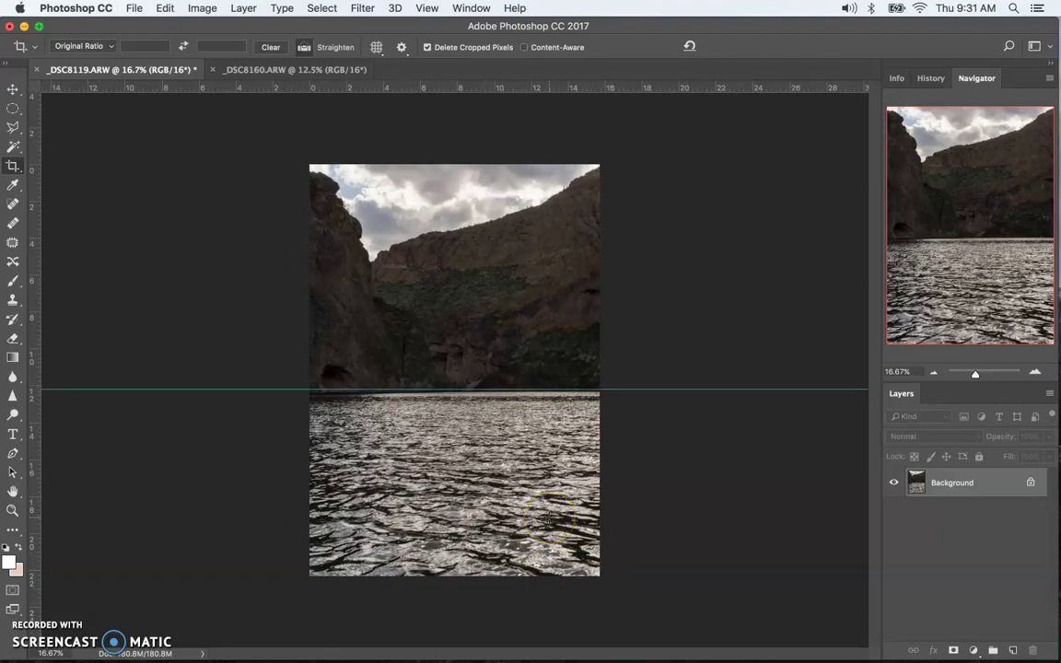
pyautogui.press('super+z')
pyautogui.press('super+z')
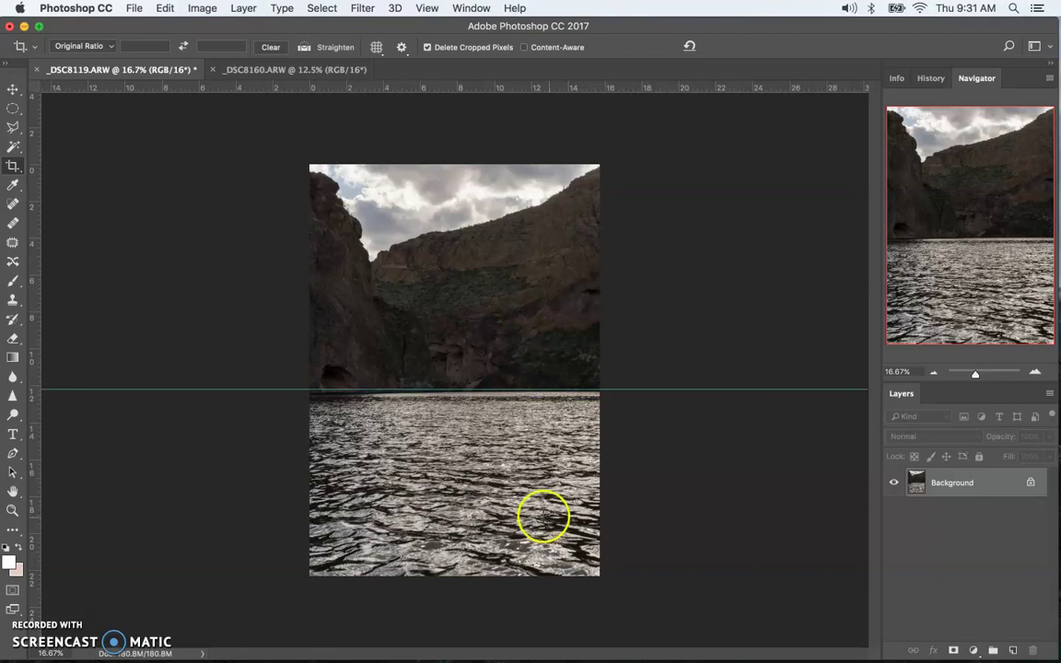
# Remove the horizontal guide from the photo by moving it off the canvas with the Move tool
pyautogui.click(14, 91)
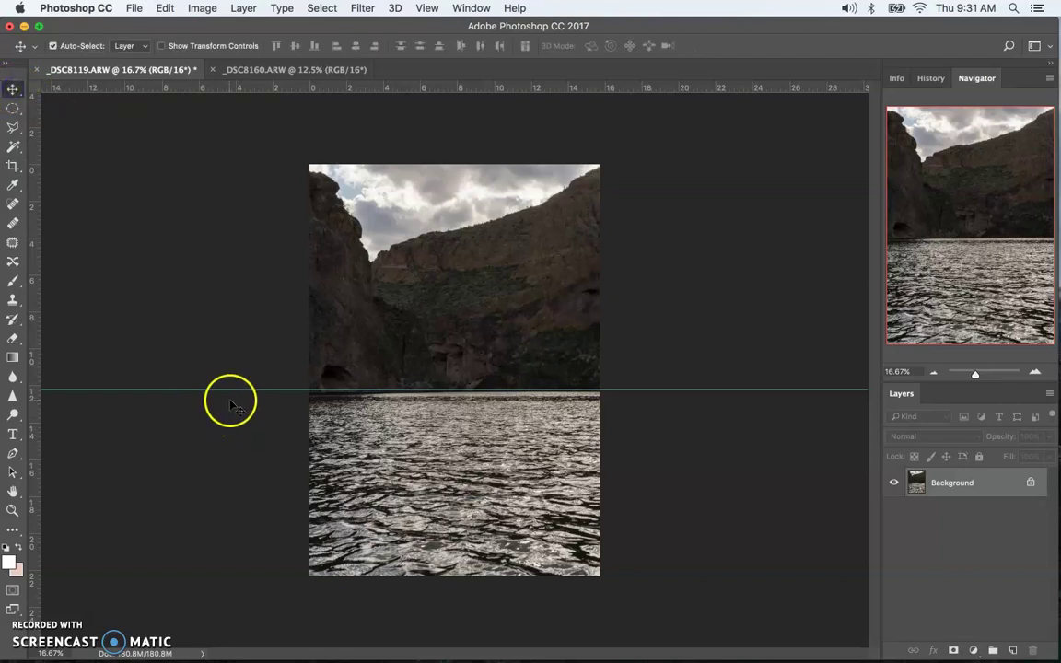
pyautogui.moveTo(234, 391); pyautogui.dragTo(279, 82)
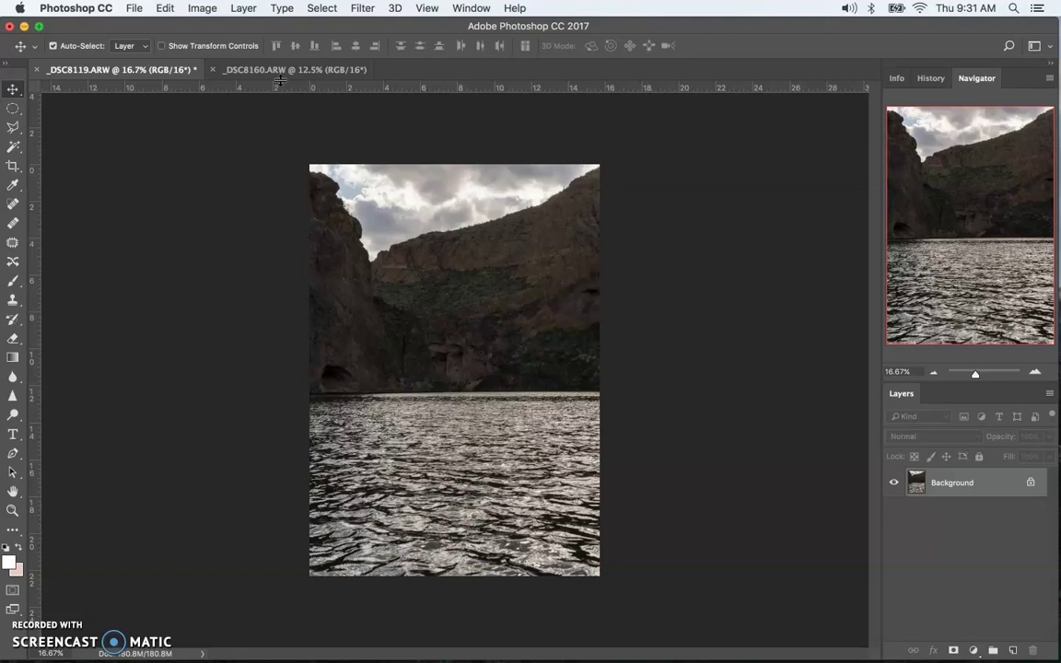
# Open the Image Size settings, zoom their preview out to 33.3%, and pan it over the cliffs and waterline
pyautogui.click(213, 10)
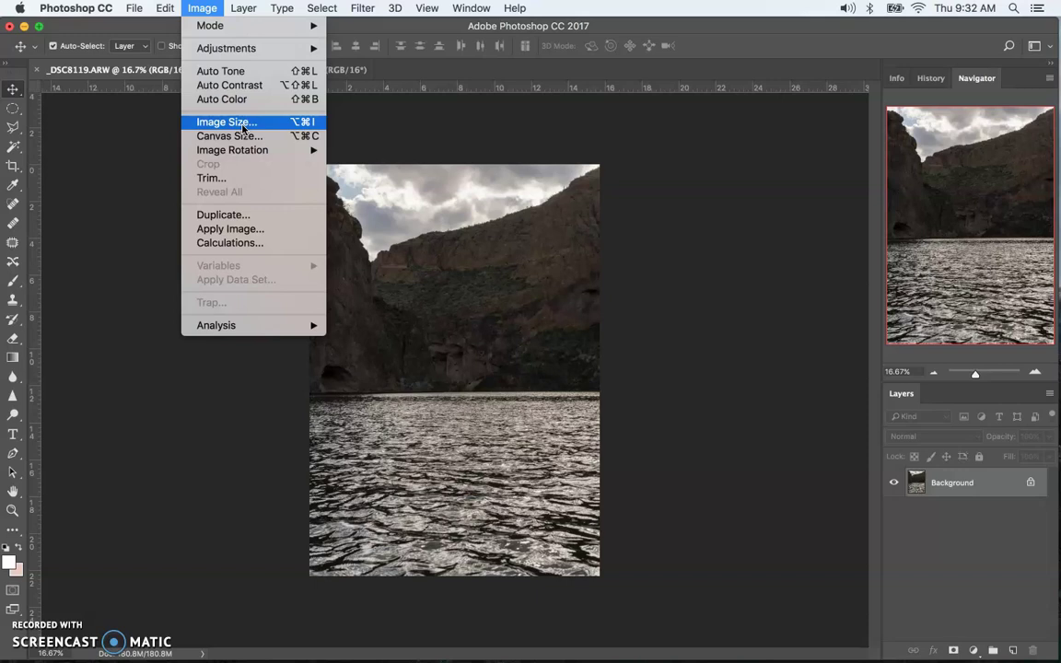
pyautogui.click(213, 124)
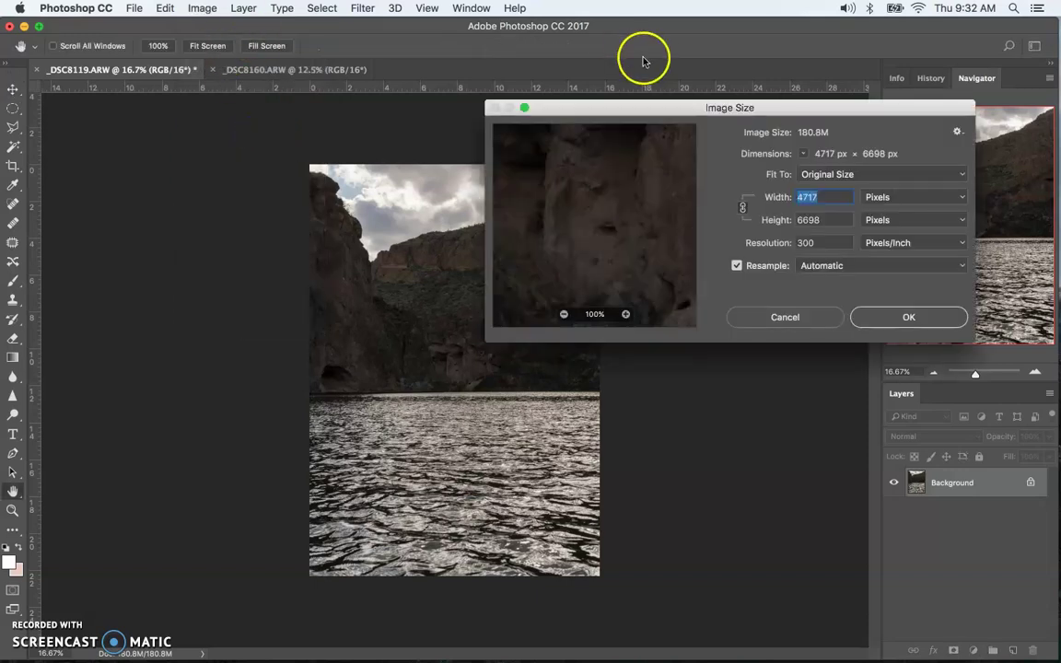
pyautogui.moveTo(607, 108); pyautogui.dragTo(388, 211)
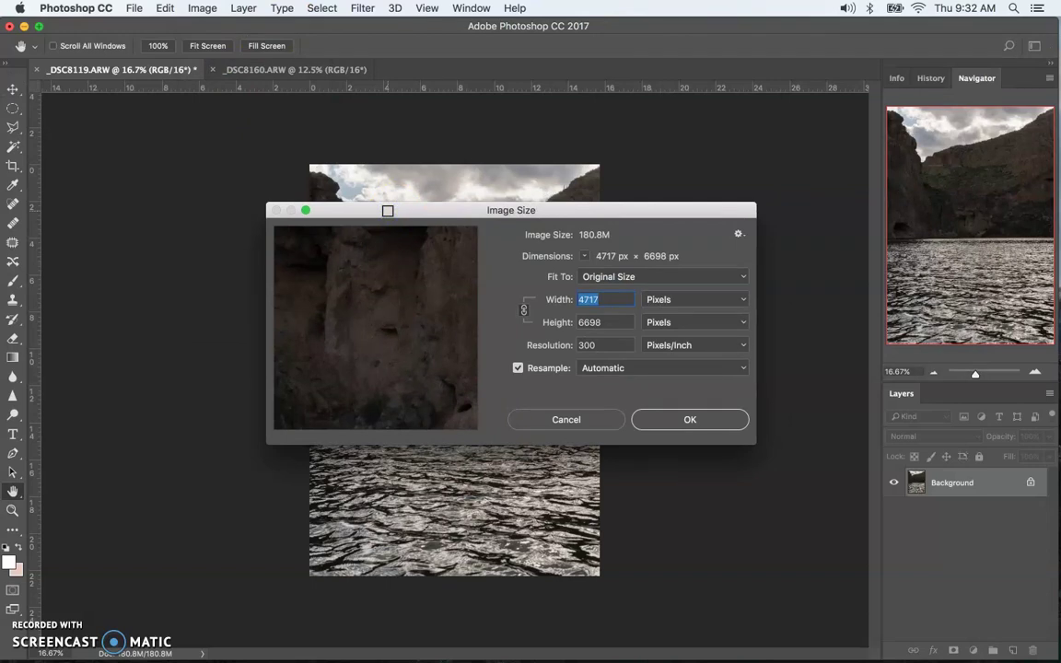
pyautogui.moveTo(358, 301)
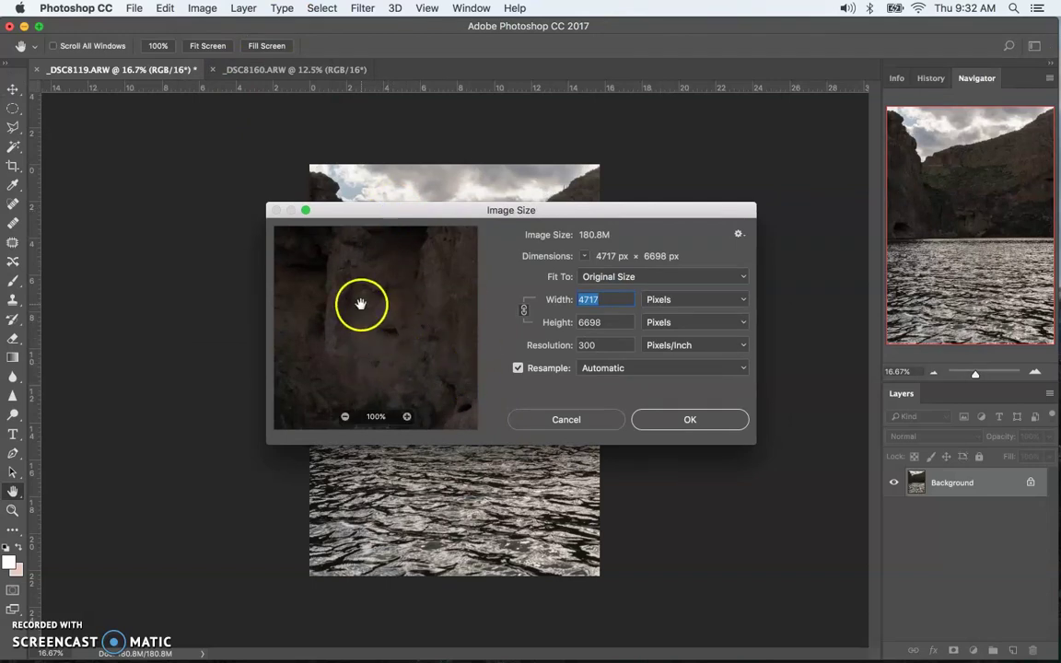
pyautogui.click(346, 419)
pyautogui.click(391, 322)
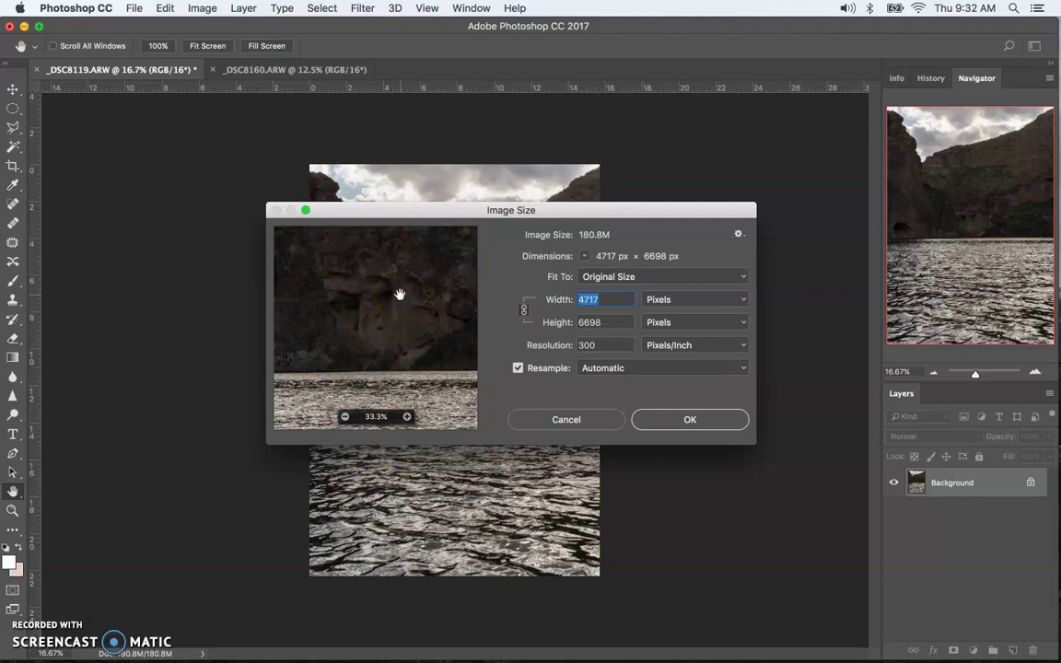
pyautogui.moveTo(399, 295)
pyautogui.mouseDown()
pyautogui.moveTo(412, 289)
pyautogui.moveTo(436, 308)
pyautogui.moveTo(412, 289)
pyautogui.moveTo(481, 273)
pyautogui.mouseUp()
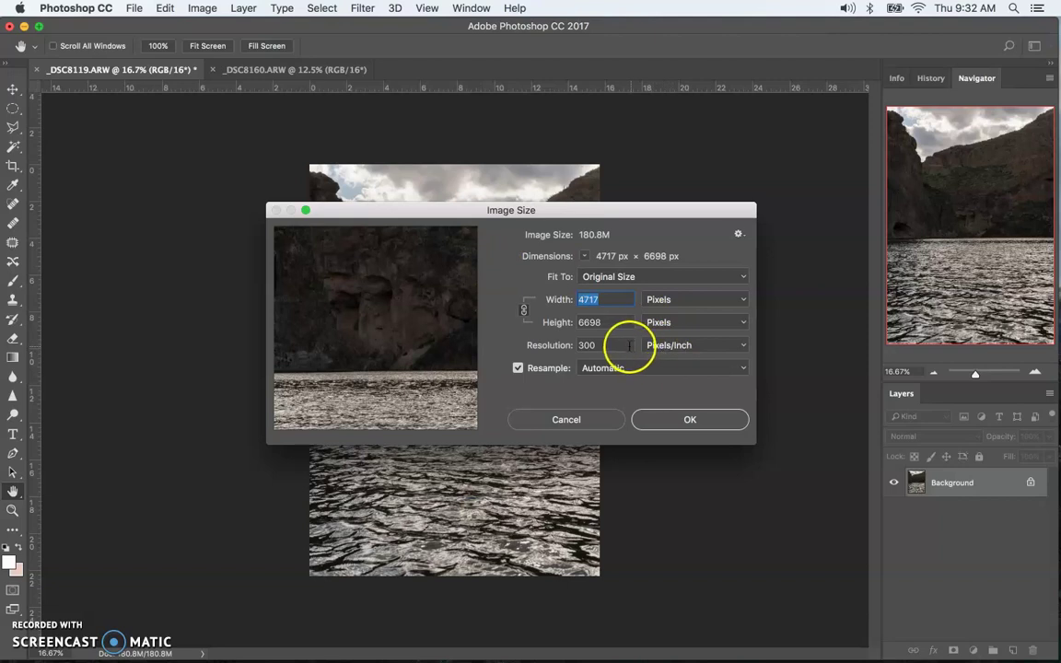
# Change the image's width and height units to Inches
pyautogui.click(599, 346)
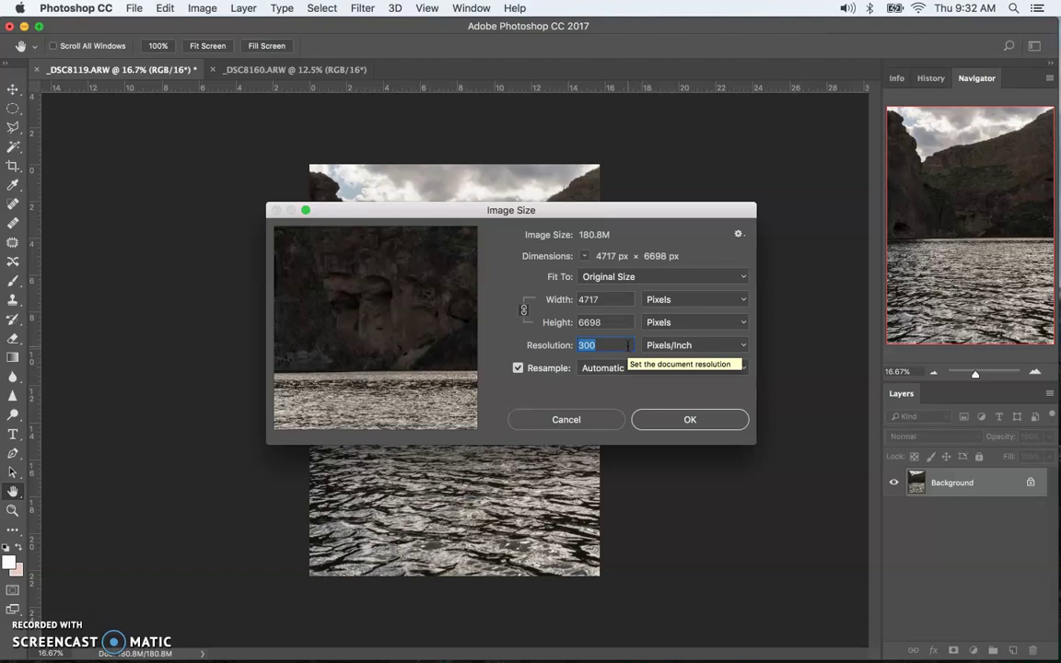
pyautogui.click(652, 301)
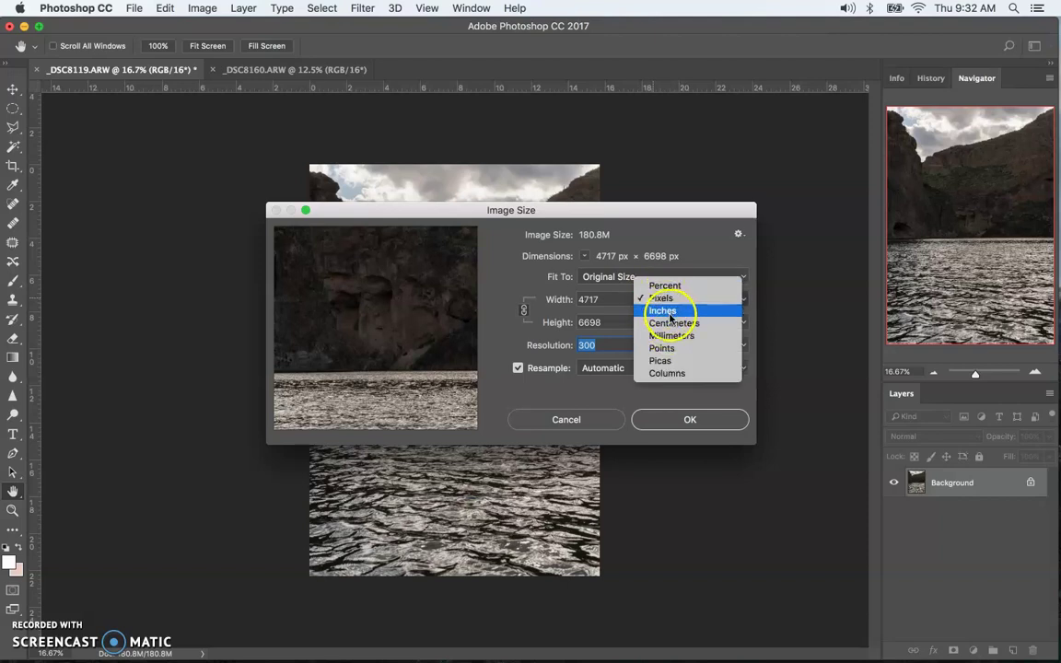
pyautogui.click(670, 312)
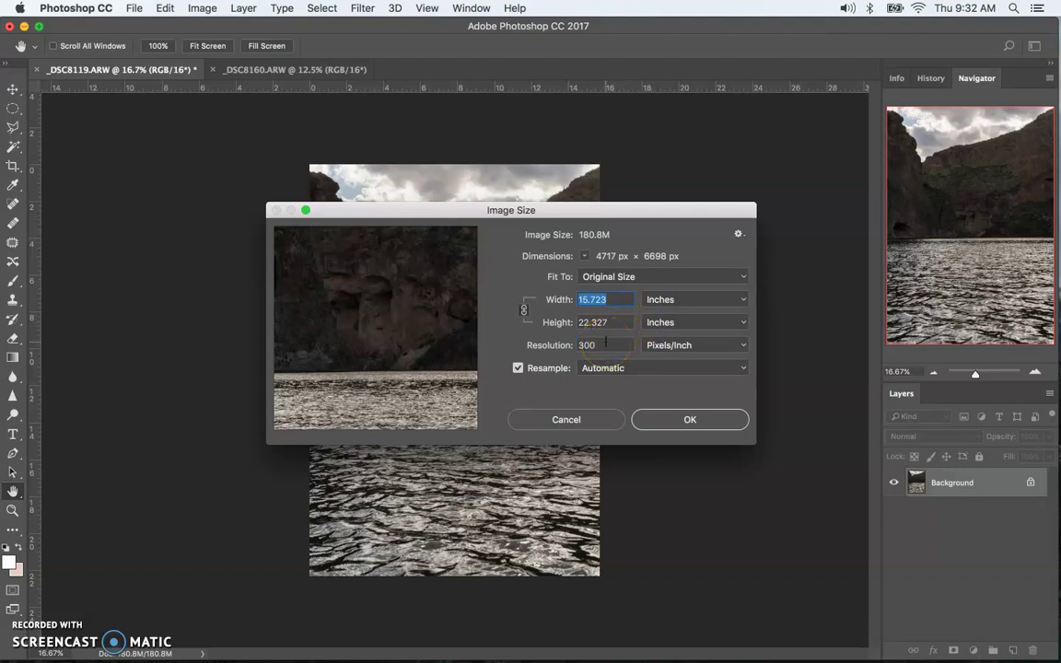
# Try an image width of 40 inches in the Image Size settings and discard the change
pyautogui.doubleClick(587, 301)
pyautogui.write('40')
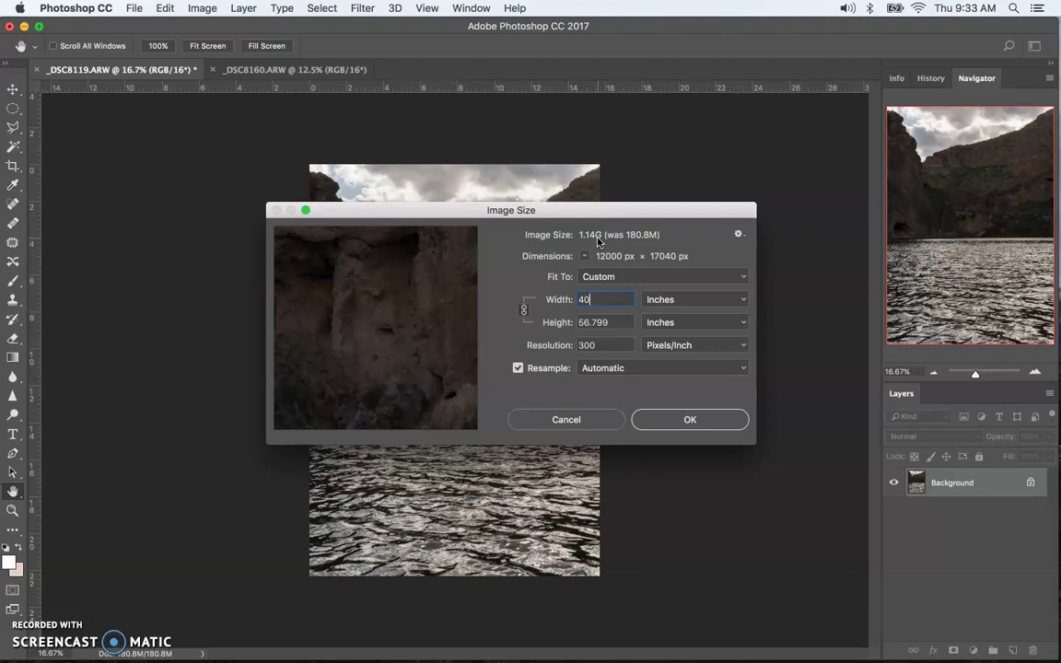
pyautogui.click(561, 421)
# Reopen the Image Size settings, switch the width and height units to Inches, and apply them
pyautogui.click(202, 8)
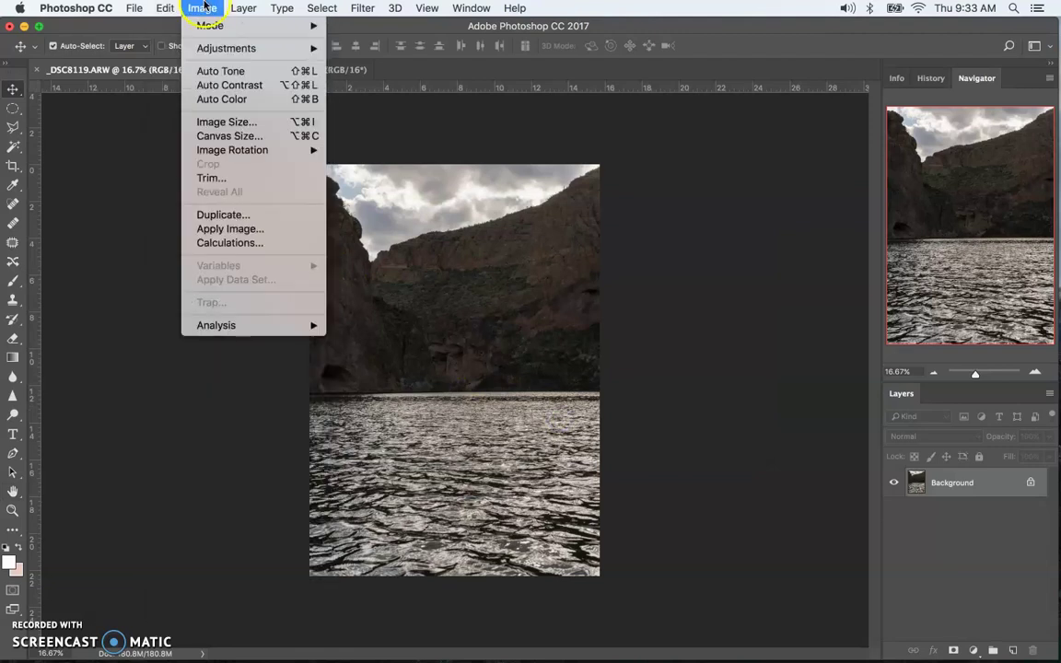
pyautogui.click(224, 121)
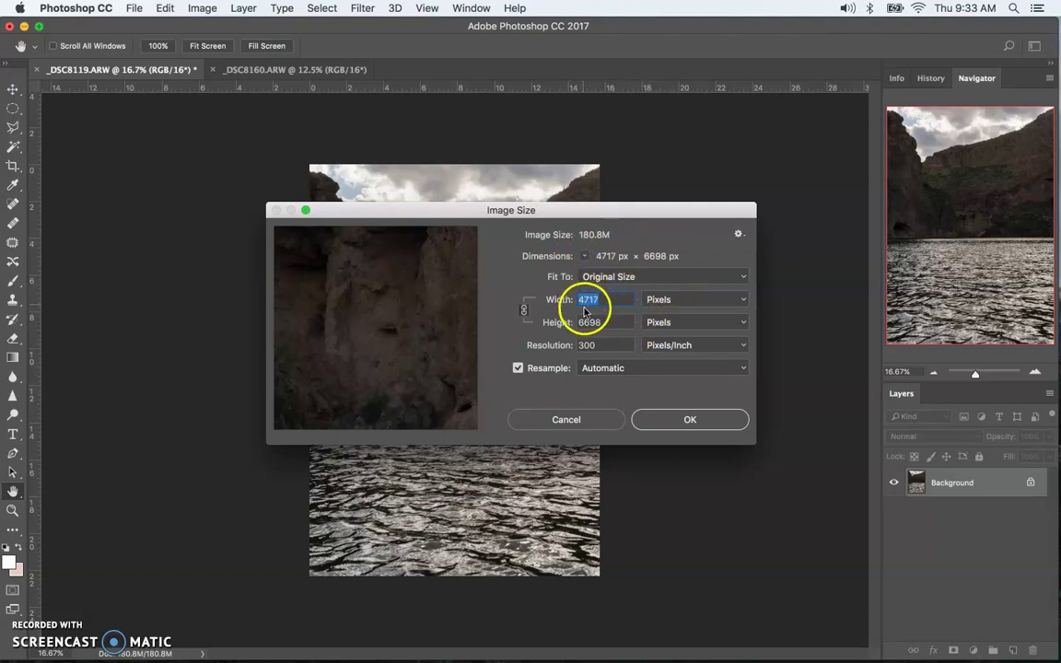
pyautogui.click(659, 298)
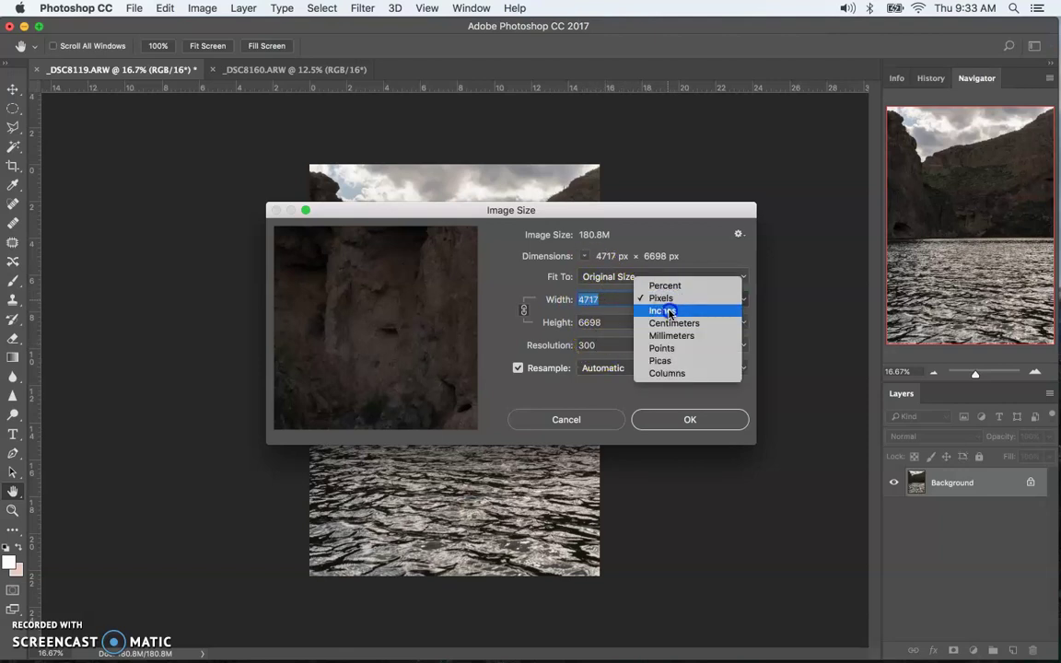
pyautogui.click(670, 311)
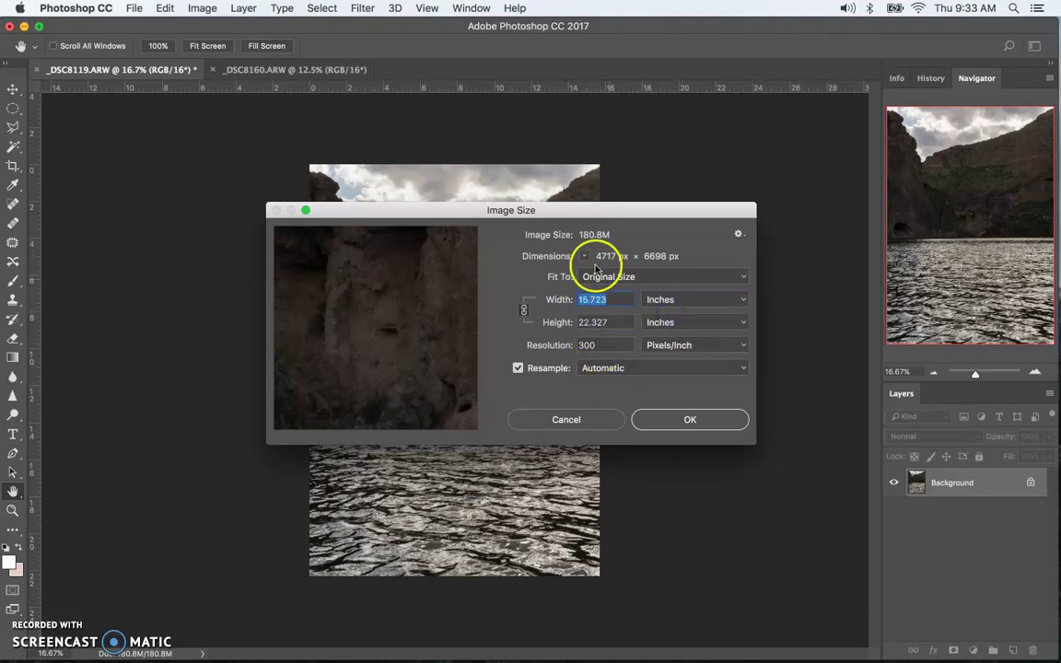
pyautogui.click(689, 419)
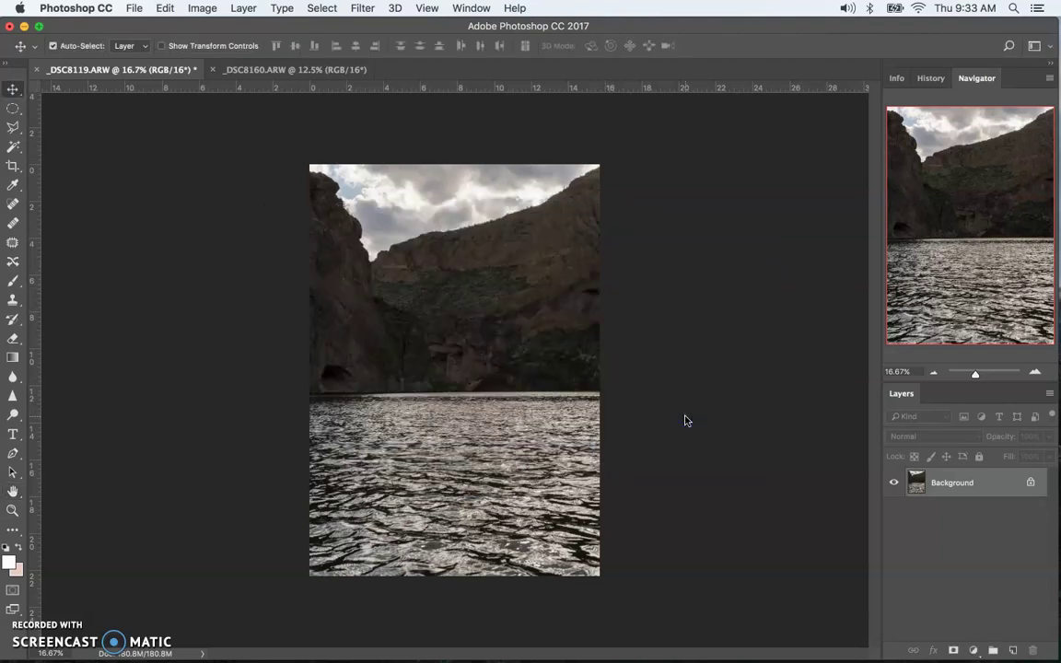
# Save the photo to the Desktop as an uncompressed TIFF named CanyonLake•R1
pyautogui.click(134, 8)
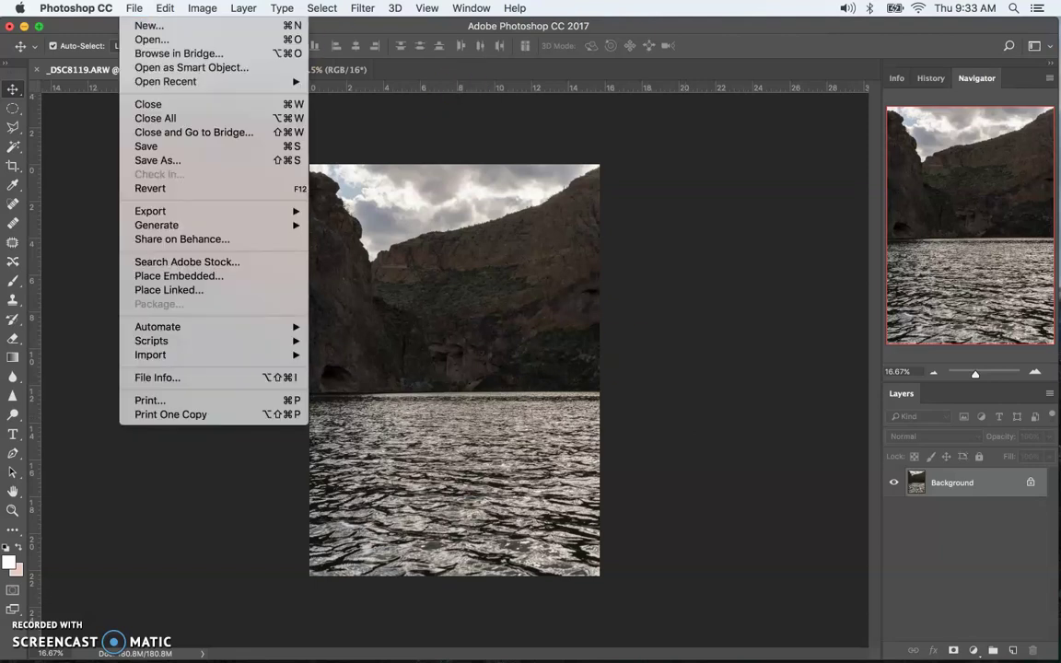
pyautogui.click(183, 160)
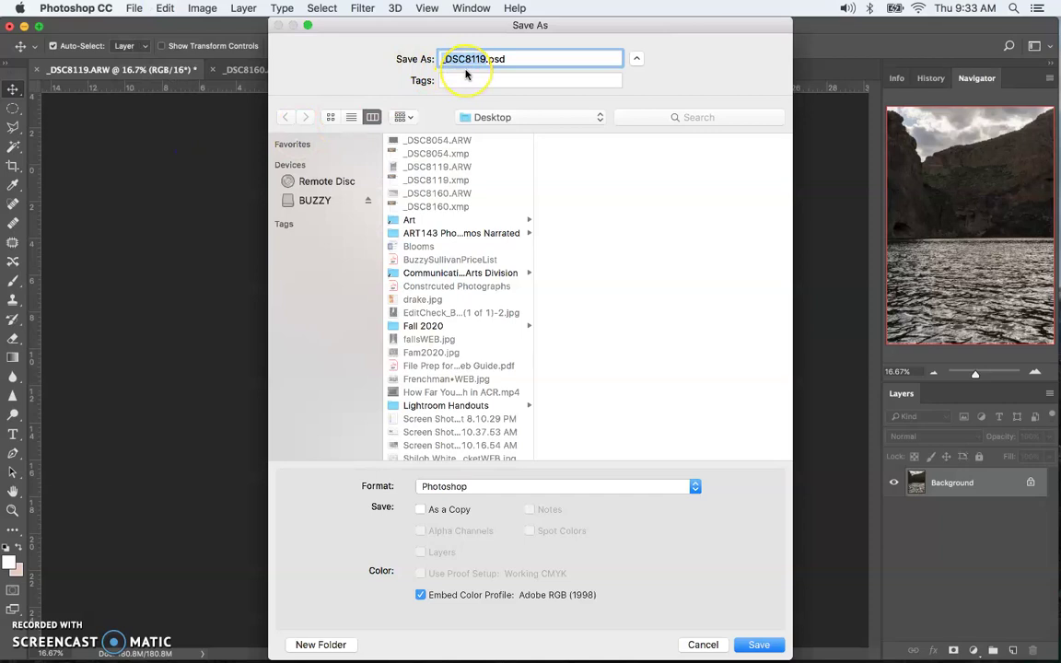
pyautogui.write('CanyonL')
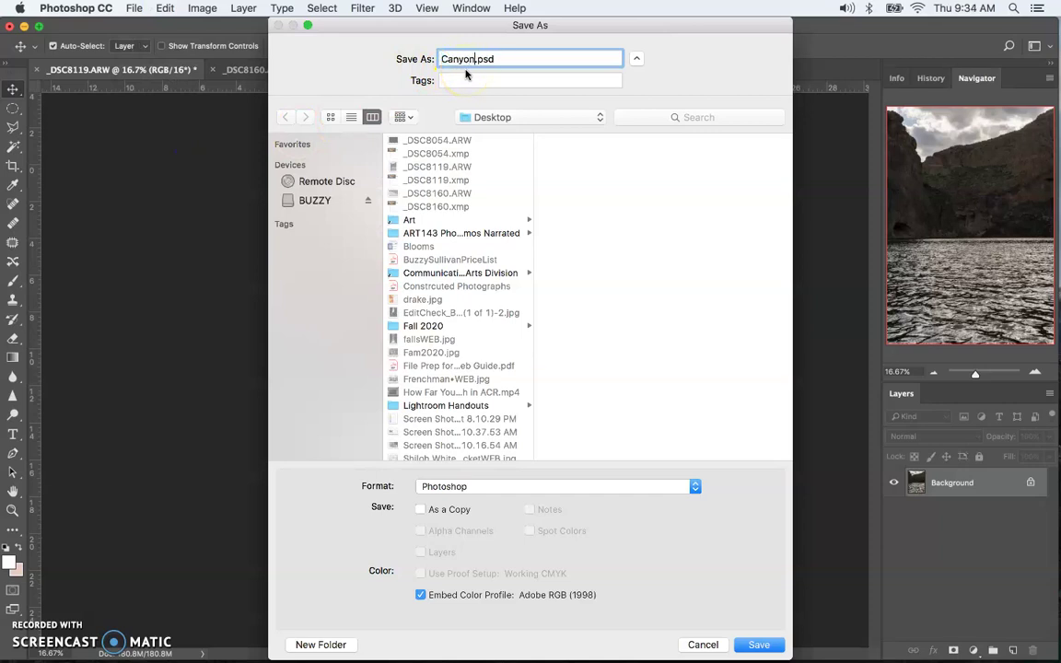
pyautogui.write('ake•R1')
pyautogui.click(476, 488)
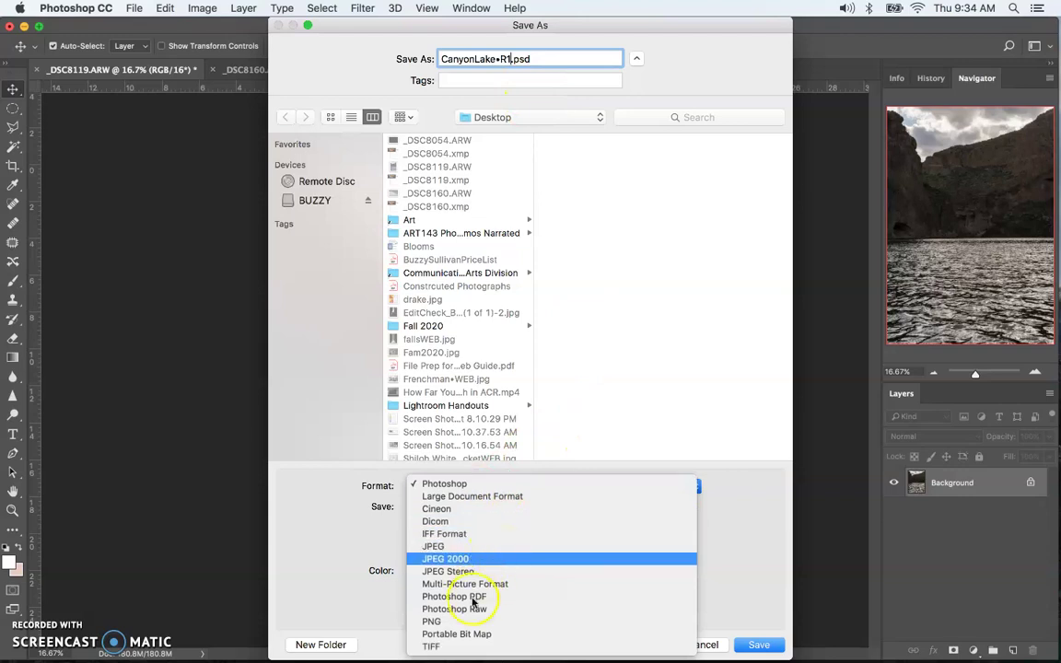
pyautogui.click(441, 646)
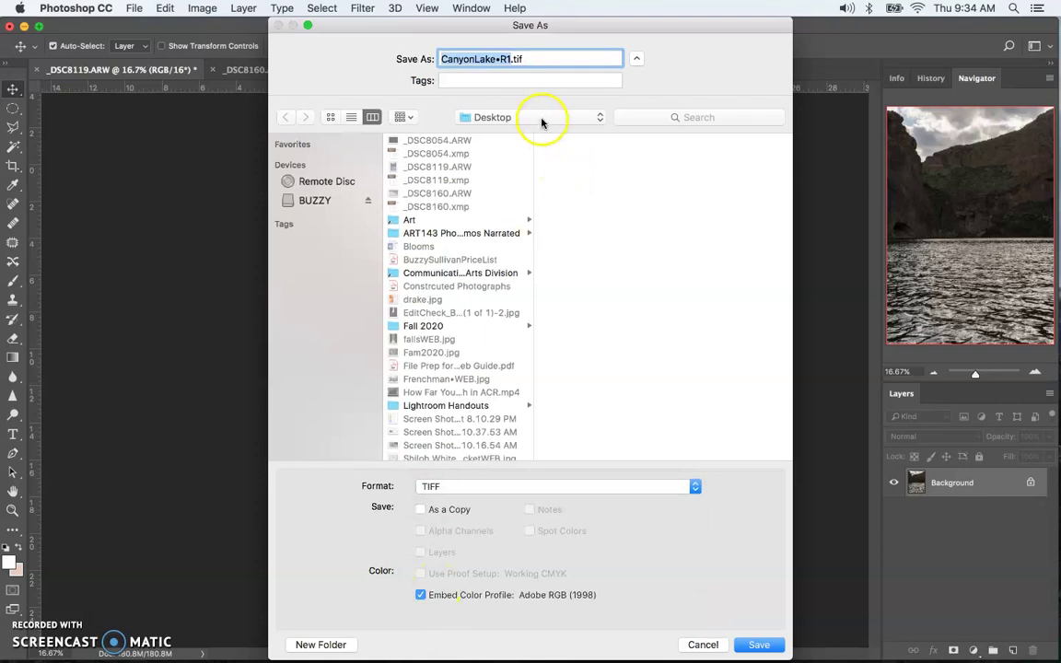
pyautogui.click(770, 646)
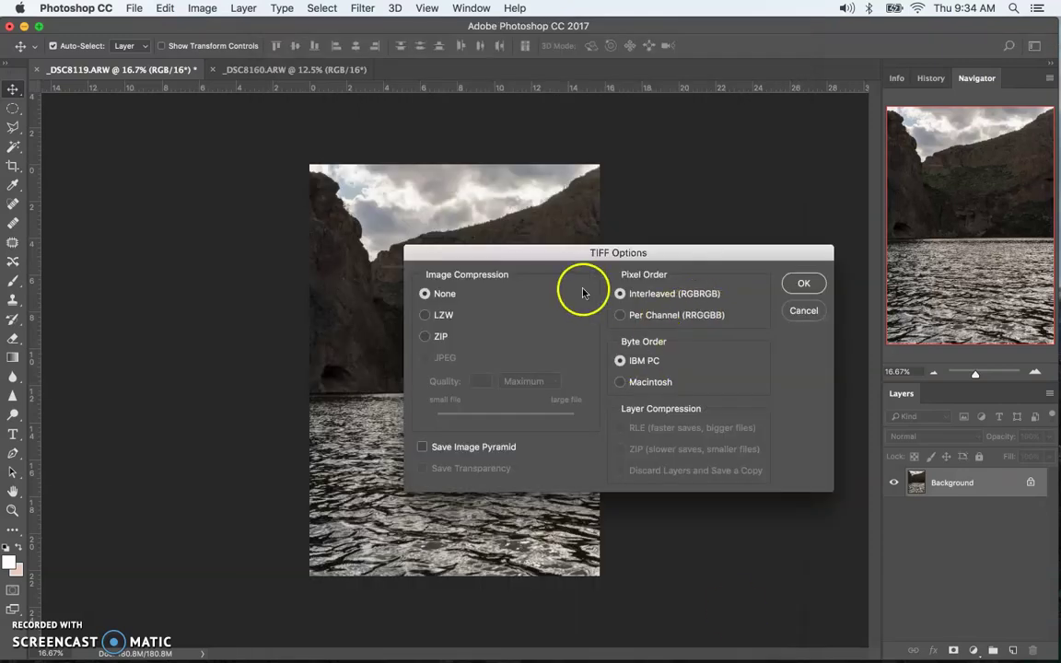
pyautogui.click(800, 282)
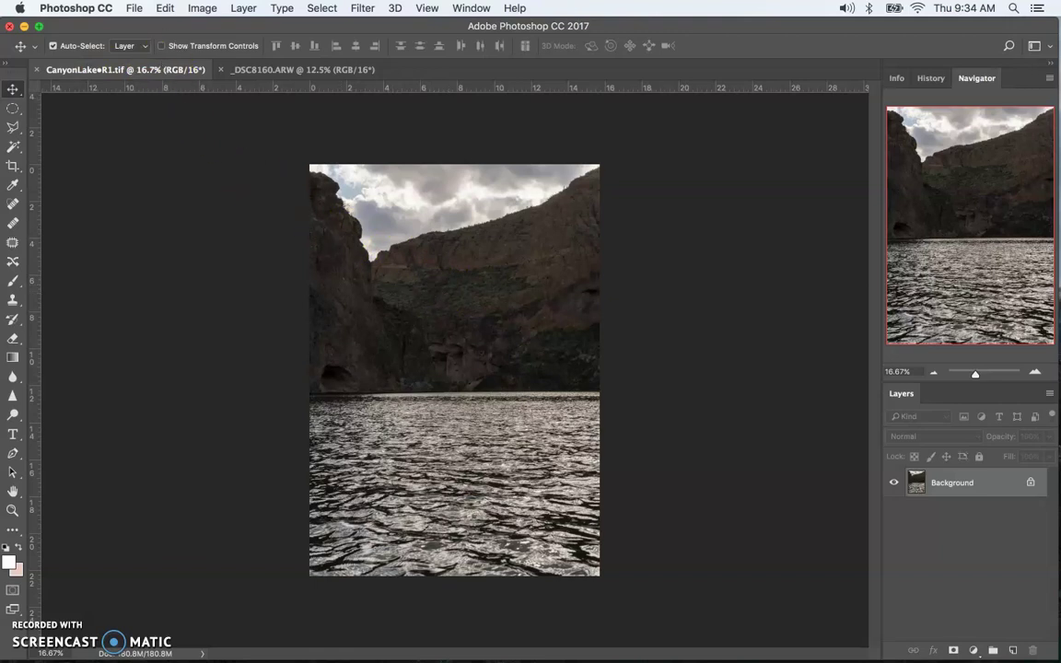
# In the Image Size settings, set the photo's resolution to 72 pixels/inch
pyautogui.click(135, 8)
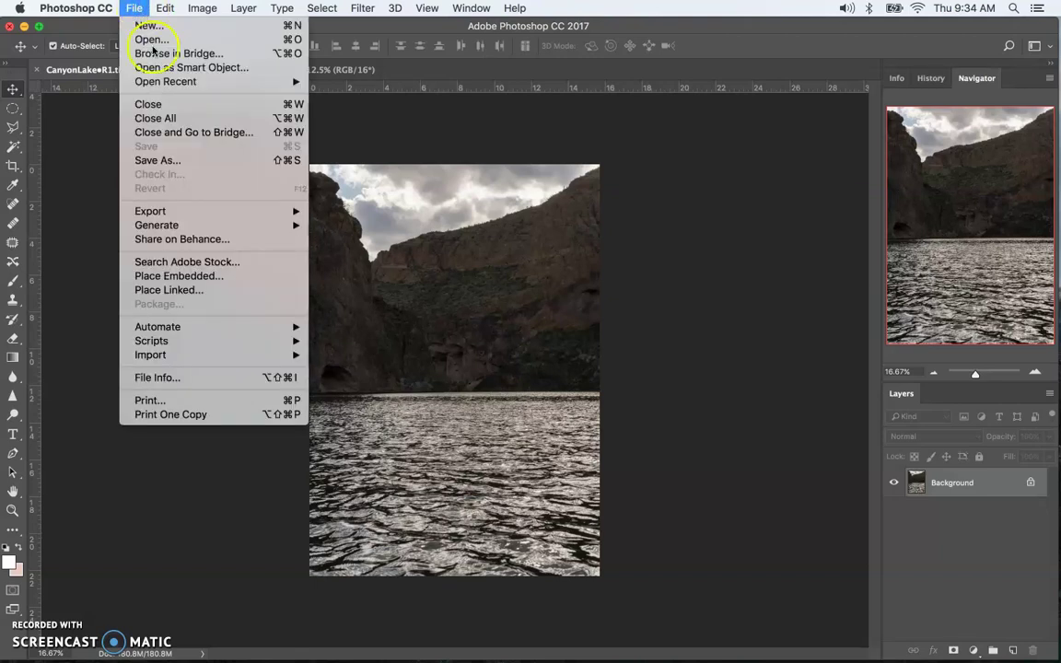
pyautogui.moveTo(191, 9)
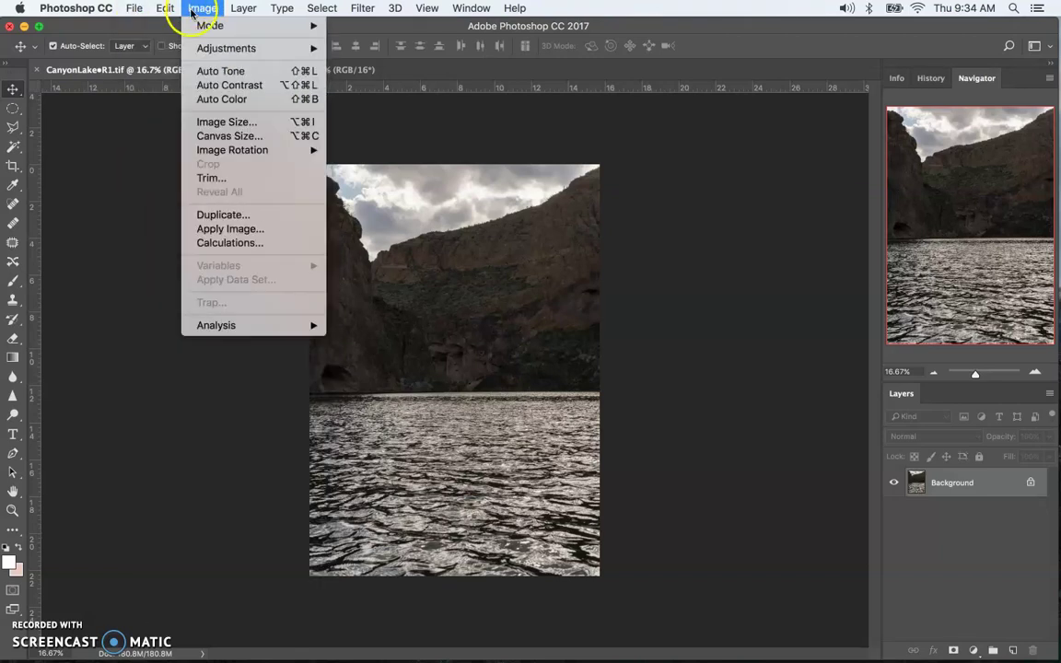
pyautogui.click(226, 121)
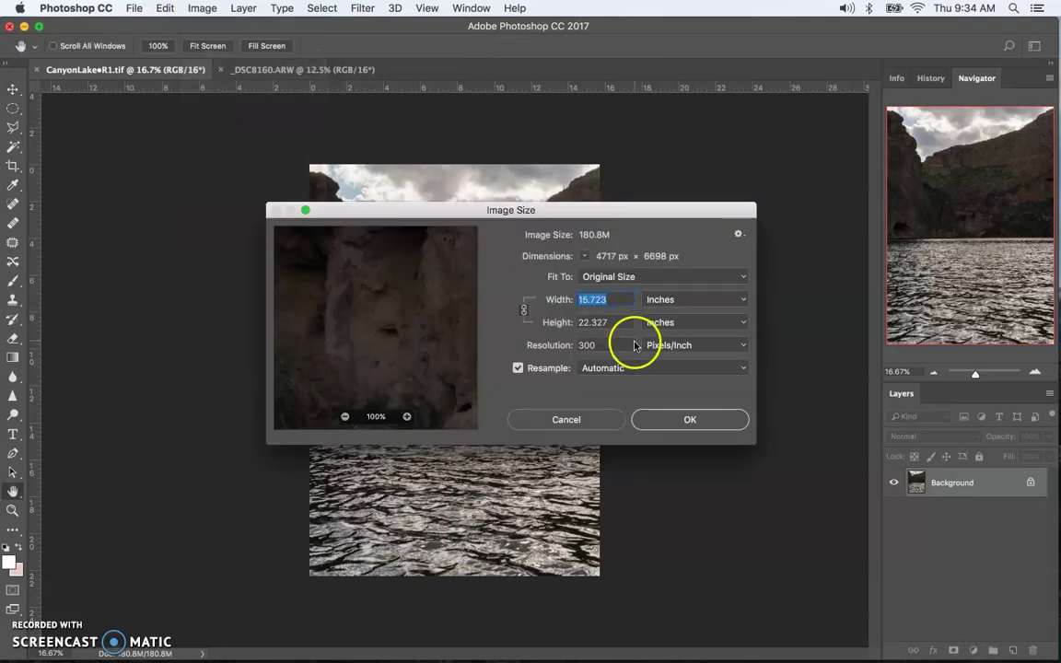
pyautogui.doubleClick(617, 345)
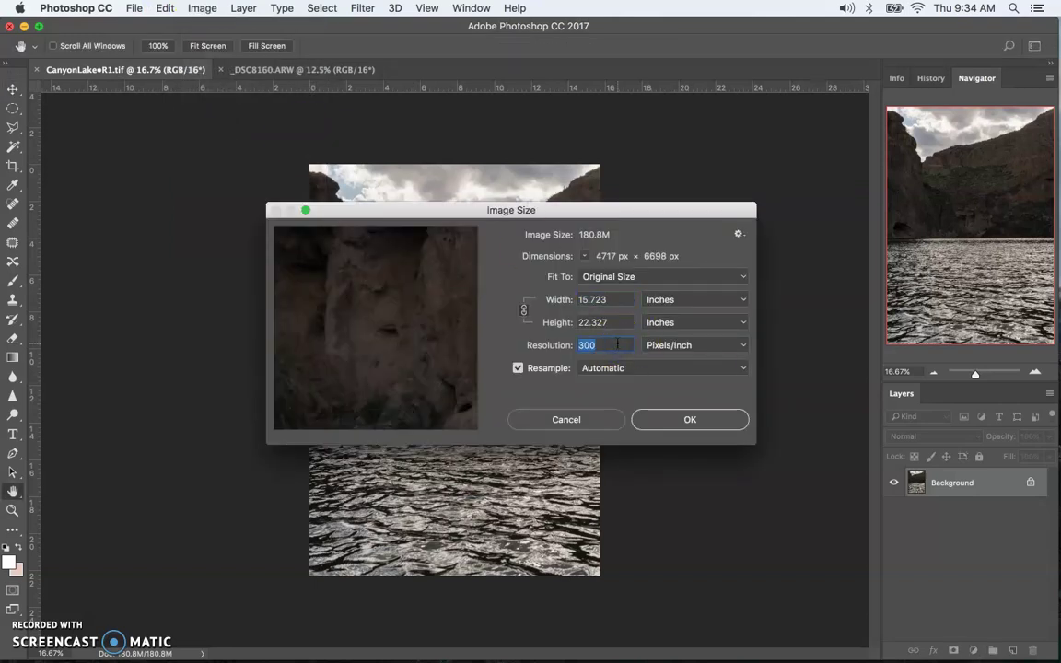
pyautogui.write('72')
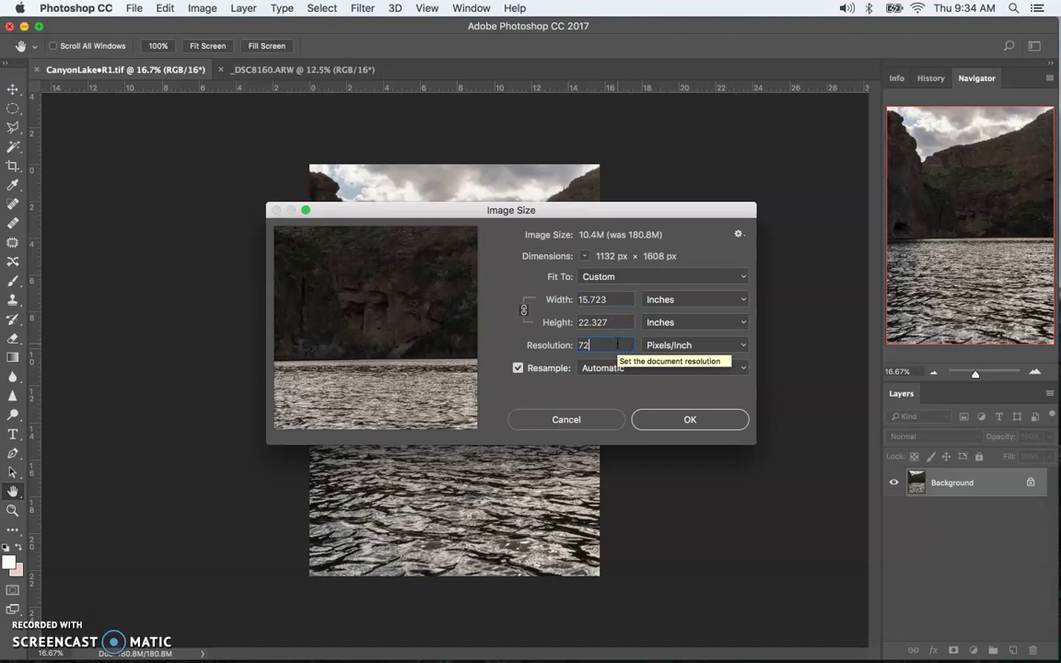
# Change the dimension units to Pixels, set the height to 2500, and apply the resize
pyautogui.click(682, 302)
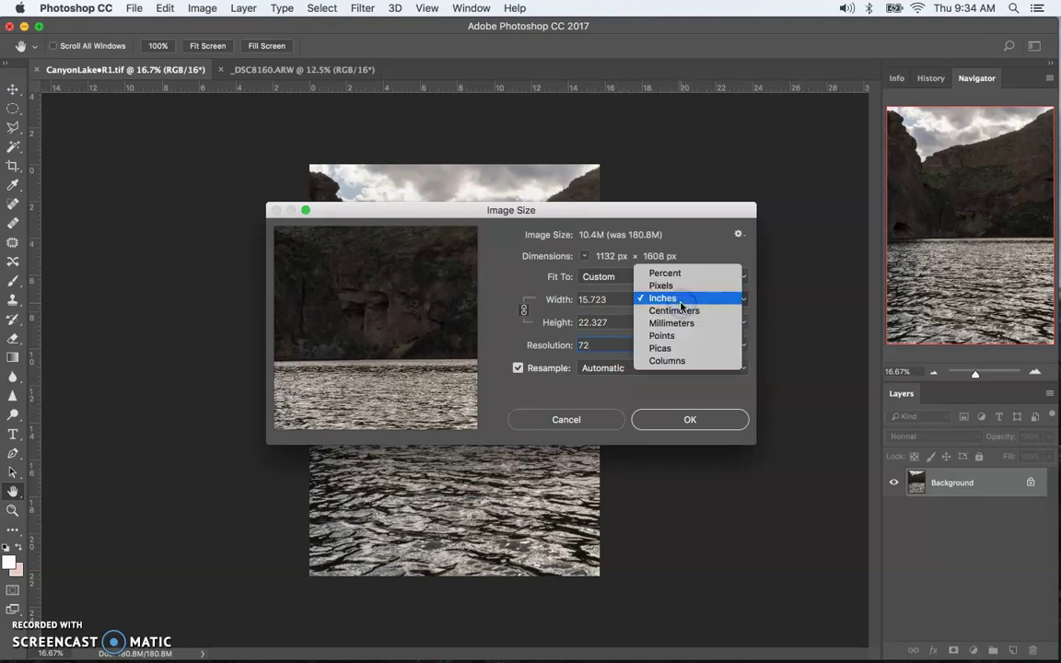
pyautogui.click(678, 286)
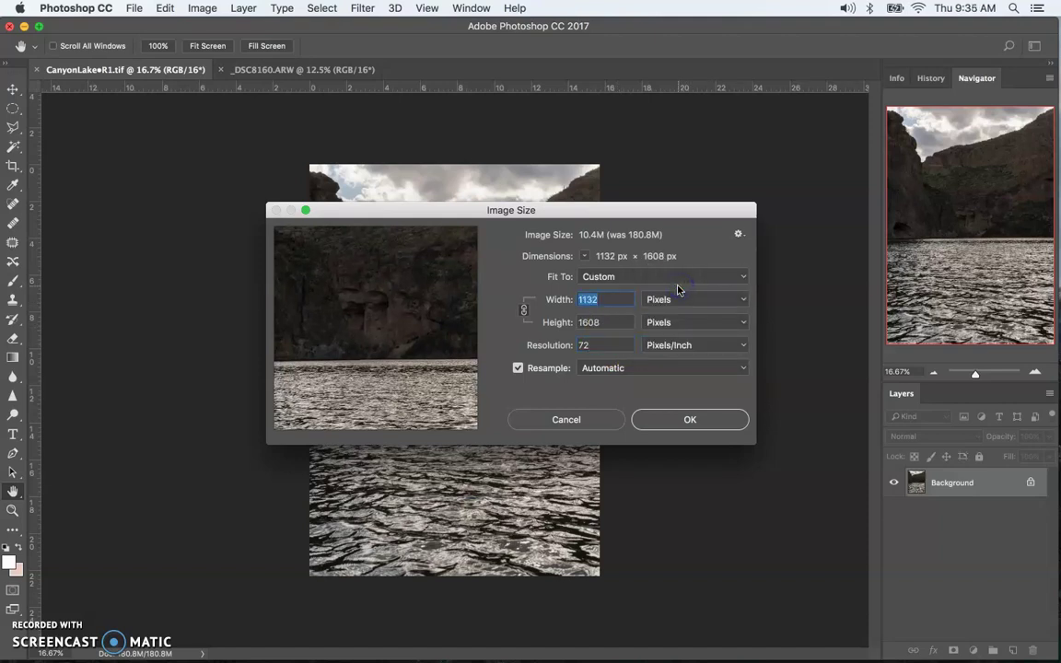
pyautogui.click(611, 324)
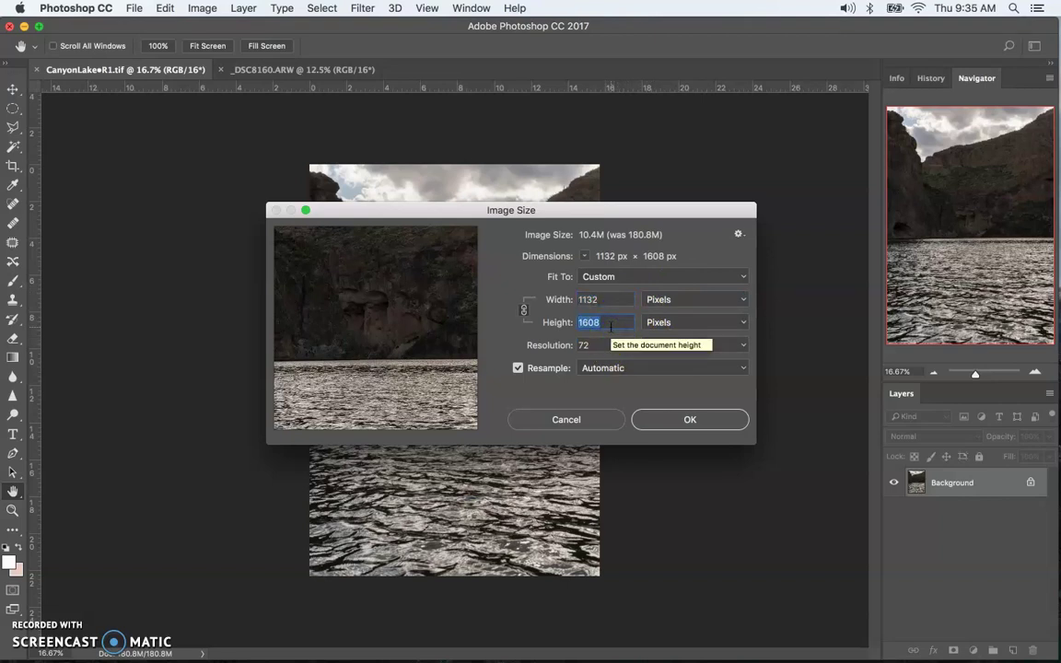
pyautogui.write('2500')
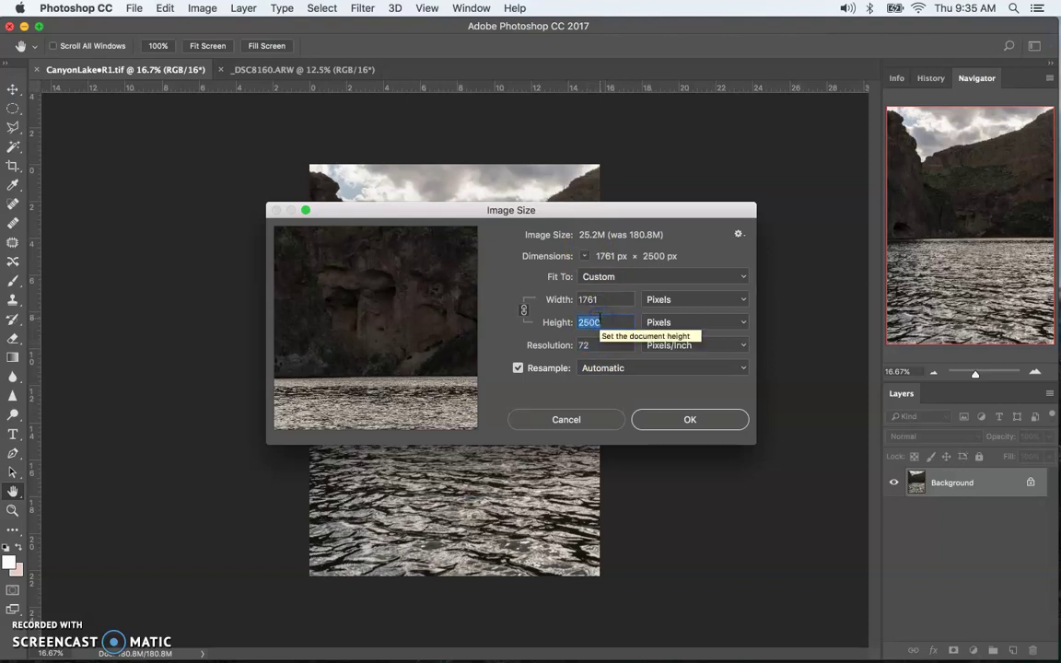
pyautogui.click(603, 335)
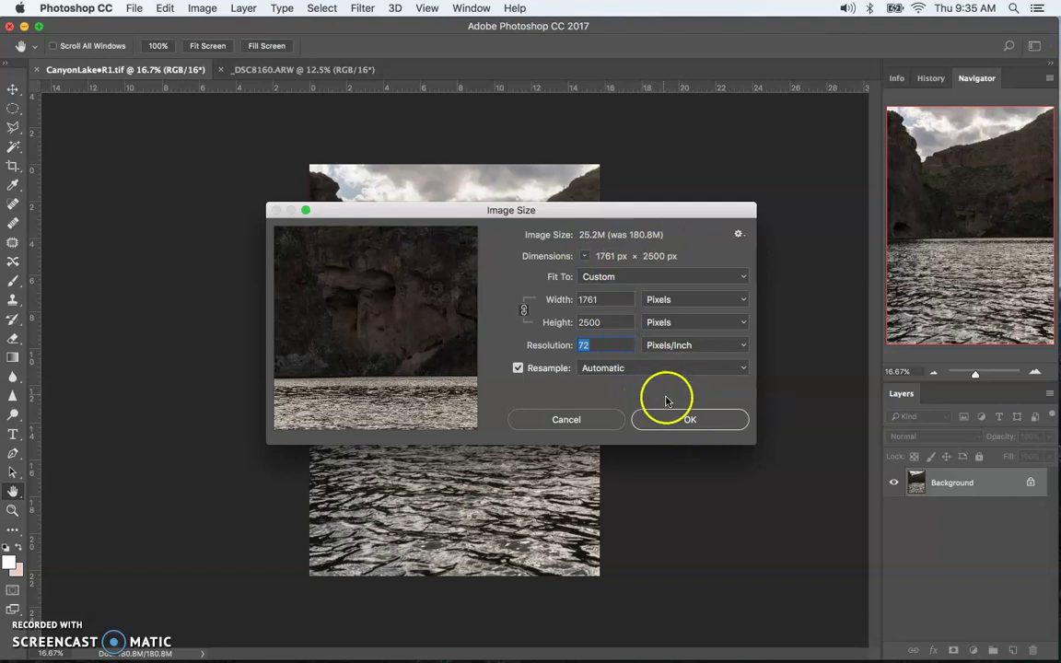
pyautogui.click(679, 422)
pyautogui.press('v')
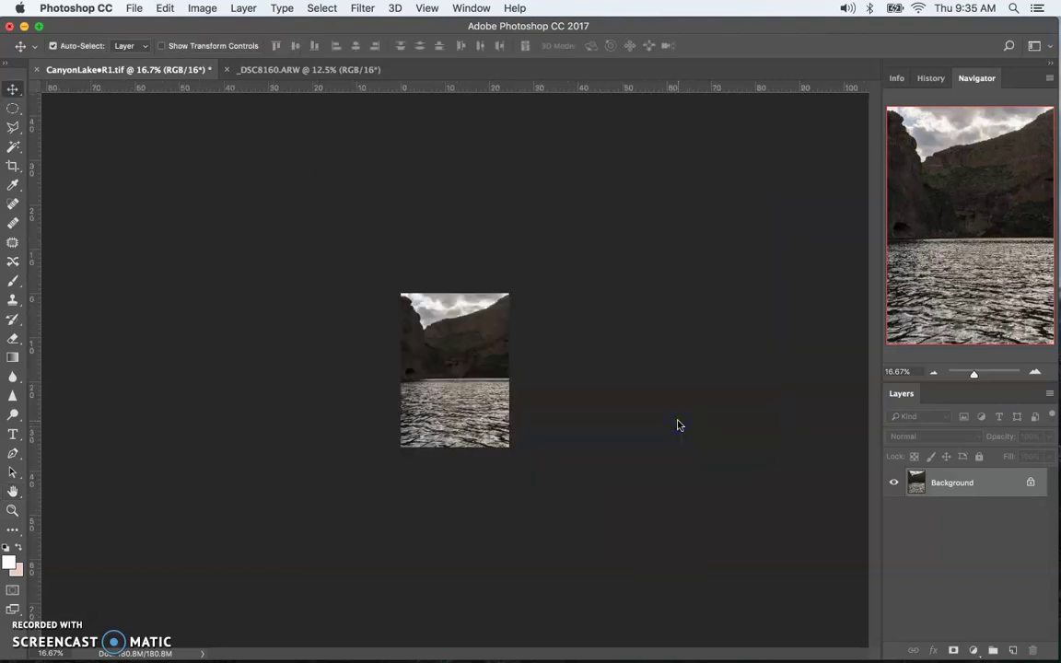
pyautogui.press('super+plus')
pyautogui.press('super+plus')
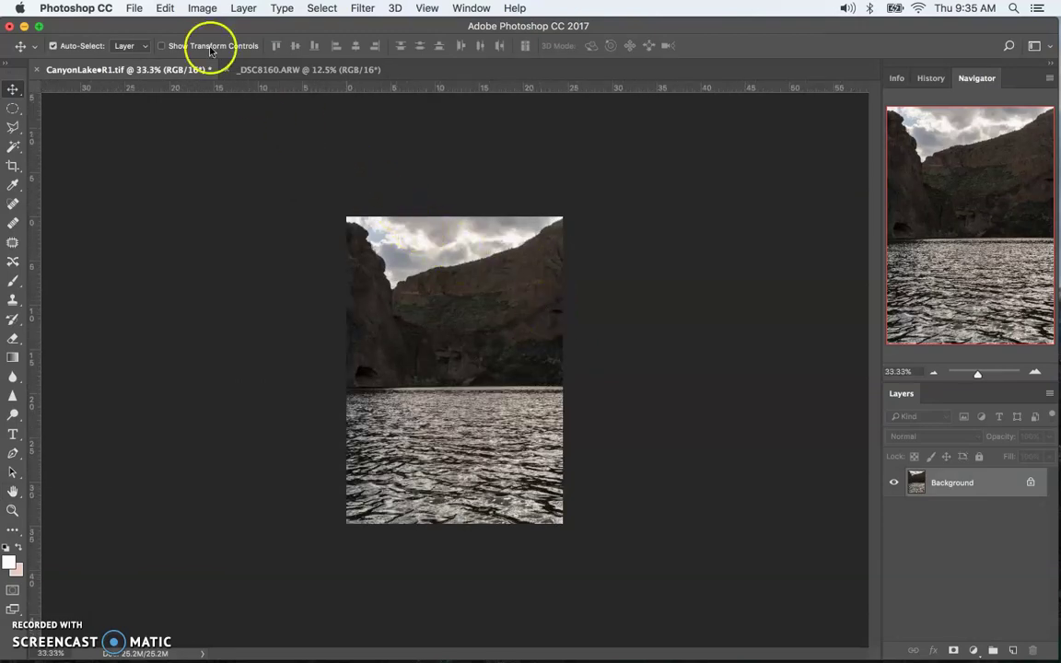
# Save a quality 12 JPEG copy to the Desktop, named A1, the photographer's first name and 01, joined by underscores
pyautogui.click(138, 8)
pyautogui.click(197, 159)
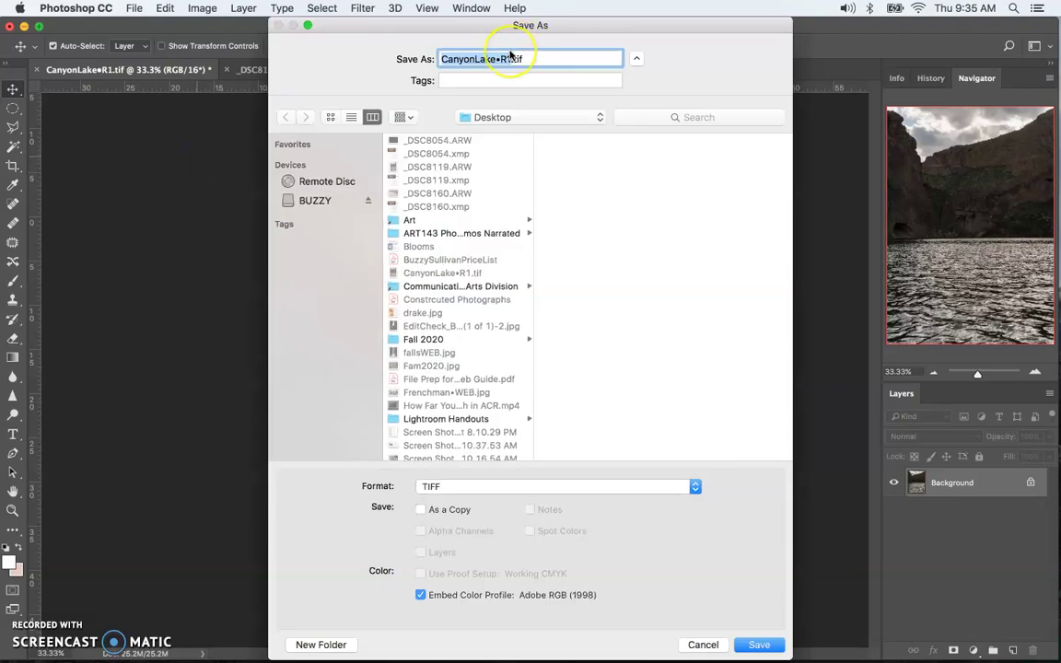
pyautogui.write('A1_Buzzy_01')
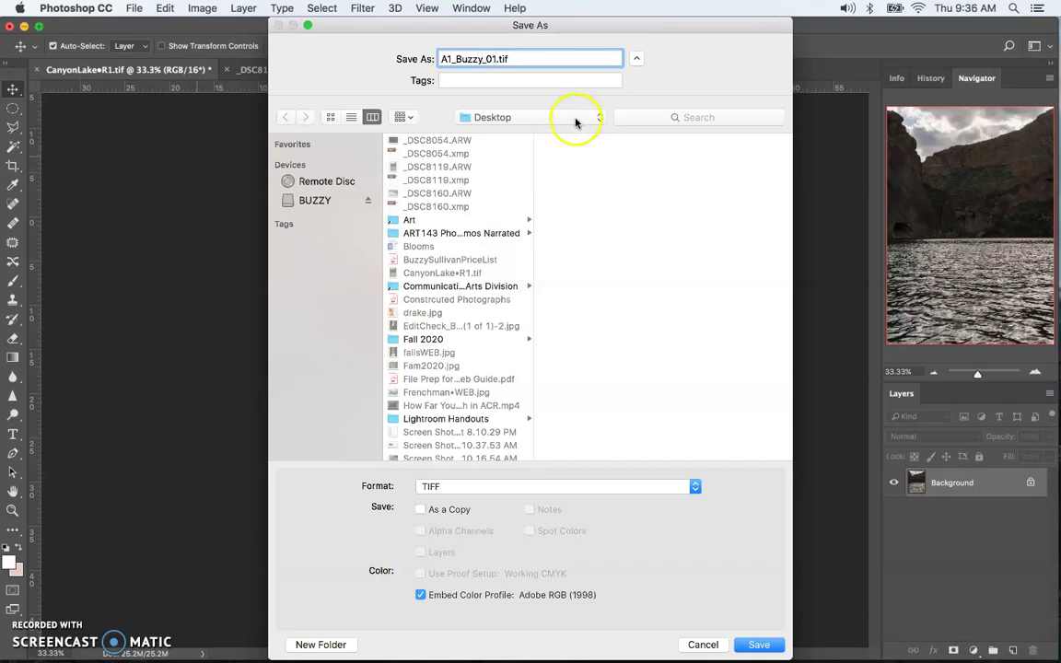
pyautogui.click(522, 490)
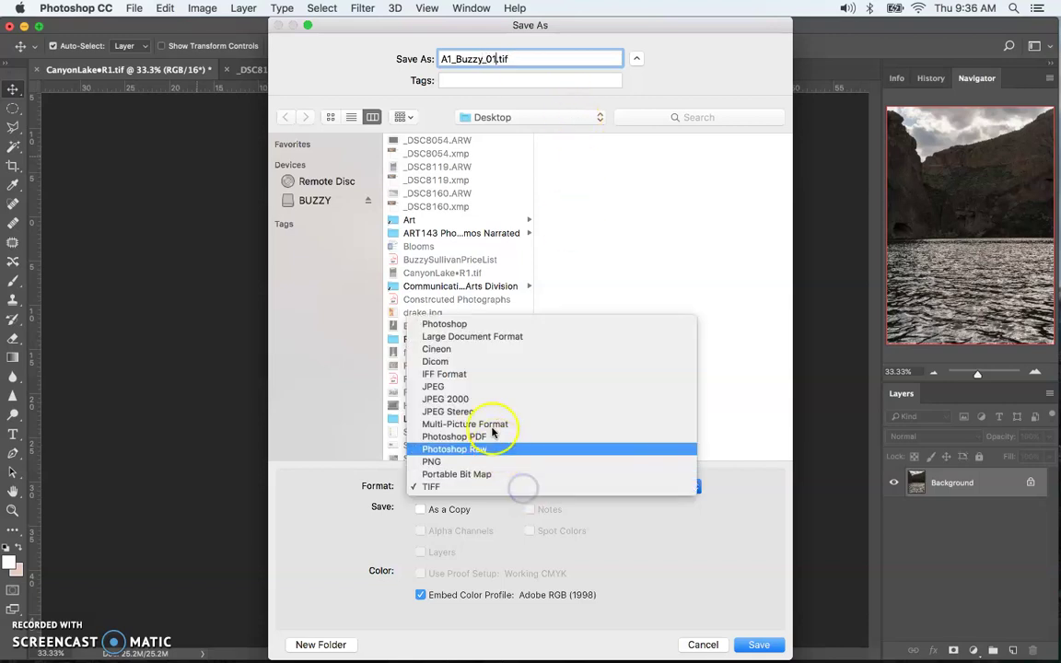
pyautogui.click(486, 388)
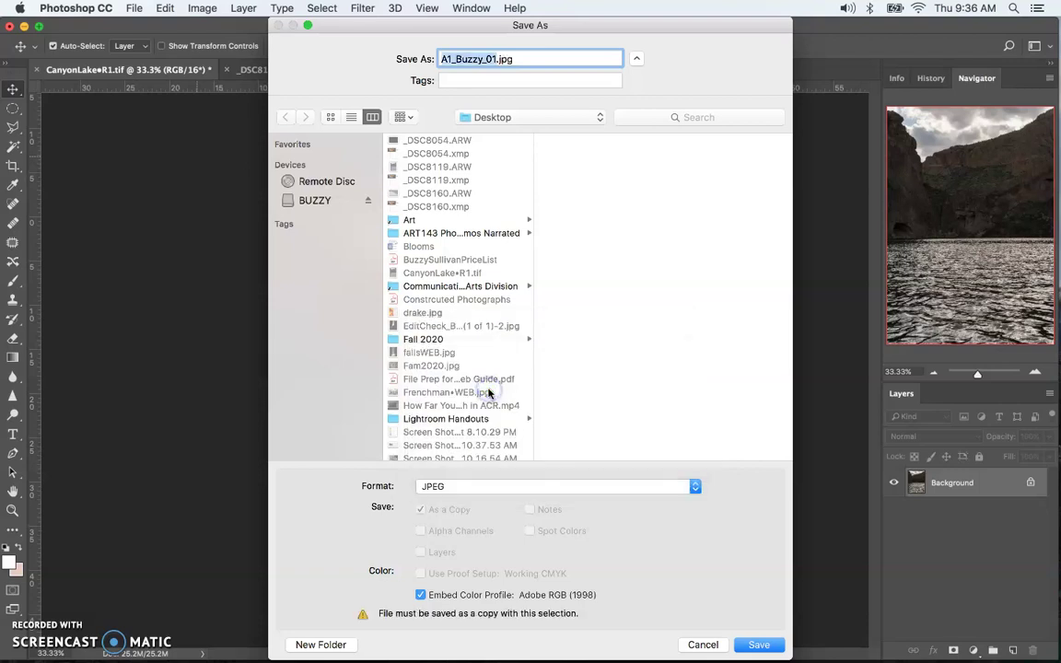
pyautogui.click(757, 644)
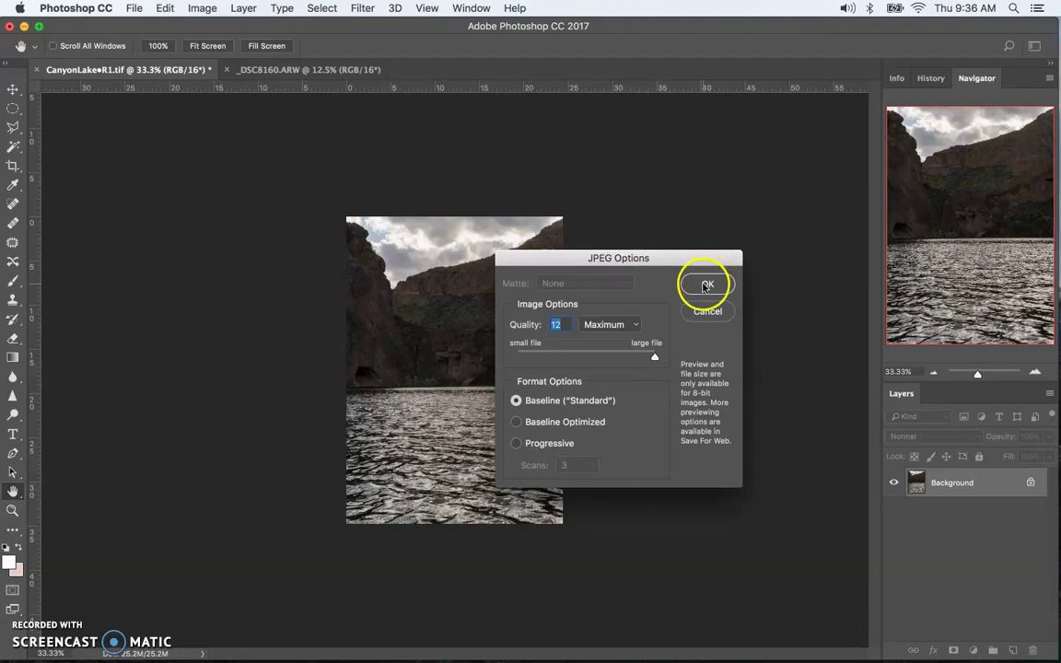
pyautogui.click(706, 286)
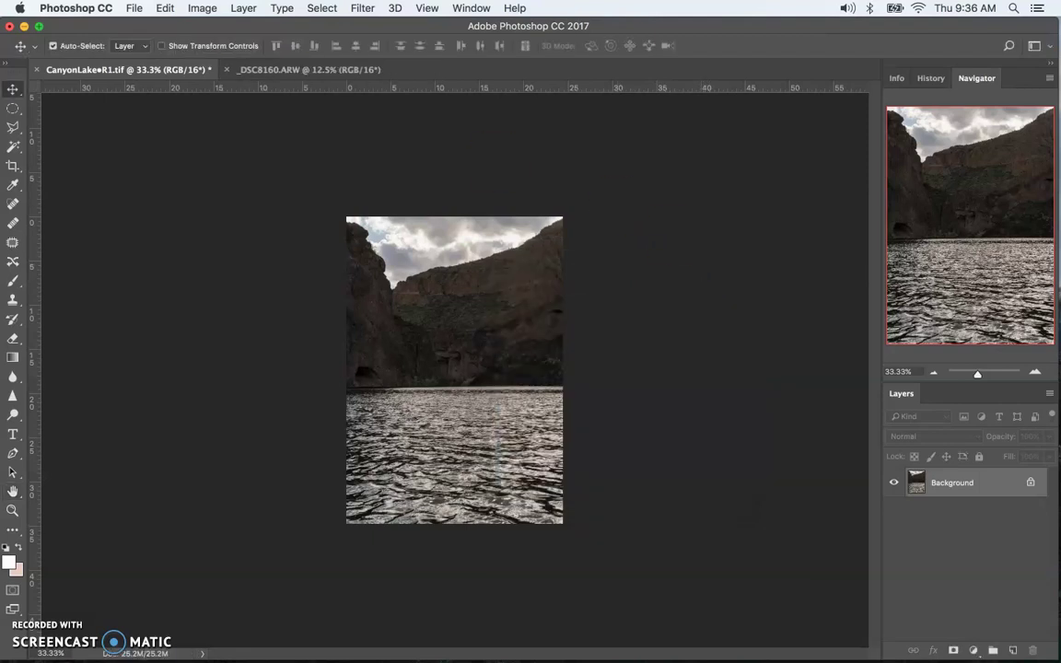
# Minimize the photo window and move CanyonLake•R1.tif and the new JPEG together to the empty desktop area below the ARW files
pyautogui.click(24, 27)
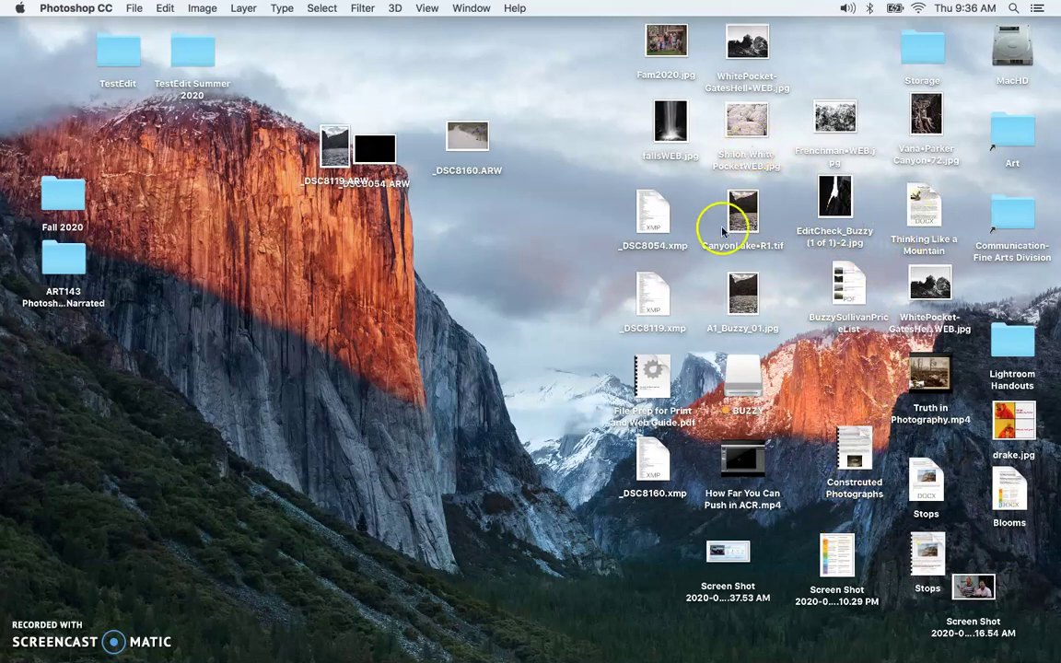
pyautogui.moveTo(702, 177); pyautogui.dragTo(667, 293)
pyautogui.moveTo(749, 314); pyautogui.dragTo(378, 410)
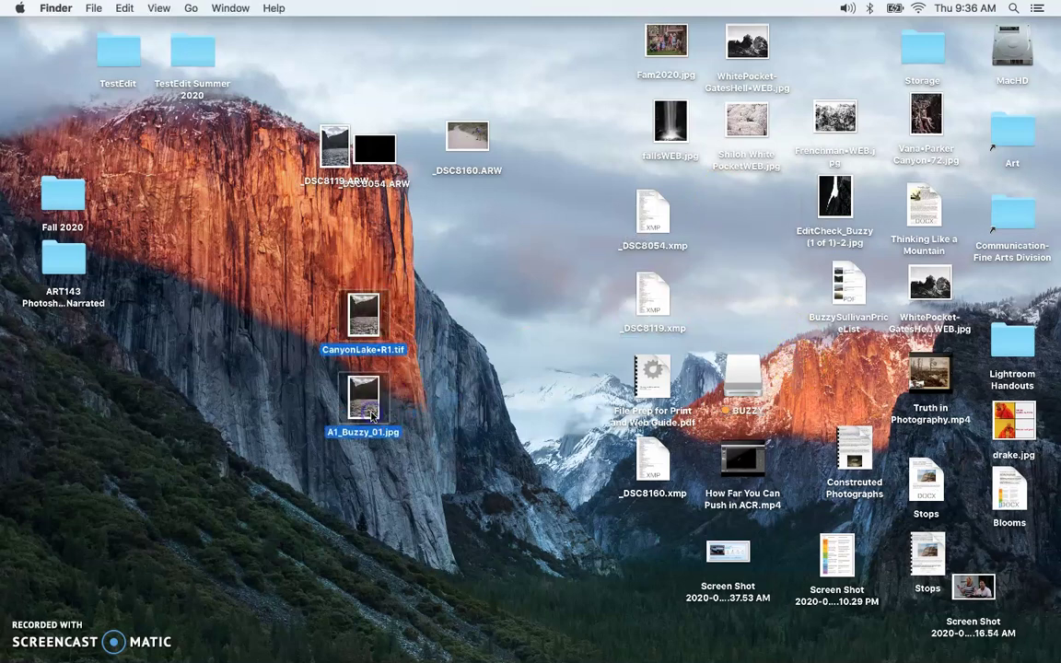
pyautogui.click(429, 389)
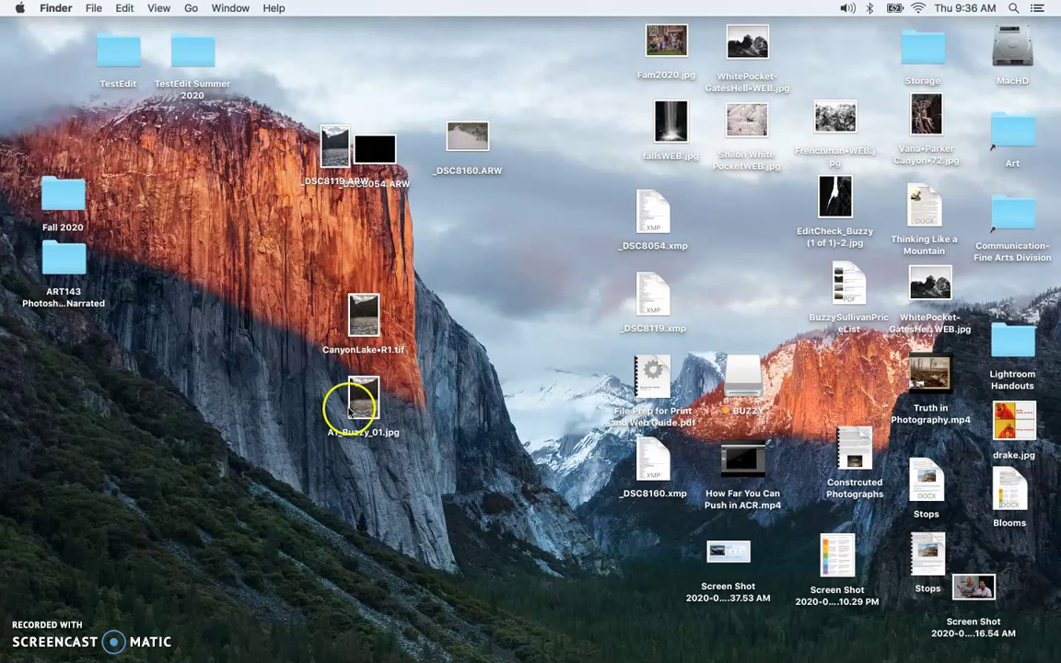